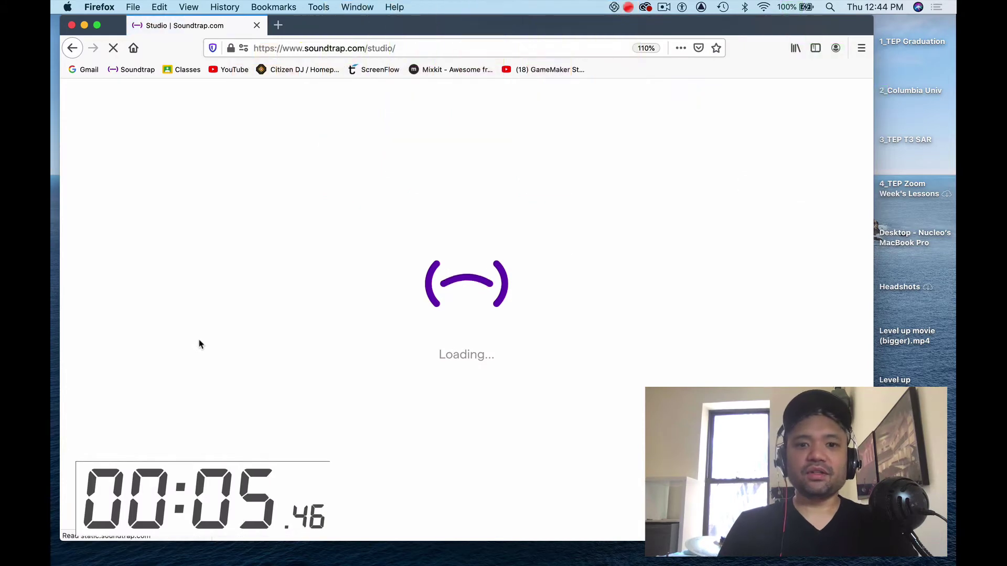
Title the untitled song "Final.Friday." followed by the author's surname
left_click(380, 266)
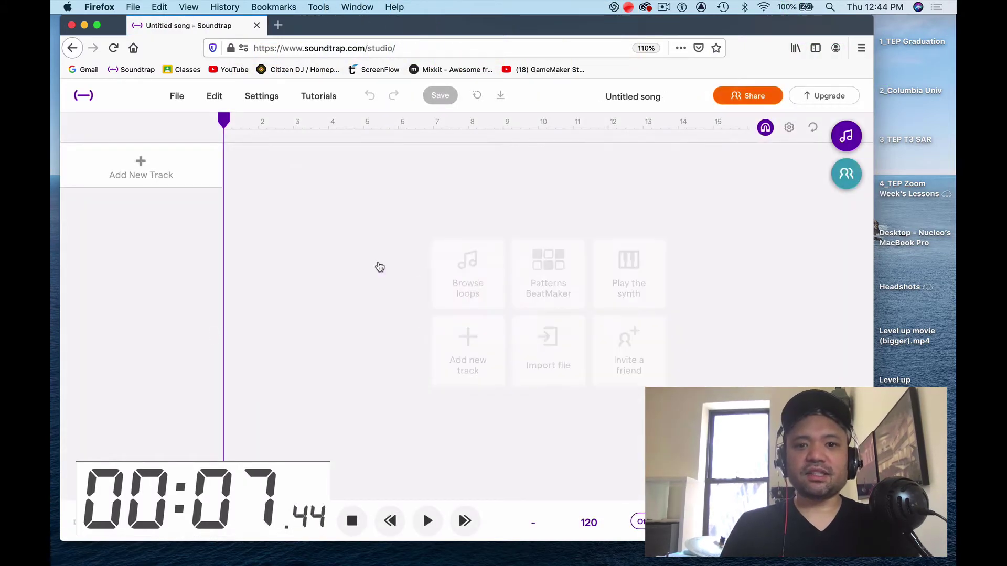
left_click(629, 98)
type("Final.")
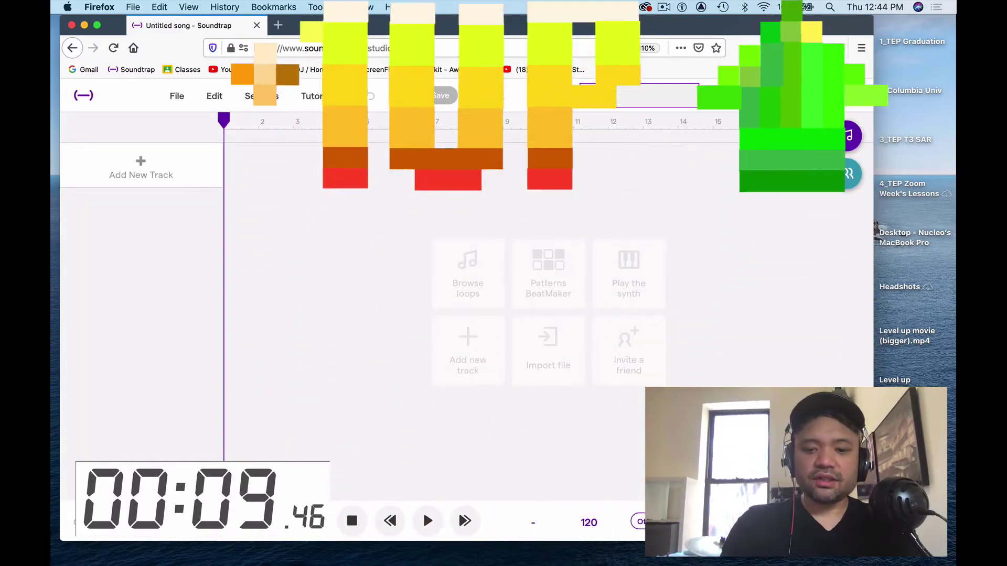
type("Fr")
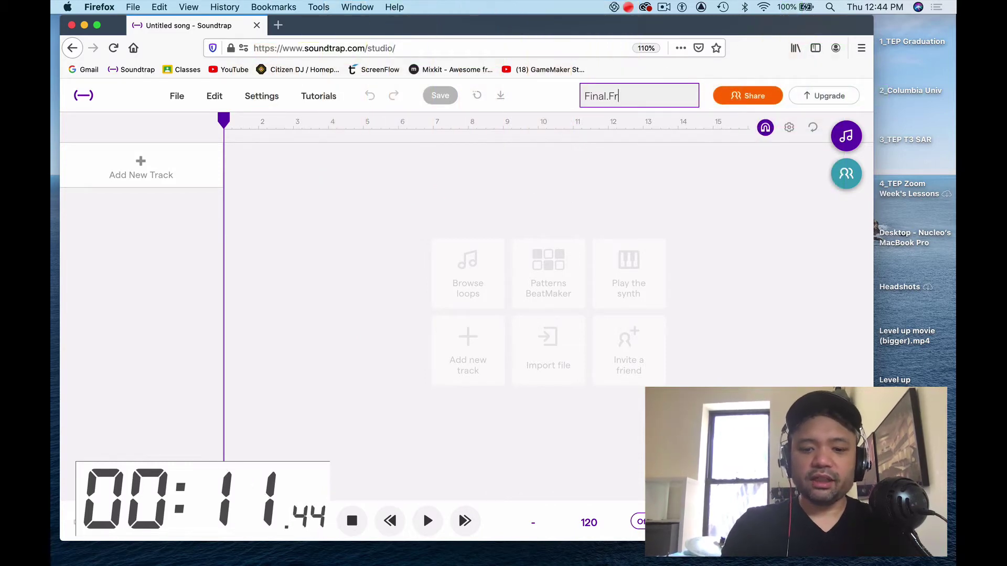
type("iday.Vega")
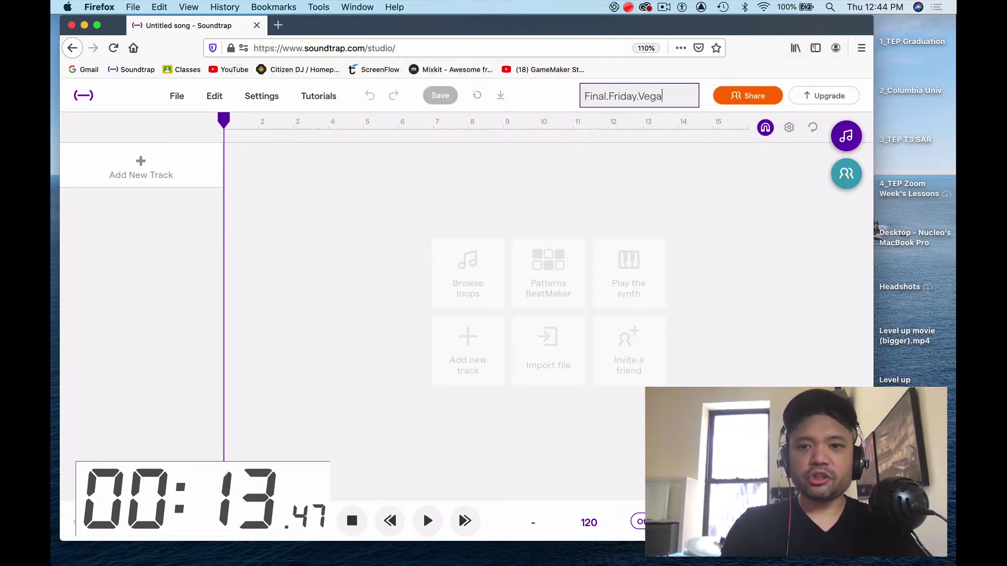
left_click(667, 184)
Invite the suggested collaborator listed by e-mail address to the project and close the invitation dialog
left_click(741, 96)
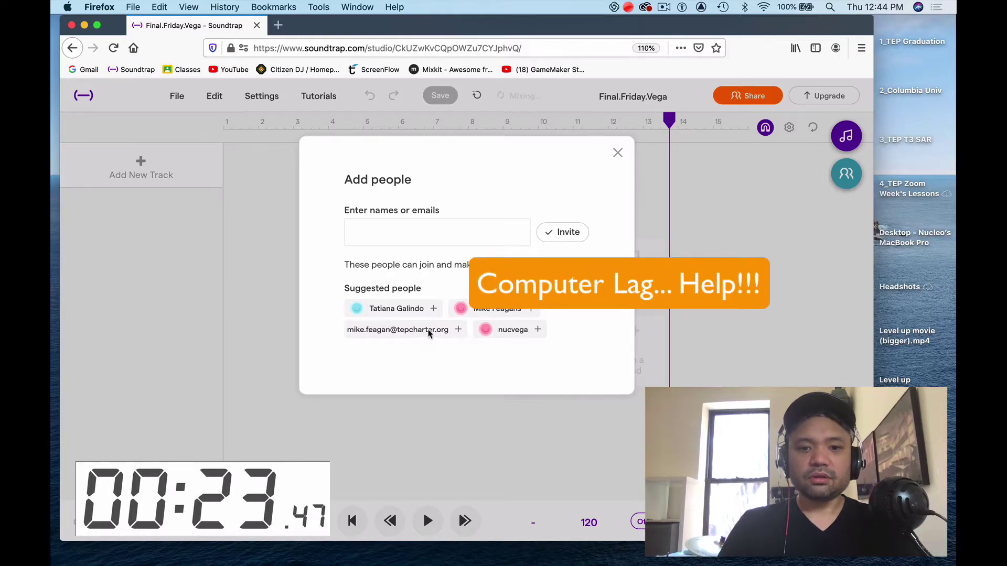
left_click(458, 330)
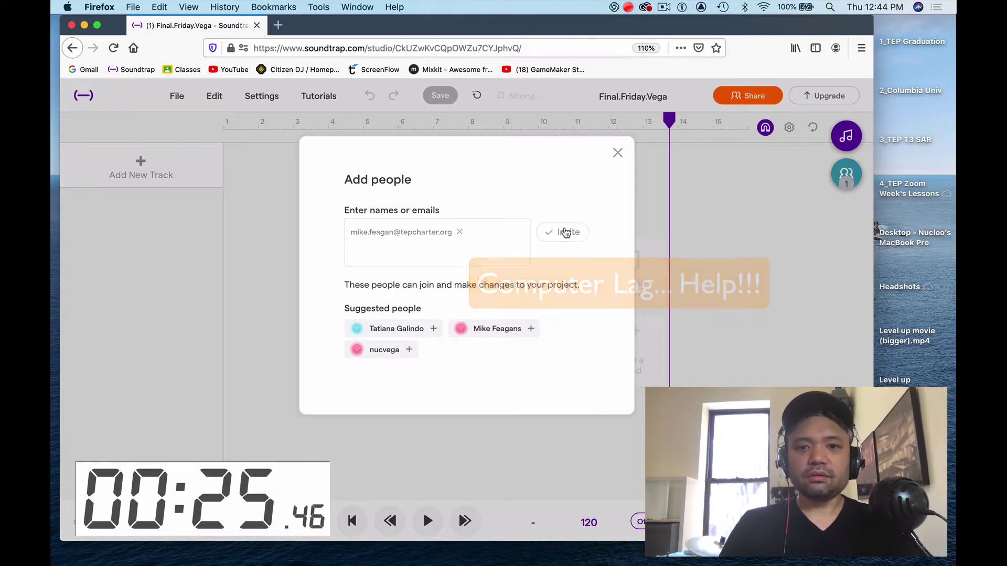
left_click(566, 232)
left_click(618, 151)
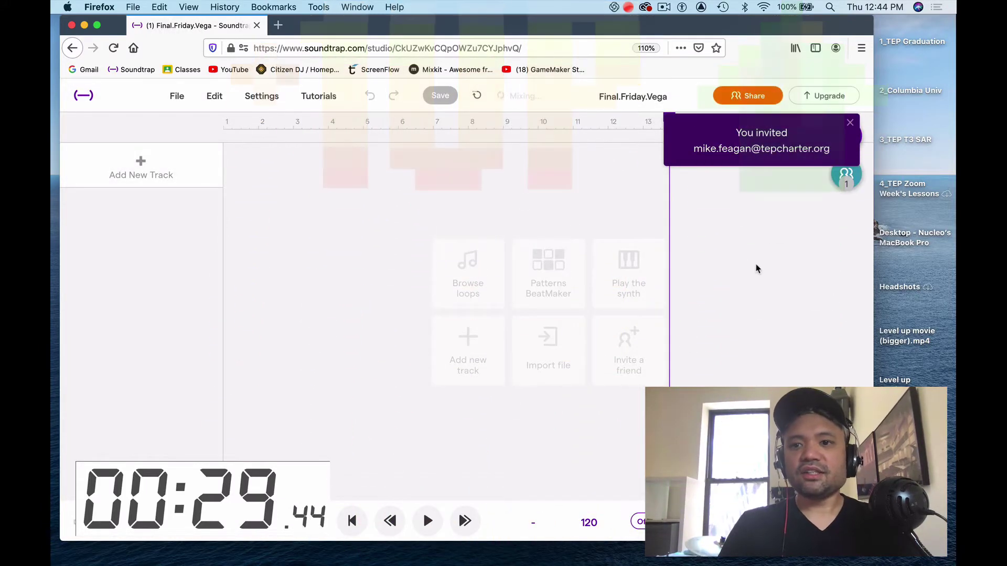
Find the Beanie - Beat 1 (Full) loop among the Originals and place it at bar 1 as the first track
left_click(846, 136)
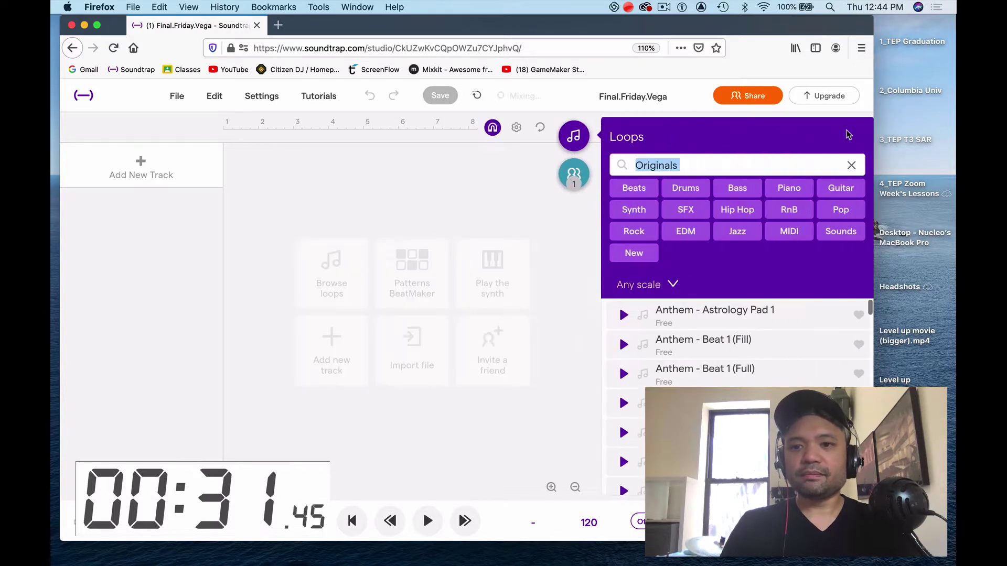
scroll(734, 341, "down", 10)
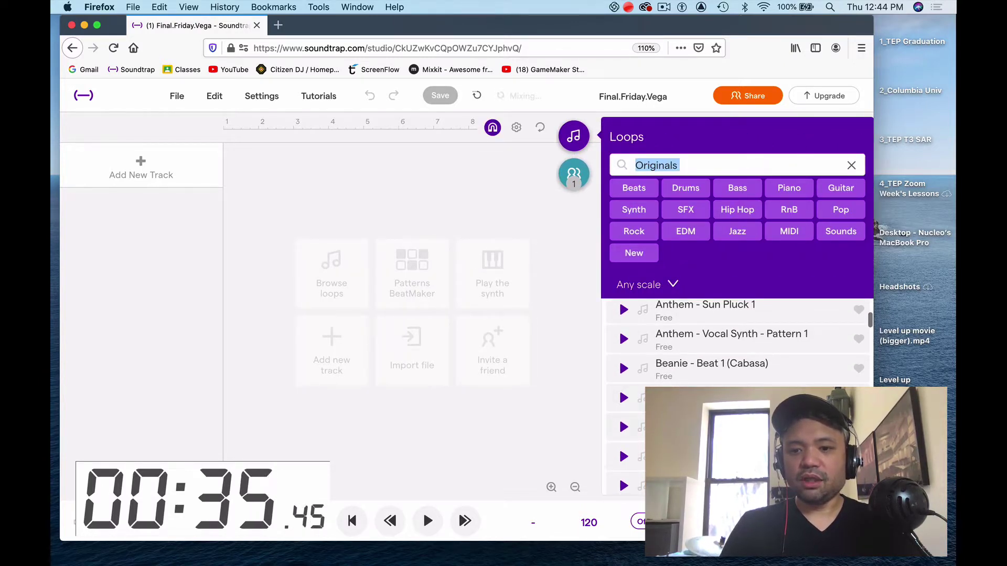
left_click(623, 426)
left_click_drag(681, 427, 315, 165)
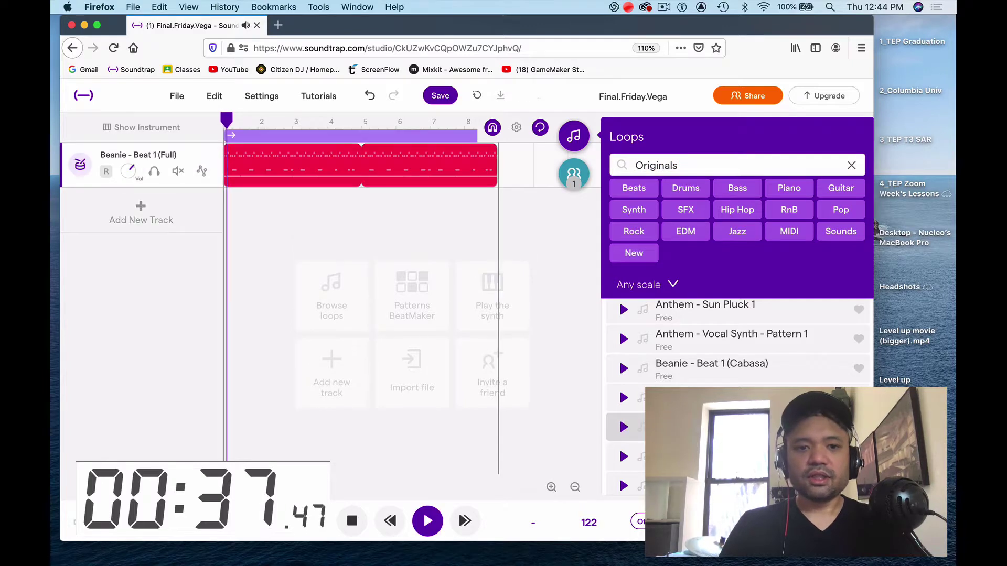
left_click(483, 310)
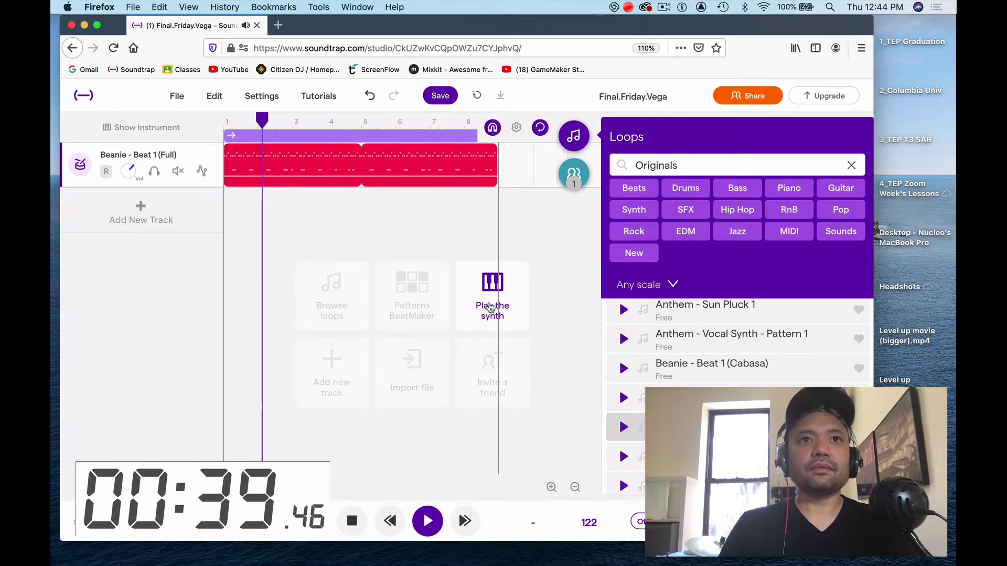
Search the loop library for "Bass" and add the Bass - Agressor 3 loop as a new track
double_click(679, 167)
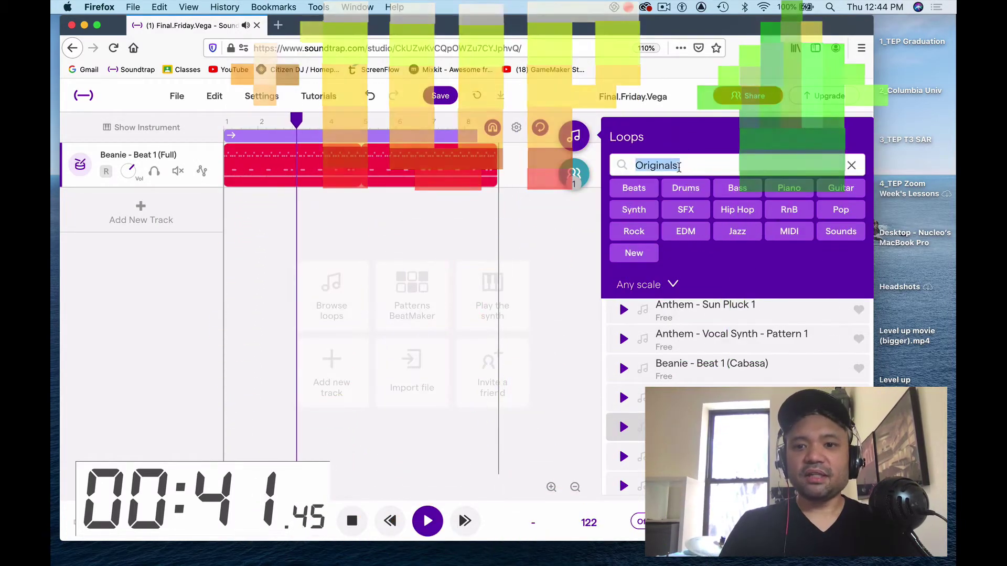
key("Left")
type("Bass")
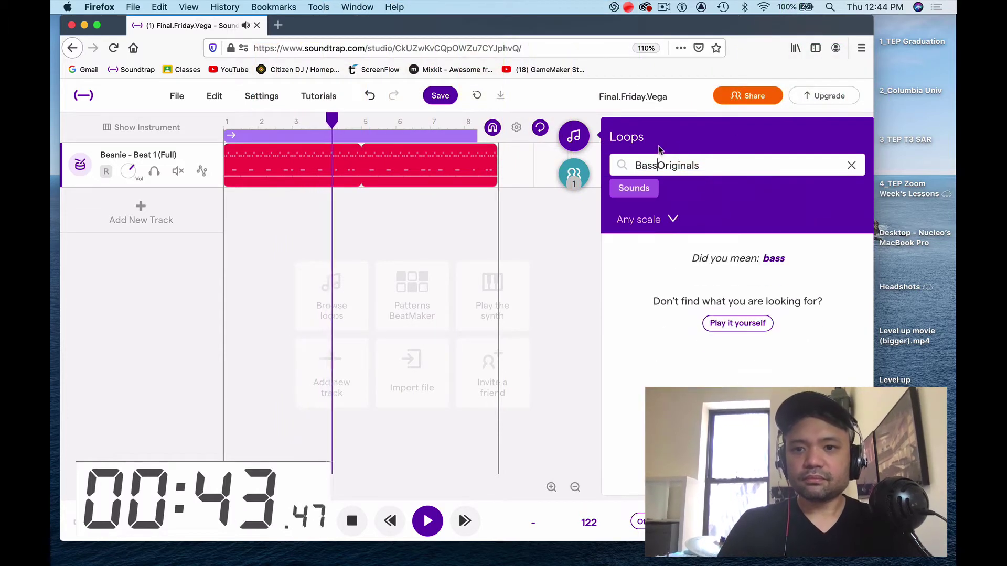
key("BackSpace")
key("BackSpace")
key("BackSpace")
key("BackSpace")
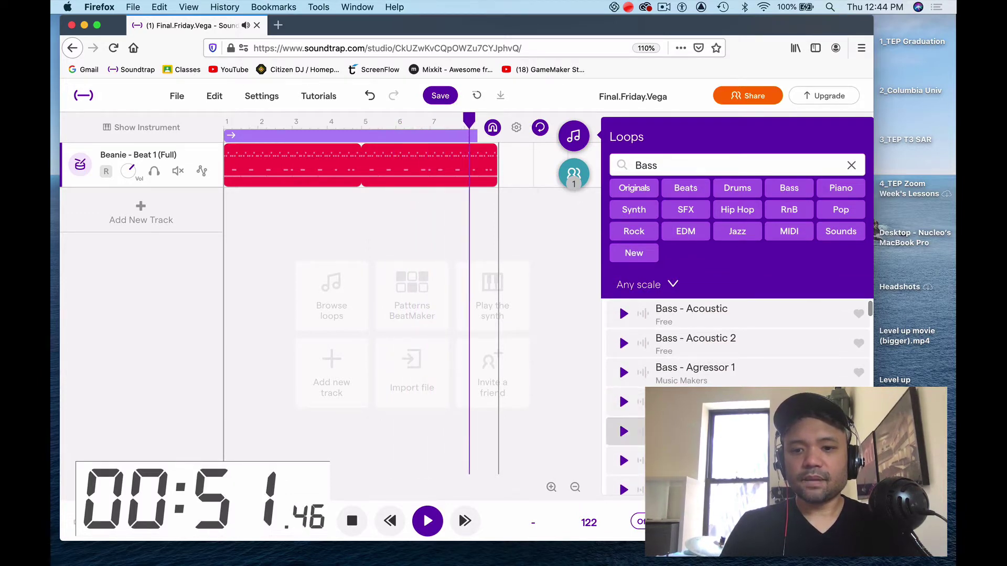
double_click(614, 432)
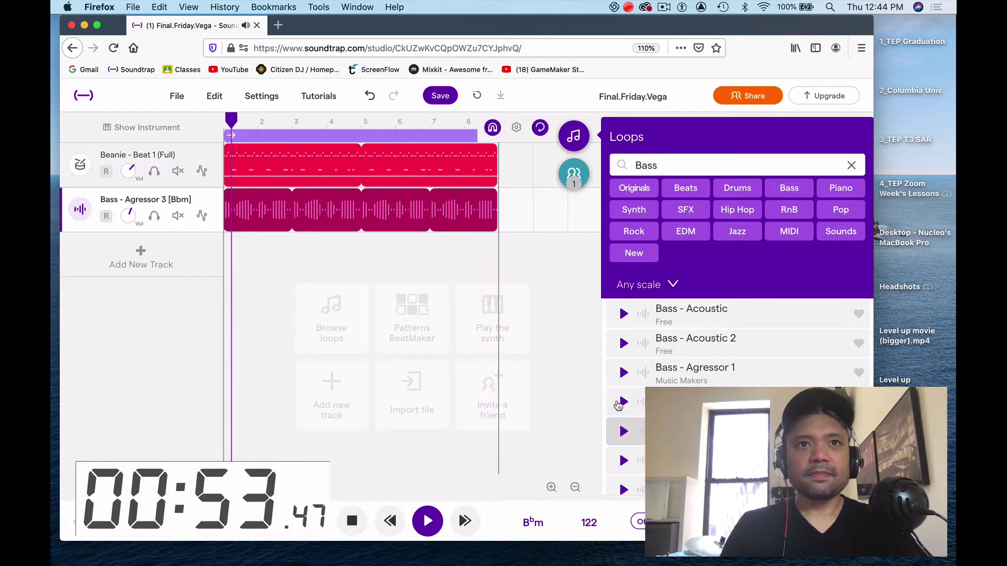
Search the loops for "Drum cha", add Drums - Cha Cha as a new track, and briefly solo it
key("BackSpace")
key("BackSpace")
key("BackSpace")
key("BackSpace")
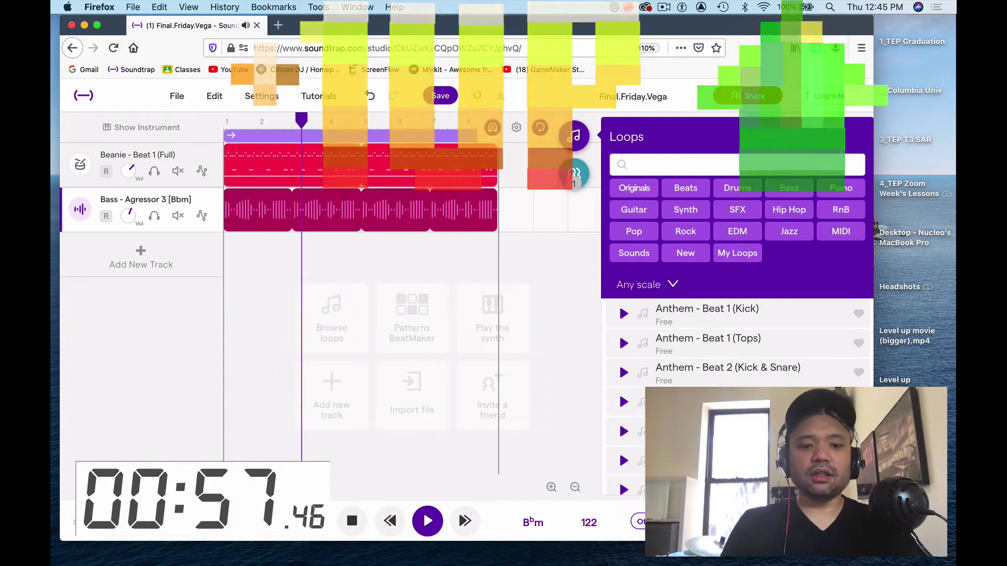
type("Drum cha")
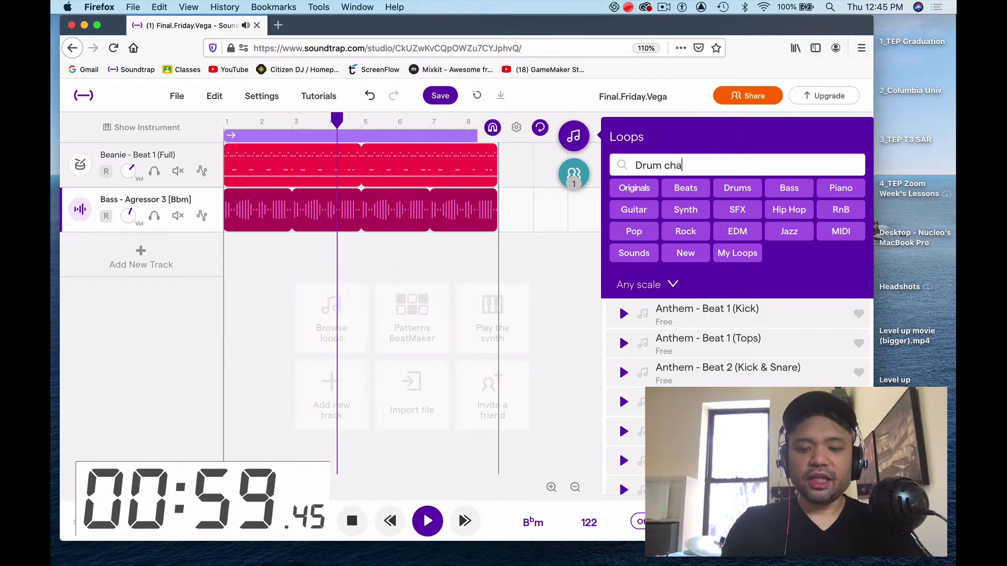
scroll(712, 359, "up", 4)
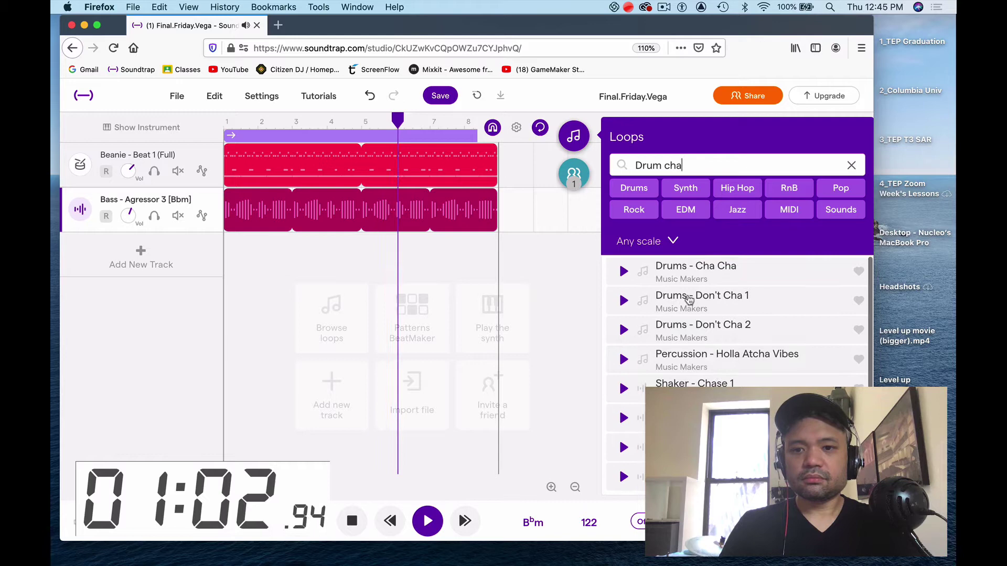
double_click(668, 267)
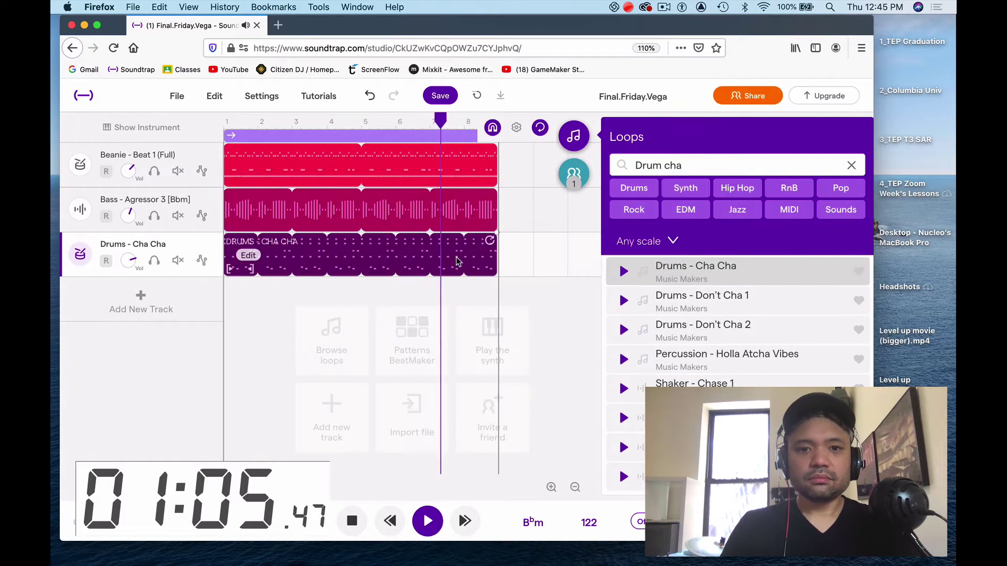
left_click(154, 261)
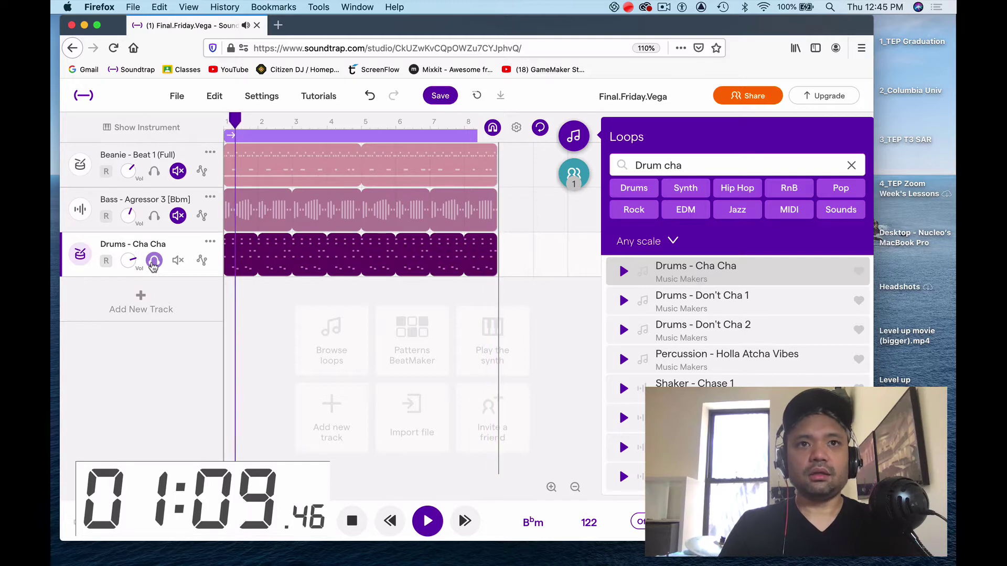
left_click(153, 261)
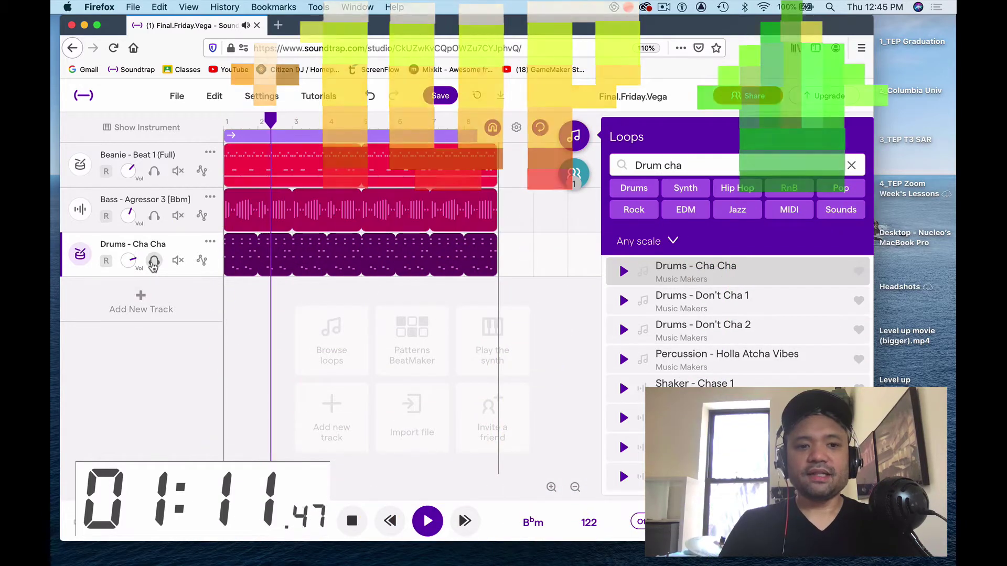
Search the loop library for "Guitar", preview a Corazón - Guitar Chord (V) Low loop, and browse the other guitar loops
left_click_drag(697, 164, 612, 137)
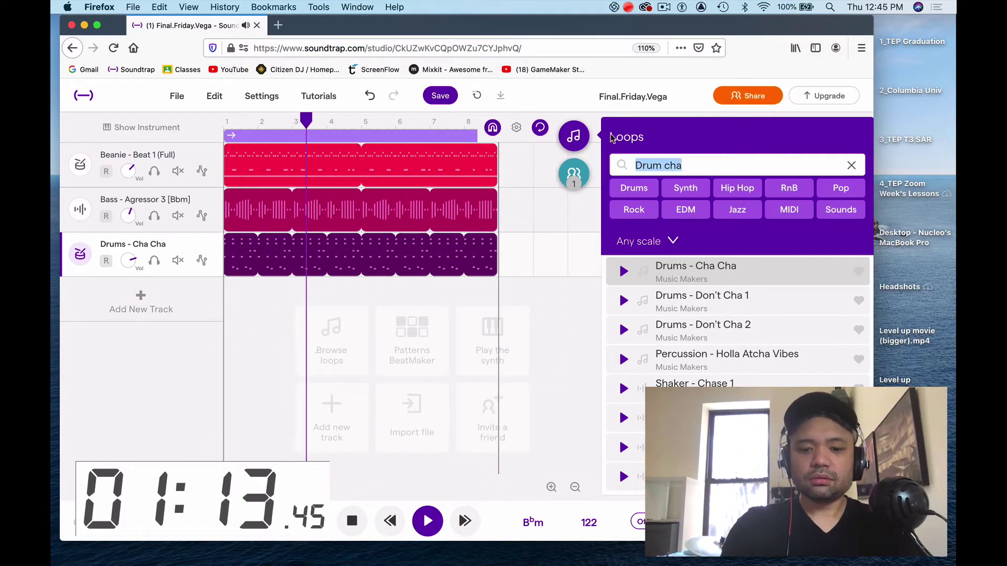
type("Guitar")
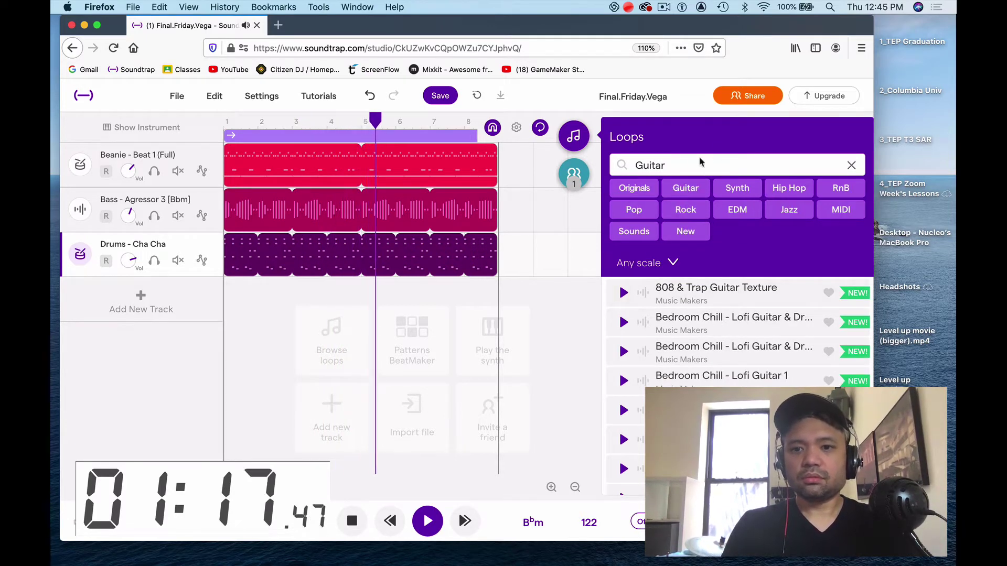
scroll(688, 304, "down", 10)
scroll(734, 336, "down", 5)
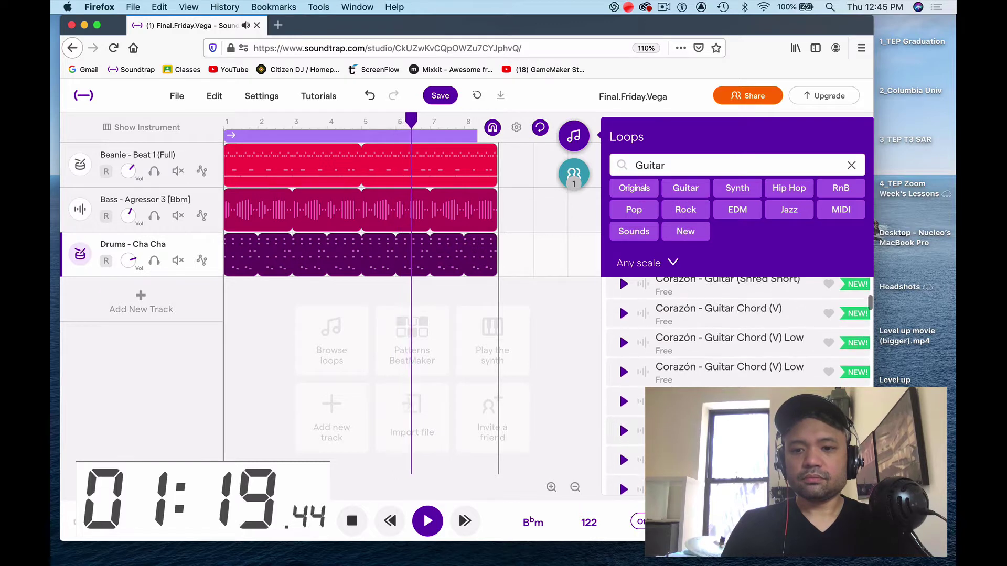
left_click(623, 372)
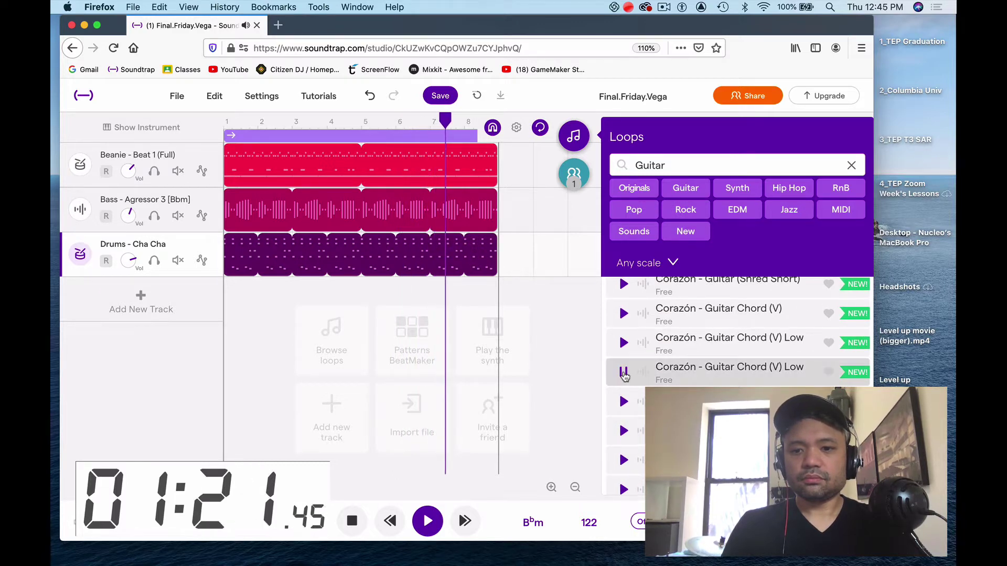
scroll(624, 375, "down", 10)
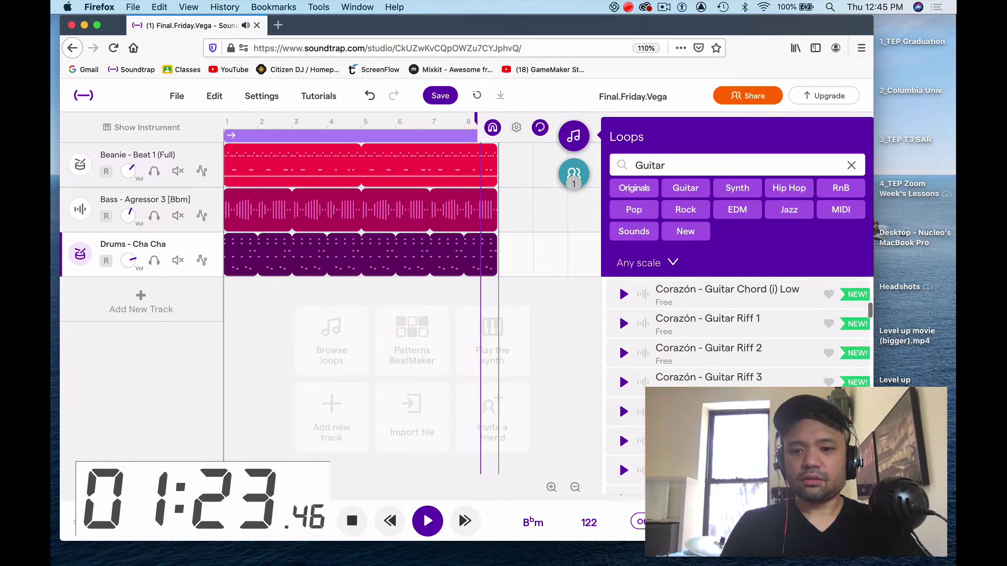
scroll(624, 375, "down", 5)
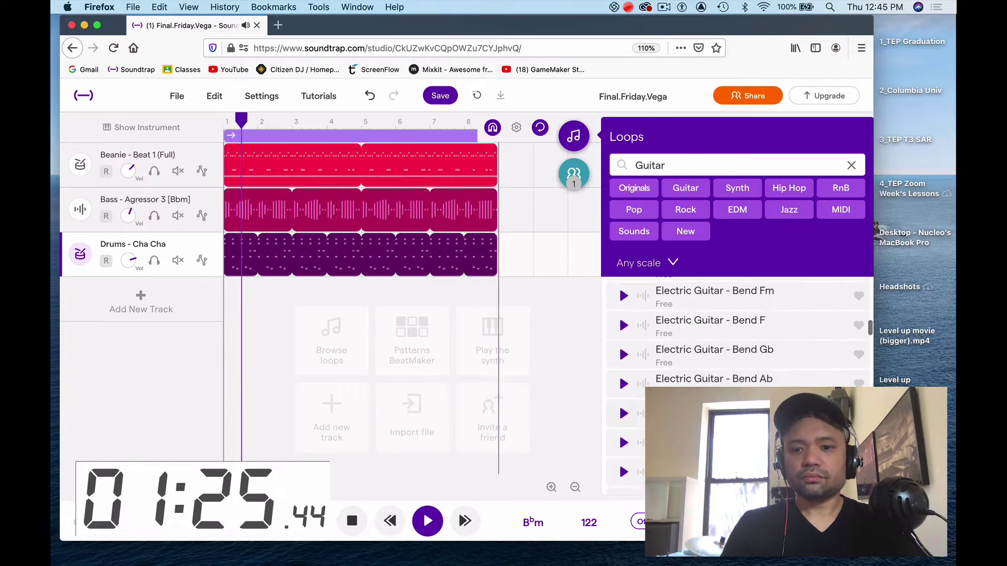
Narrow the loop search to "Guitar reverse", add Guitar - Sweet Reversed 6 at bar 1 as a new track, and close the library
left_click(686, 164)
type("reverse")
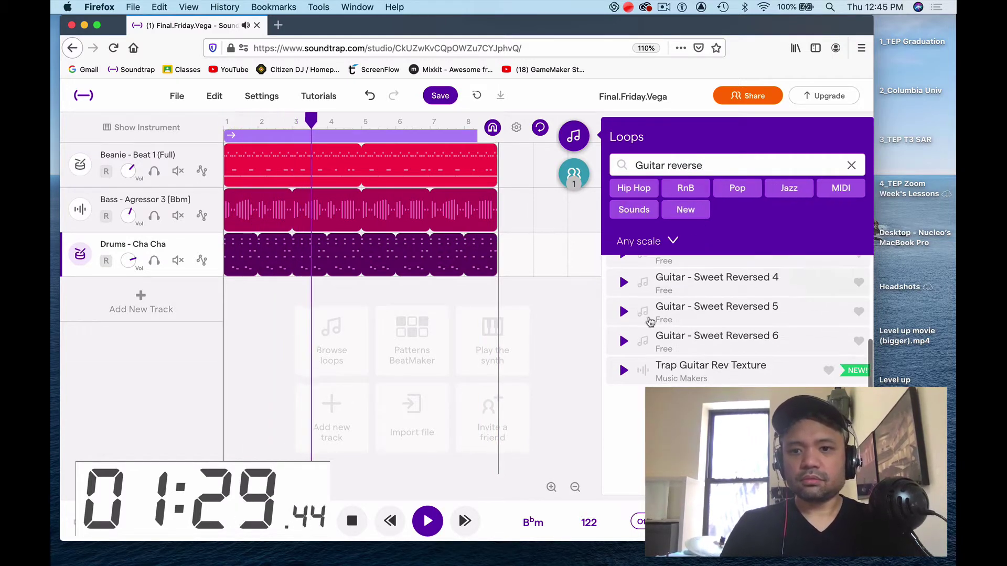
left_click(623, 341)
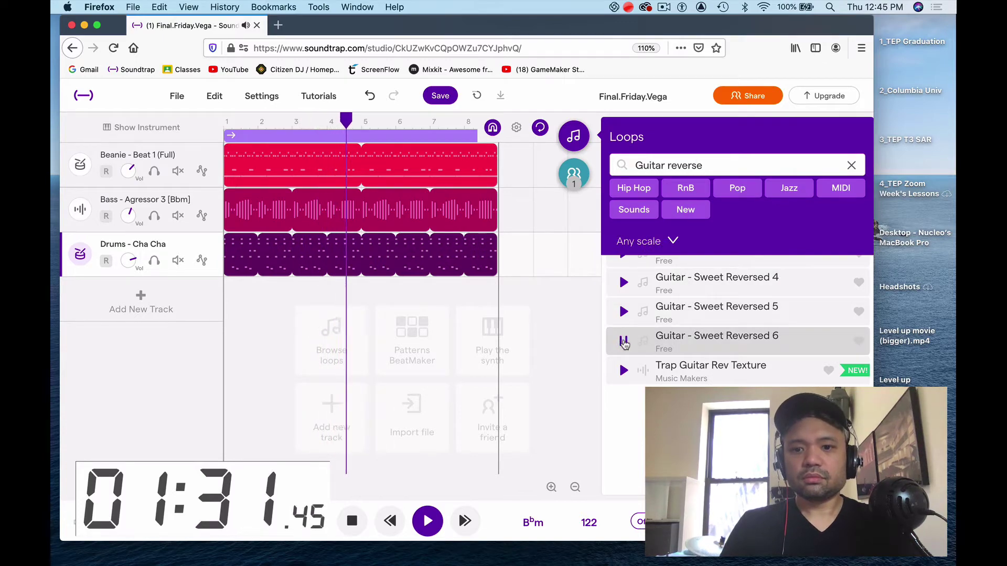
left_click_drag(680, 343, 294, 299)
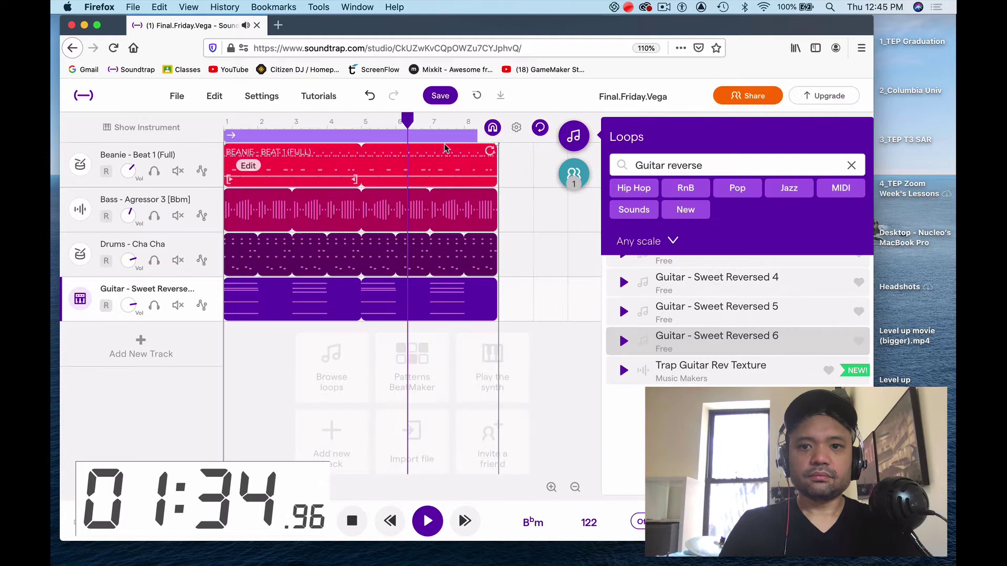
left_click(575, 175)
left_click(575, 174)
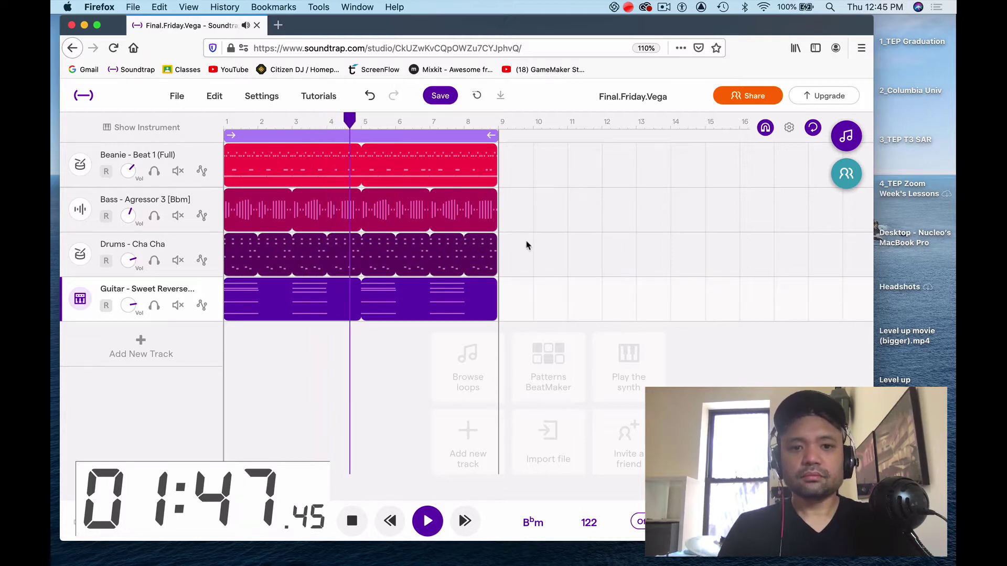
Shorten the Beanie beat and Bass - Agressor 3 regions to end at bar 5, and return the playhead to the start
mouse_move(494, 268)
left_mouse_down()
mouse_move(409, 264)
mouse_move(496, 261)
left_mouse_up()
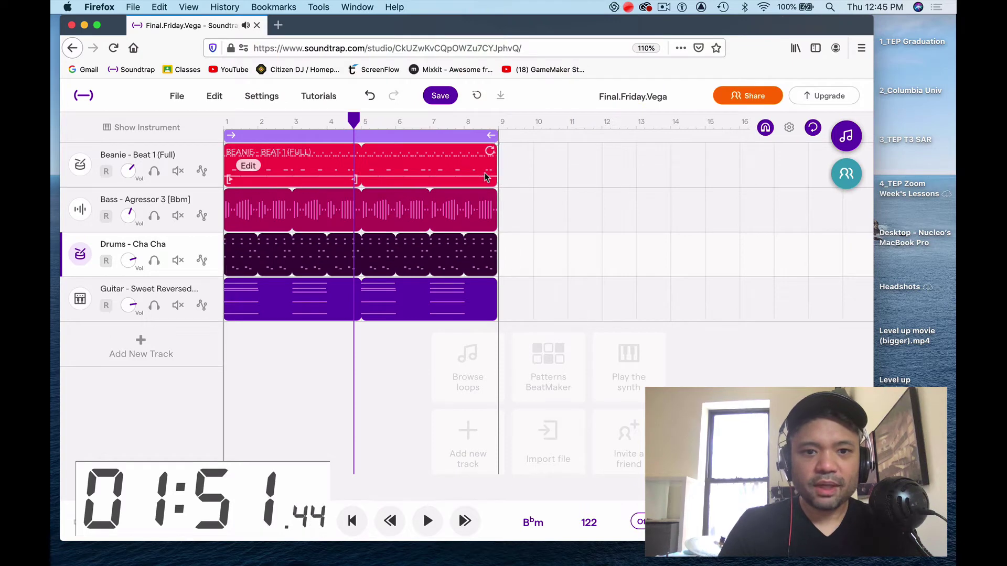
left_click_drag(486, 176, 368, 177)
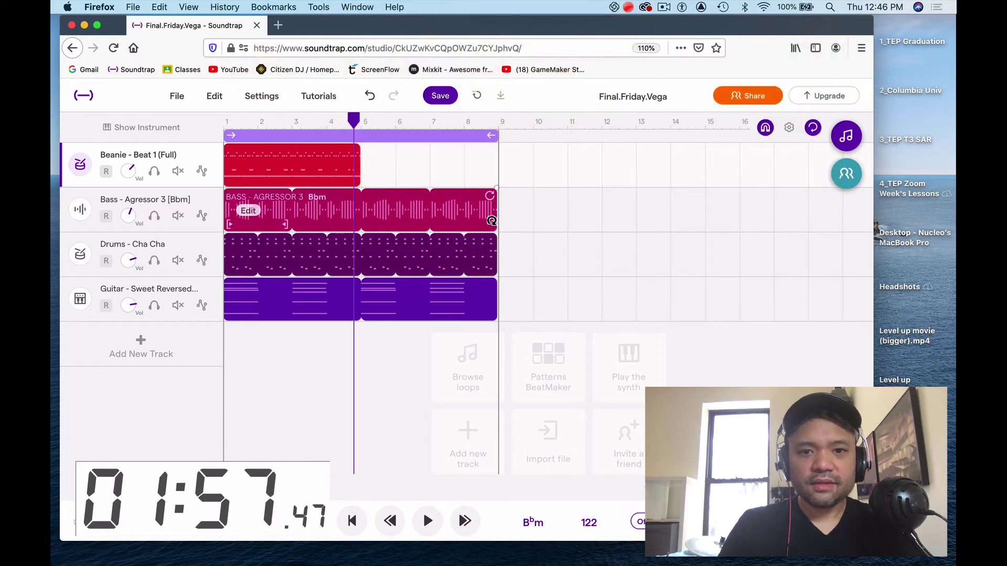
left_click_drag(491, 221, 360, 221)
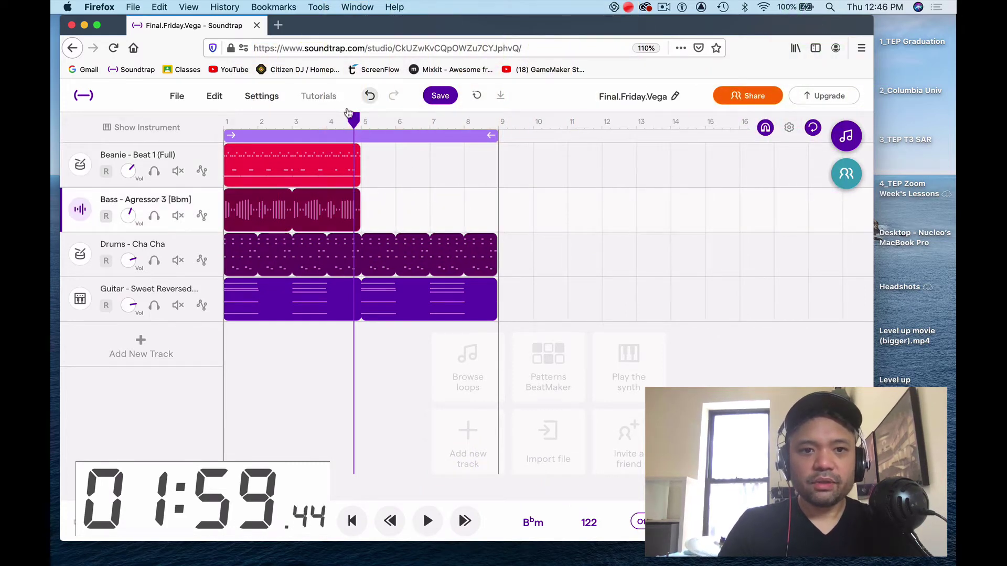
left_click_drag(353, 119, 208, 134)
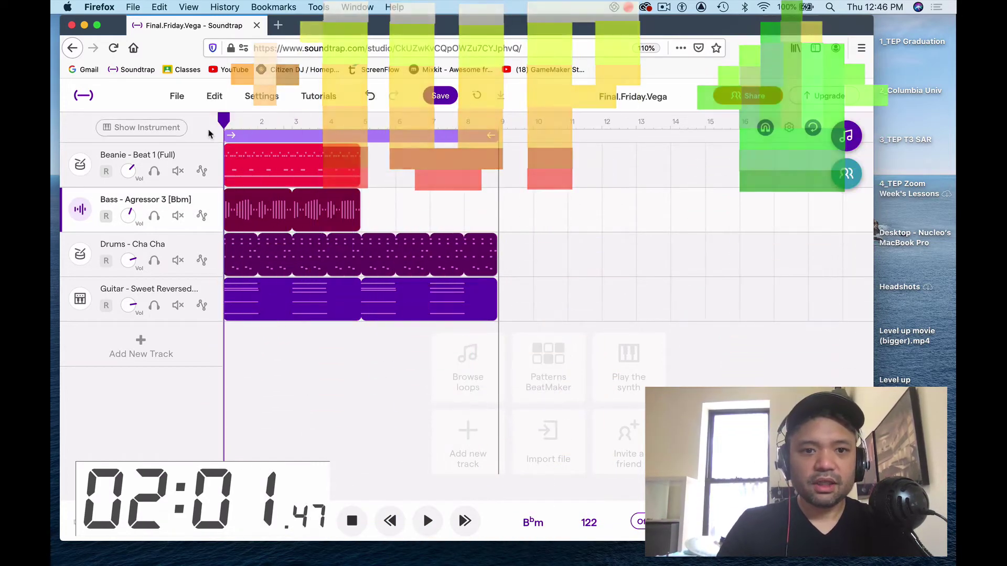
Play the arrangement through, copy the Beanie beat region to bar 5, and shorten the copy to end at bar 6
key("space")
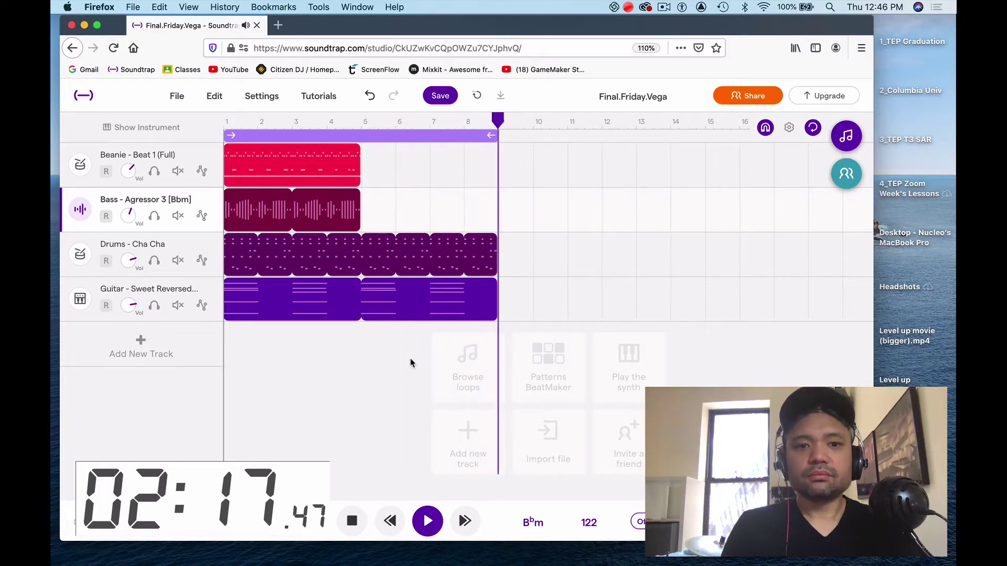
key("space")
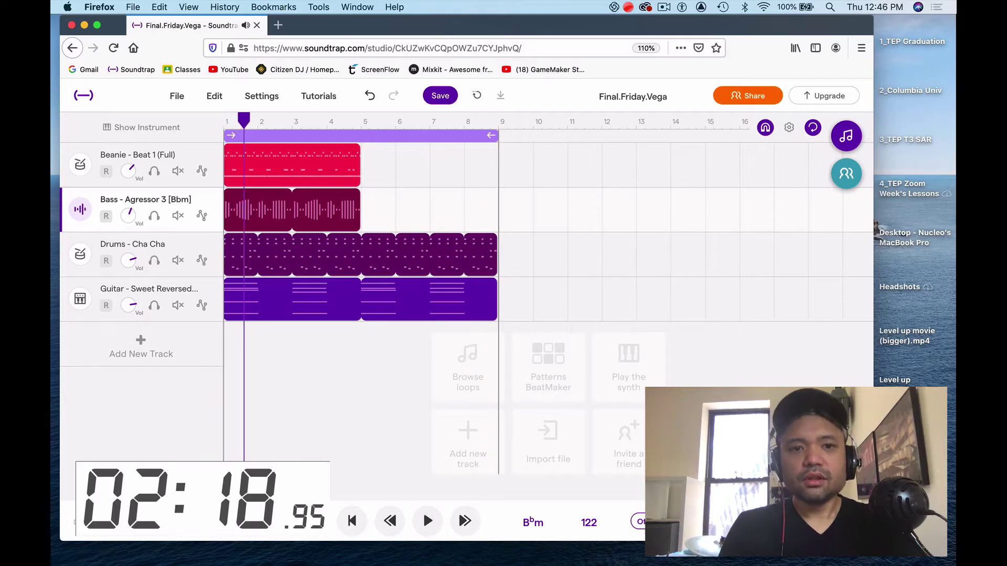
left_click(318, 166)
key("ctrl+z")
left_click_drag(317, 167, 429, 156)
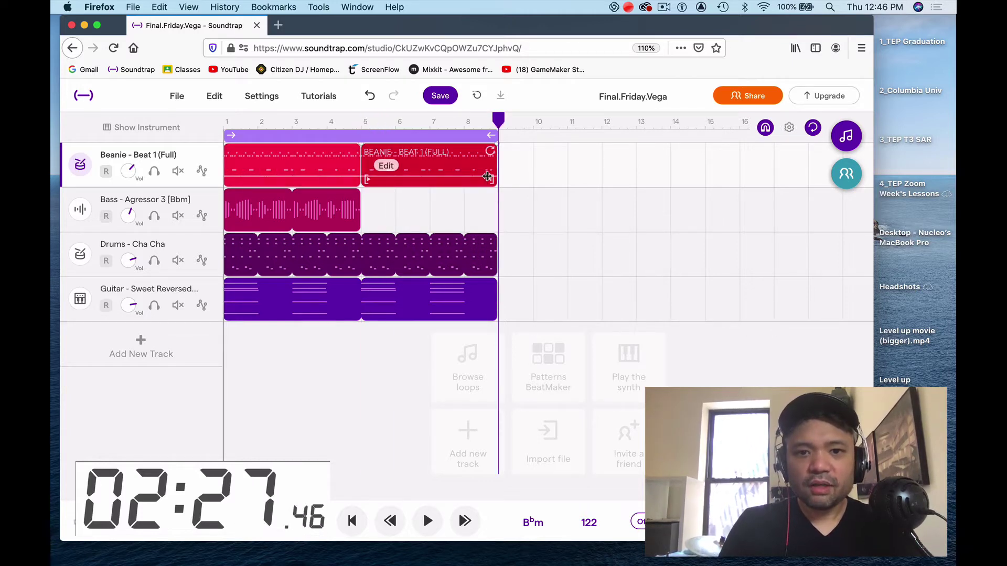
left_click_drag(490, 182, 391, 182)
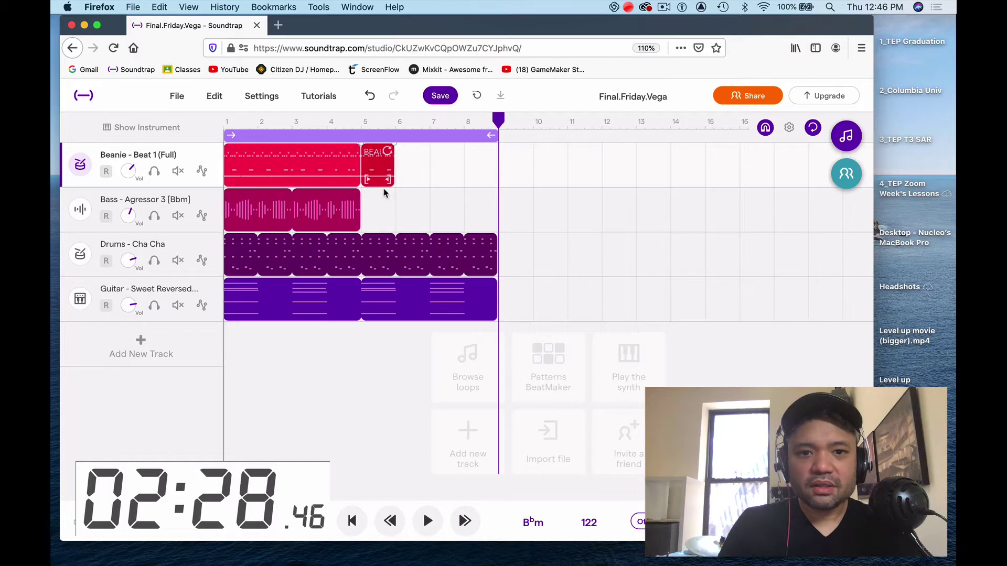
Play the song from bar 5 and place a copy of the one-bar Beanie region at bar 7
left_click(363, 132)
key("space")
key("space")
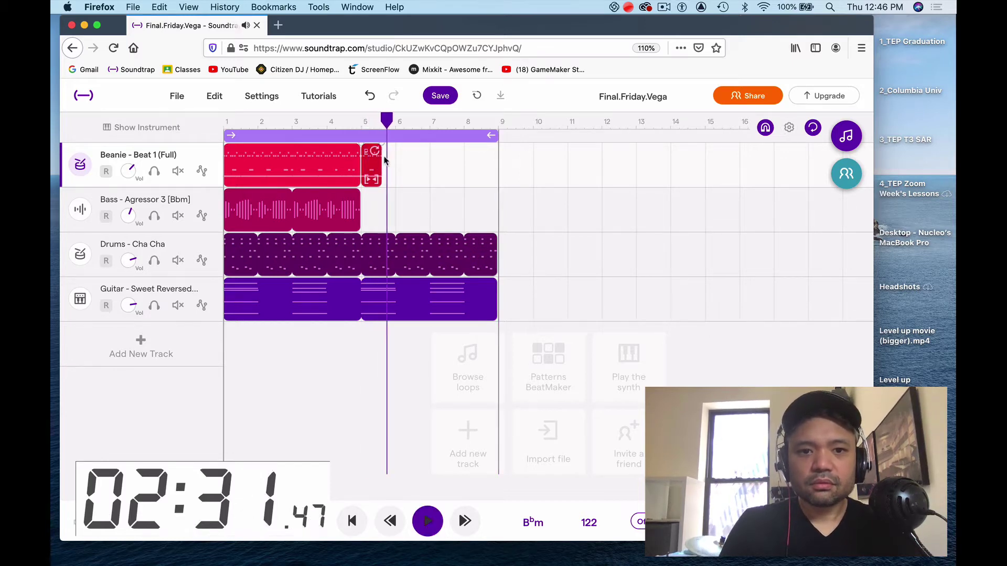
left_click(363, 124)
key("space")
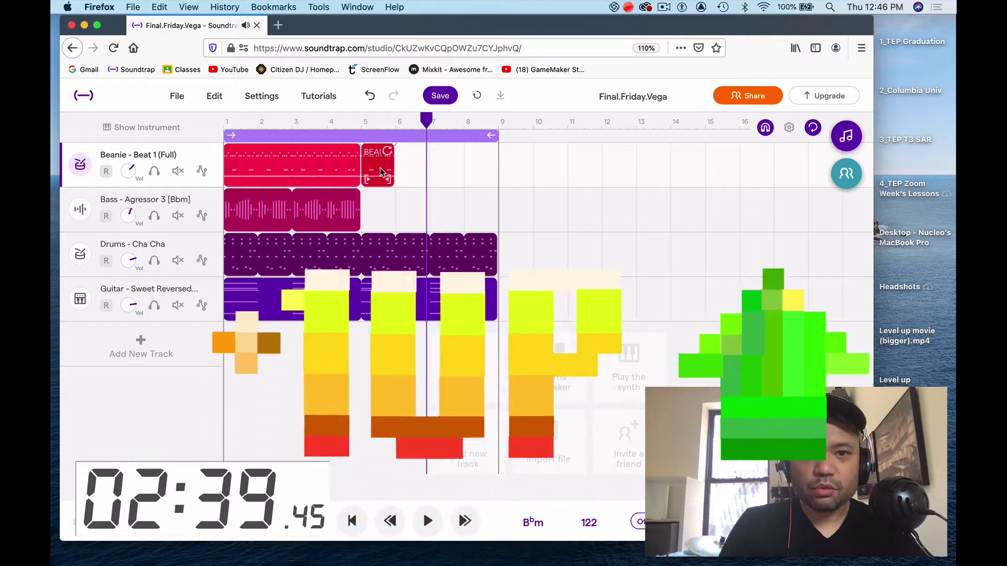
left_click_drag(398, 181, 445, 167)
left_click_drag(457, 120, 344, 121)
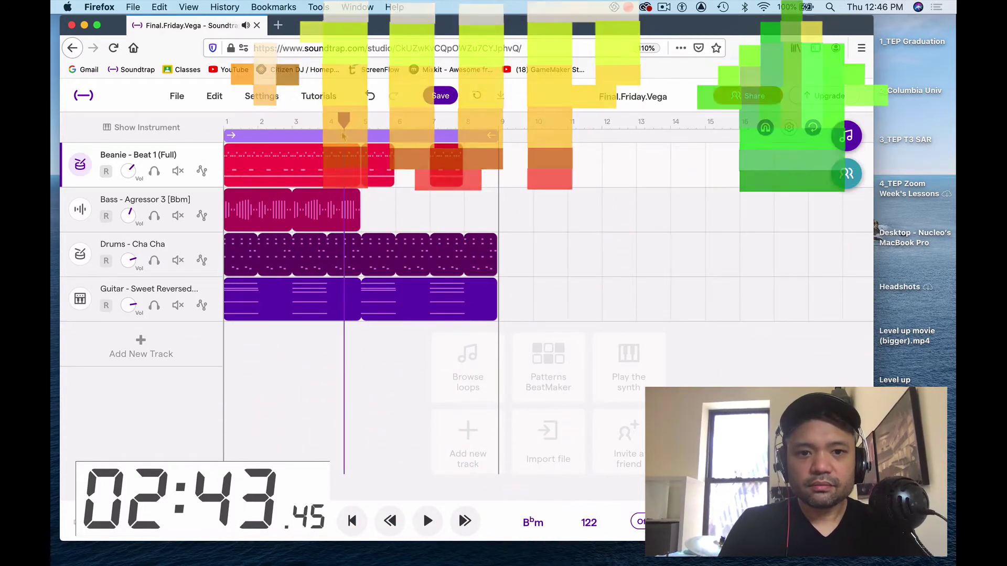
Copy the Bass - Agressor 3 region to bar 5 and shorten the copy to end at bar 6
left_click(357, 216)
key("super+c")
key("super+v")
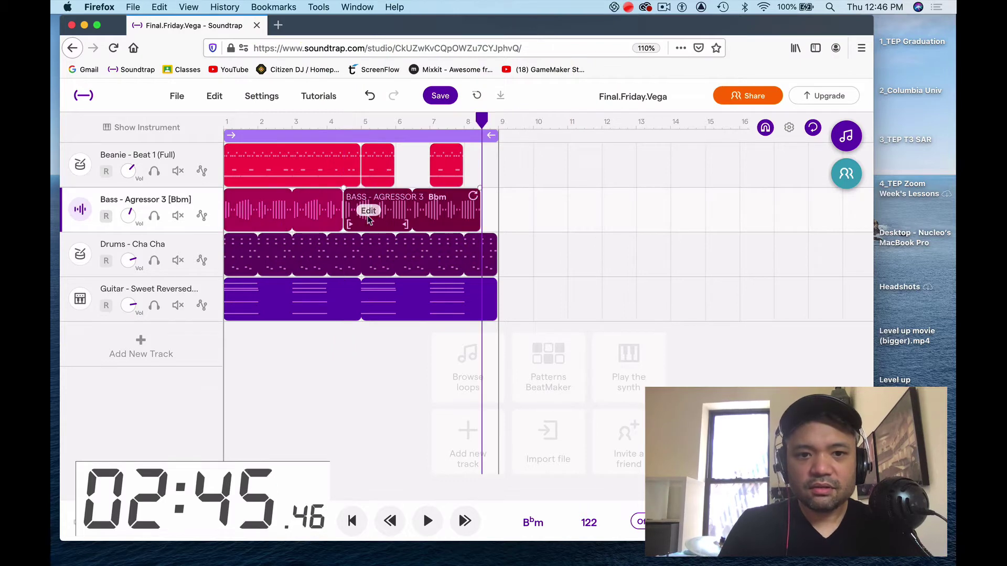
key("super+z")
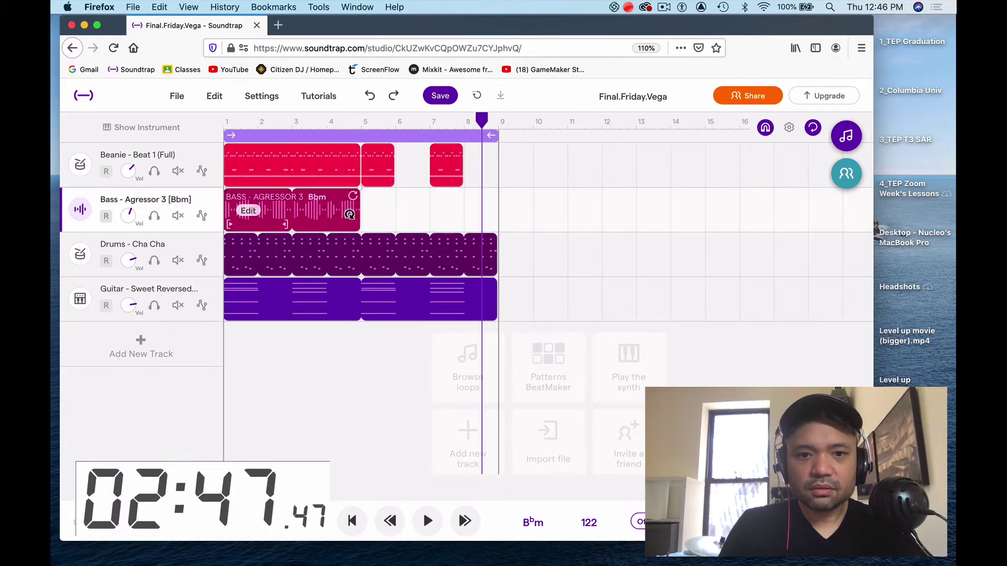
key("super+v")
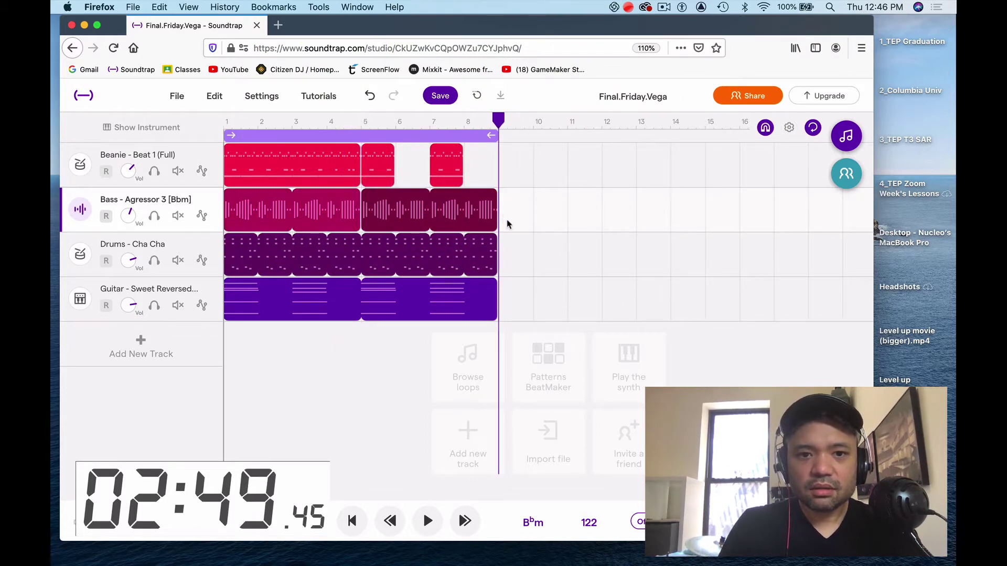
left_click_drag(493, 224, 428, 226)
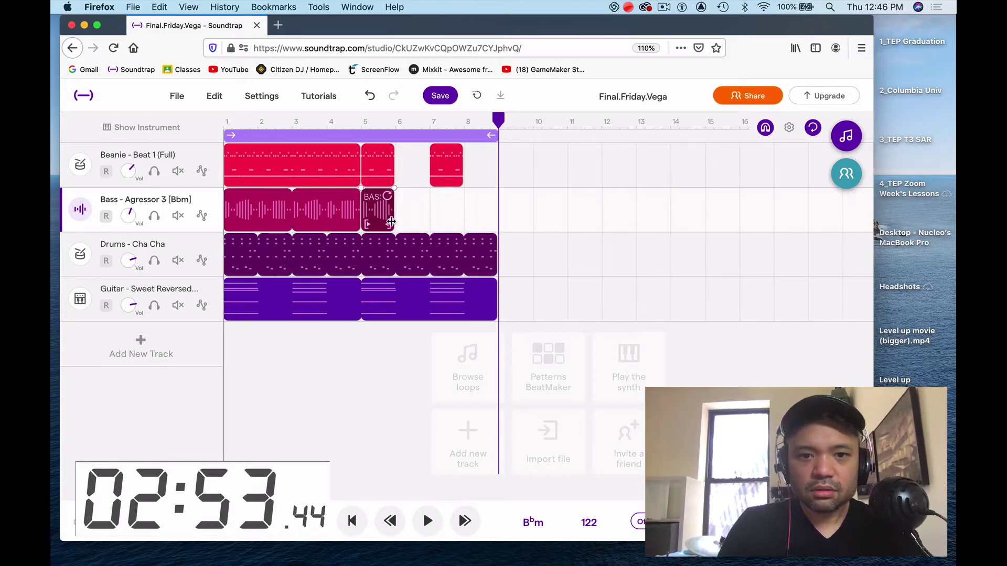
Place a copy of the one-bar bass region at bar 7 and play the arrangement from bar 5
left_click(438, 122)
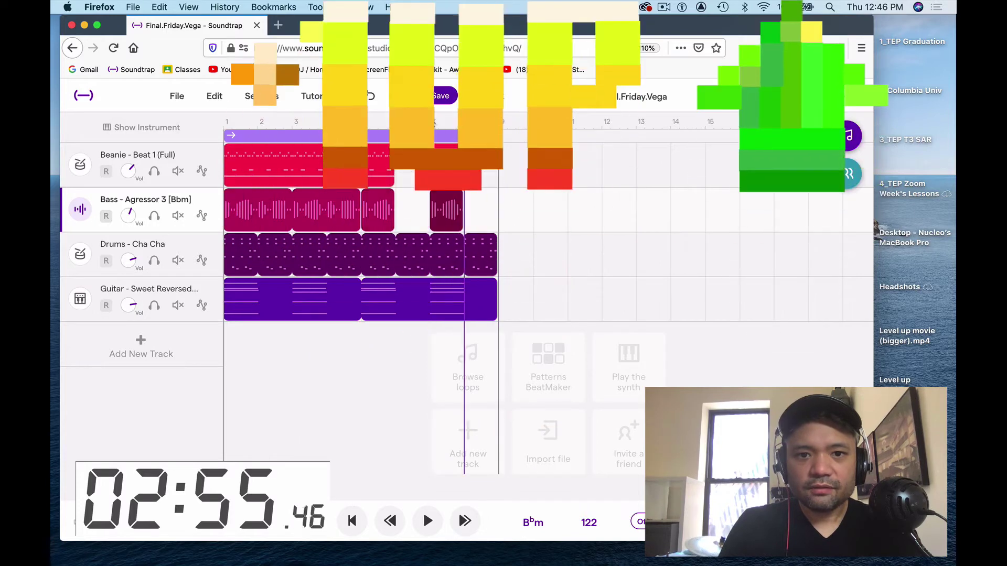
key("super+v")
left_click(344, 122)
left_click(362, 122)
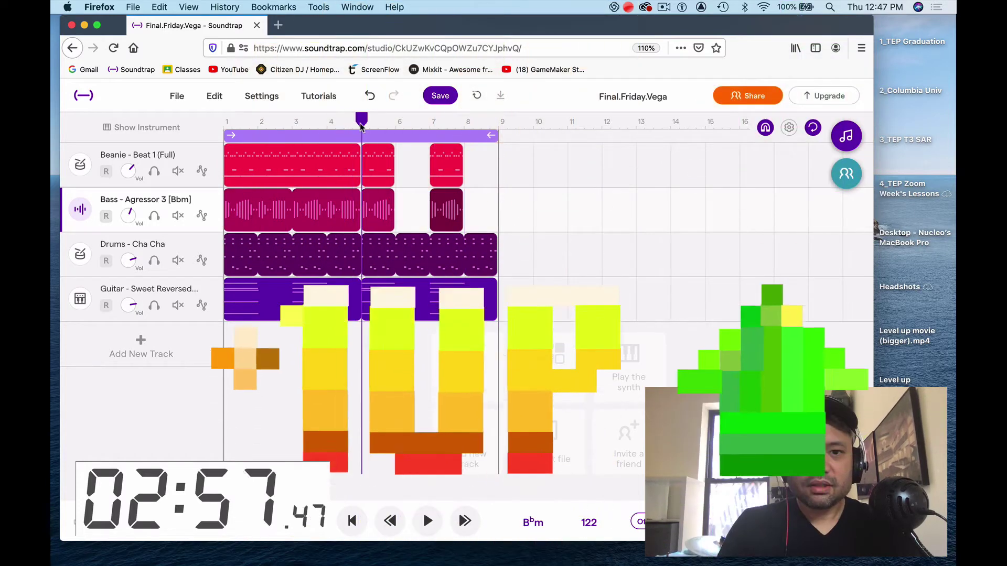
key("space")
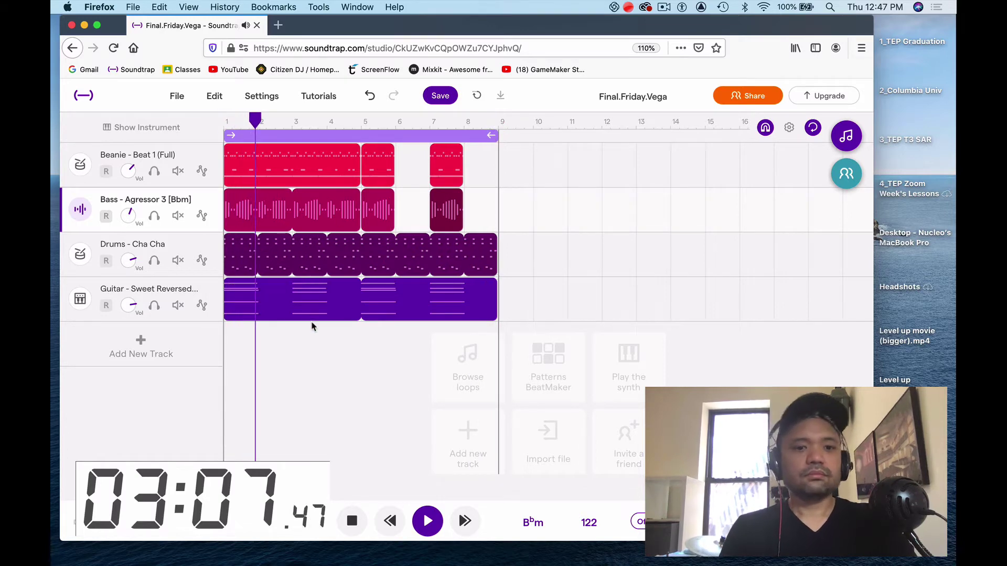
key("space")
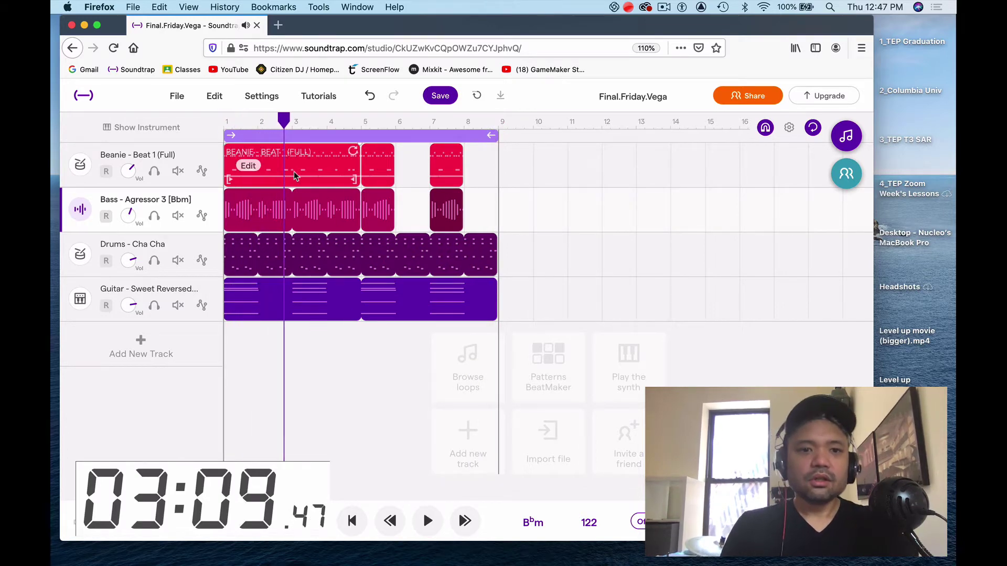
left_click_drag(283, 120, 198, 117)
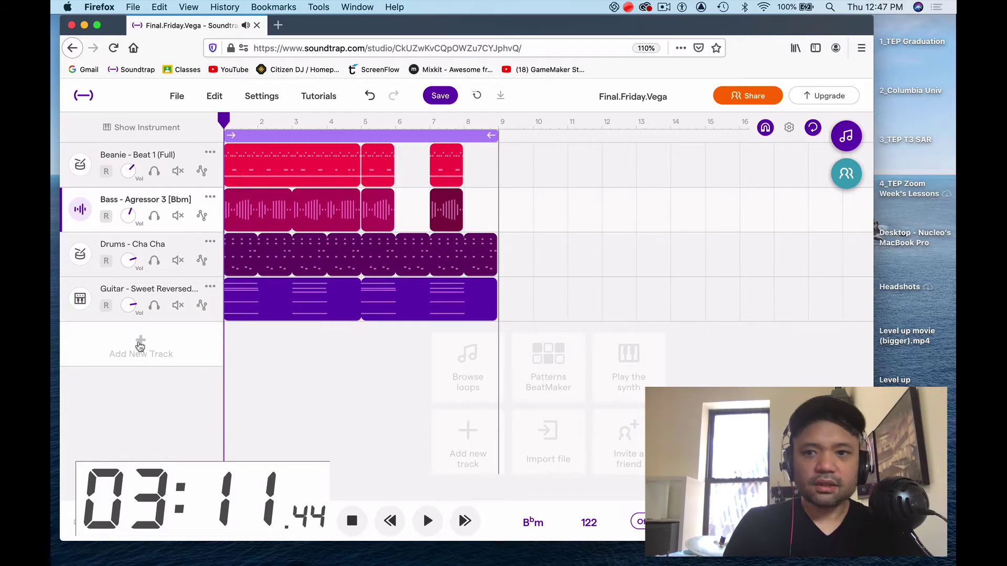
Filter the loop library by SFX and preview Marimba - Up Like a Sun 2, Marimba - Vacation Mood and SFX - 2 Long Night
left_click(847, 136)
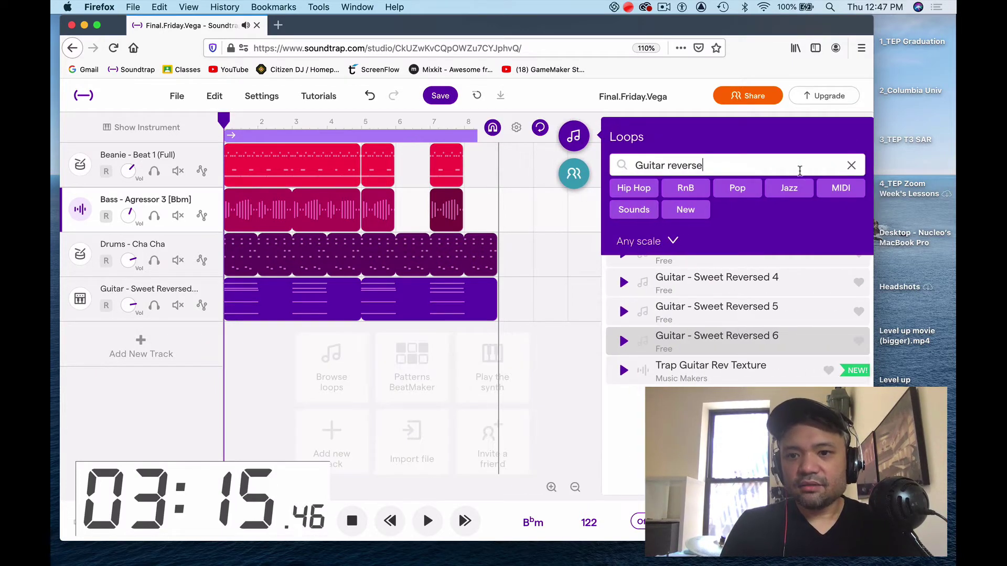
left_click(851, 165)
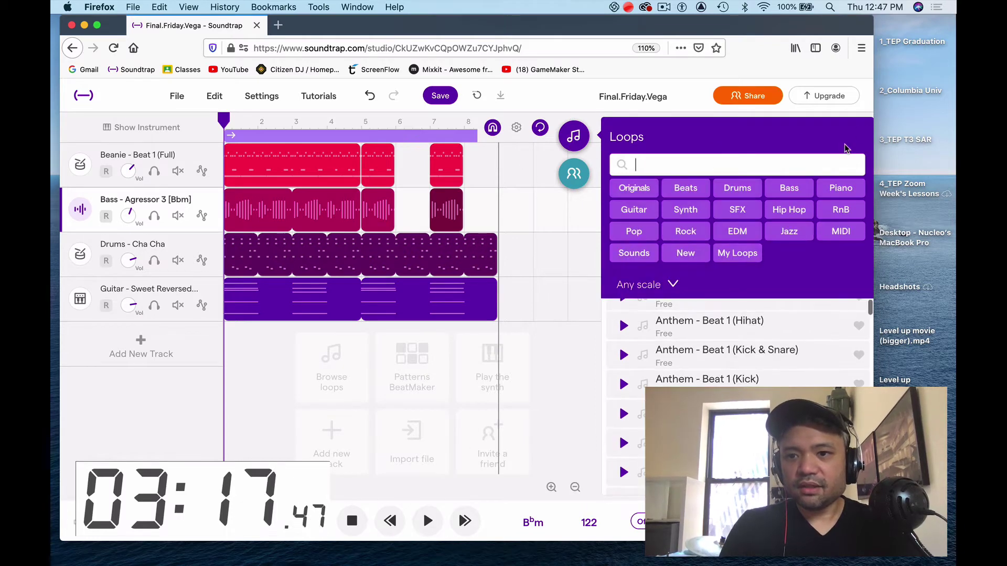
left_click(737, 210)
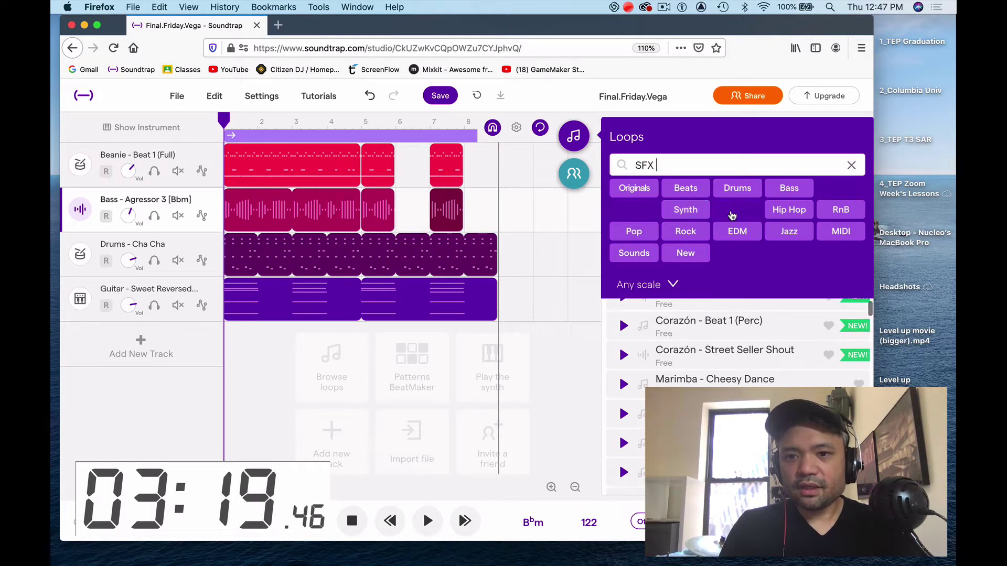
scroll(659, 370, "down", 10)
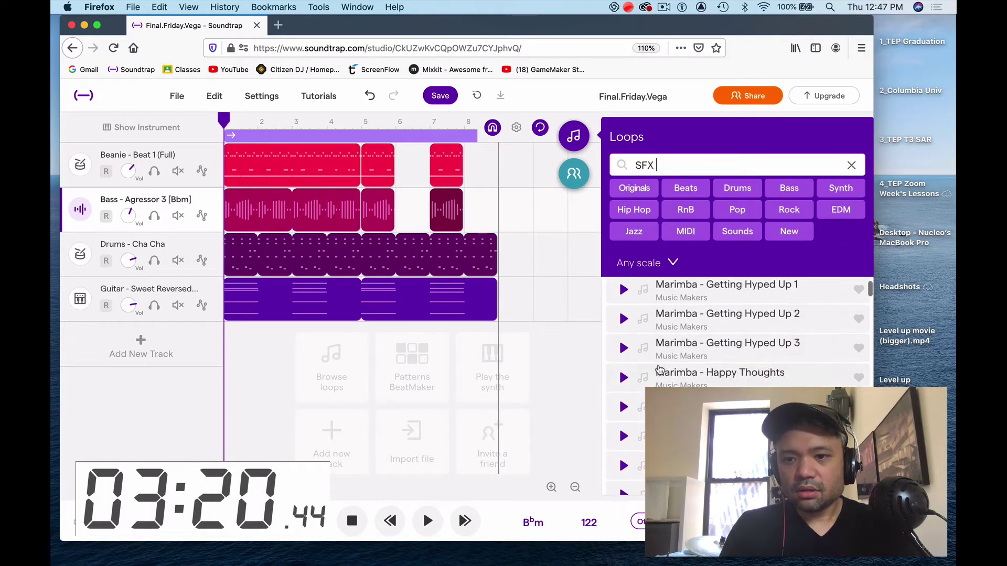
left_click(624, 356)
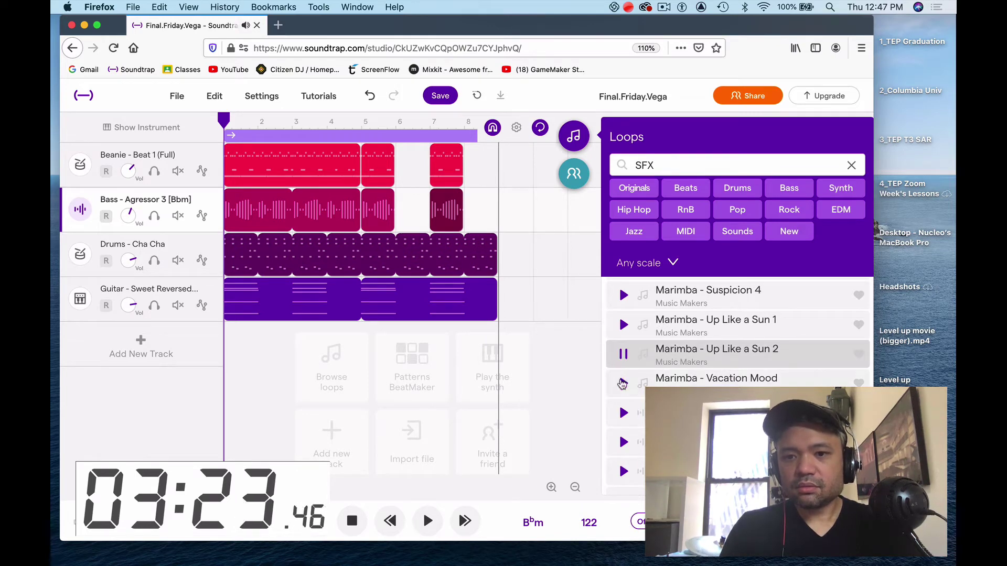
left_click(623, 384)
scroll(622, 386, "down", 2)
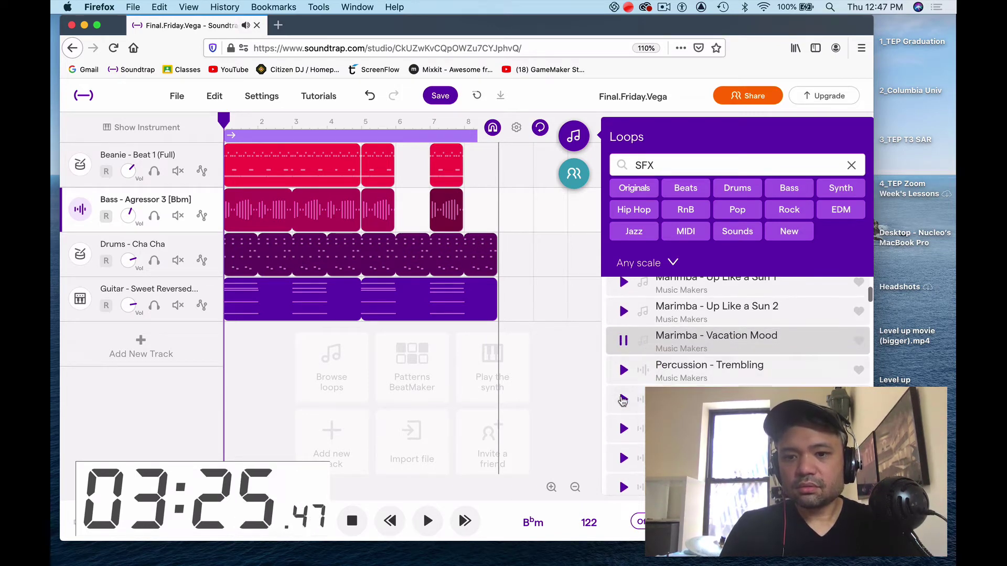
left_click(623, 401)
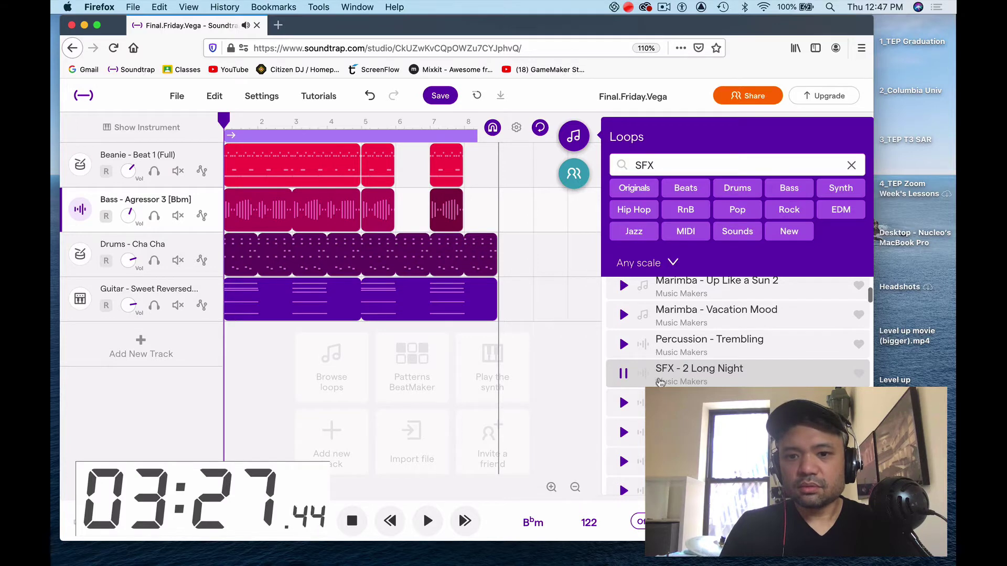
Add SFX - 2 Long Night as a new track at bar 1, shorten it to end at bar 3, and play the song
left_click_drag(659, 377, 246, 343)
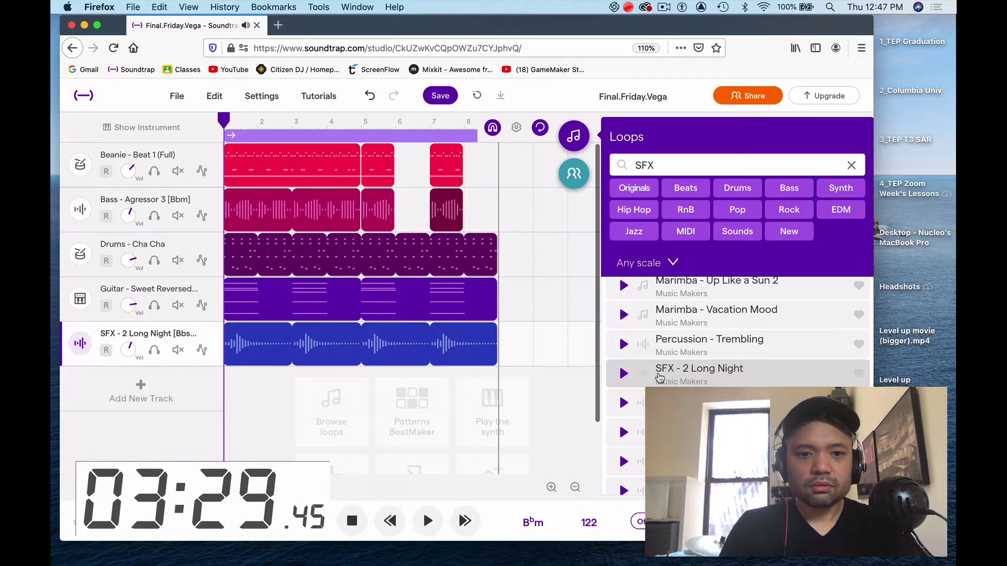
left_click_drag(494, 358, 287, 359)
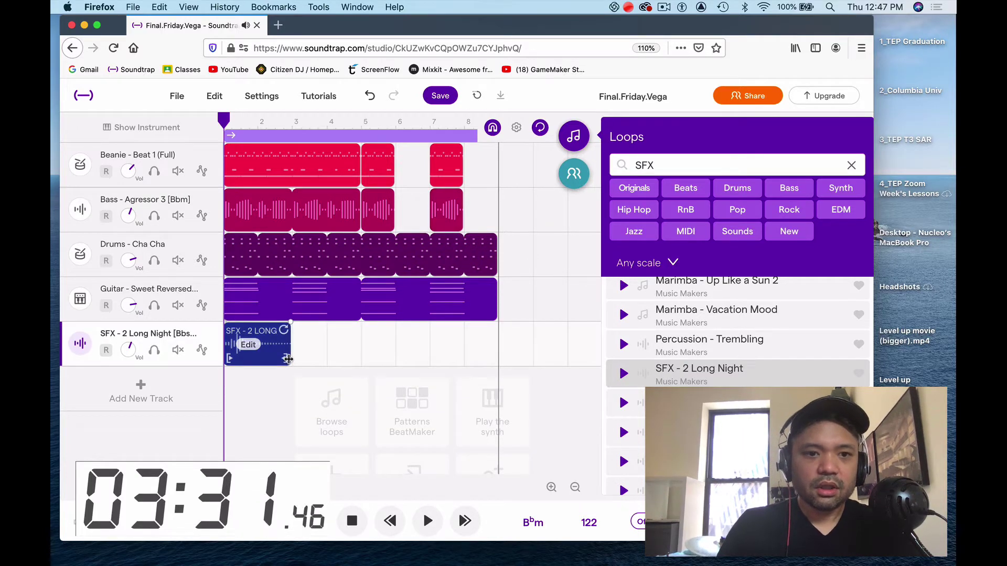
key("space")
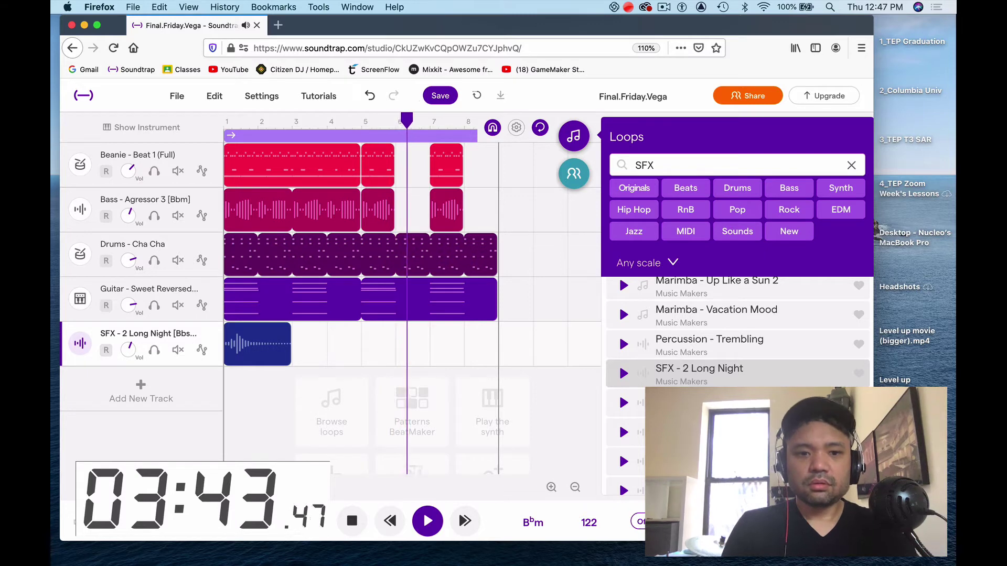
key("space")
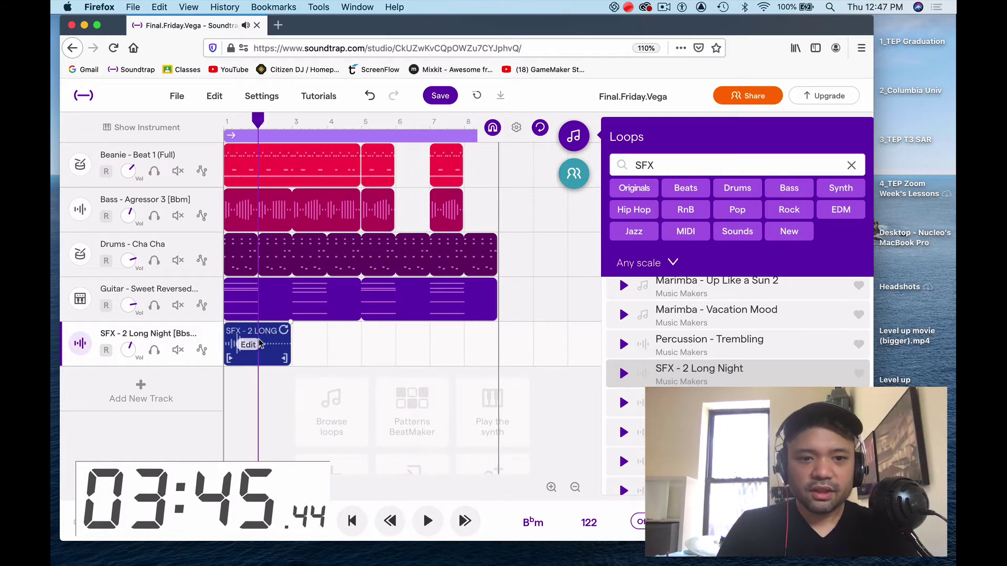
Paste a copy of the SFX - 2 Long Night region at bar 5 and play that section back
left_click(362, 118)
key("ctrl+v")
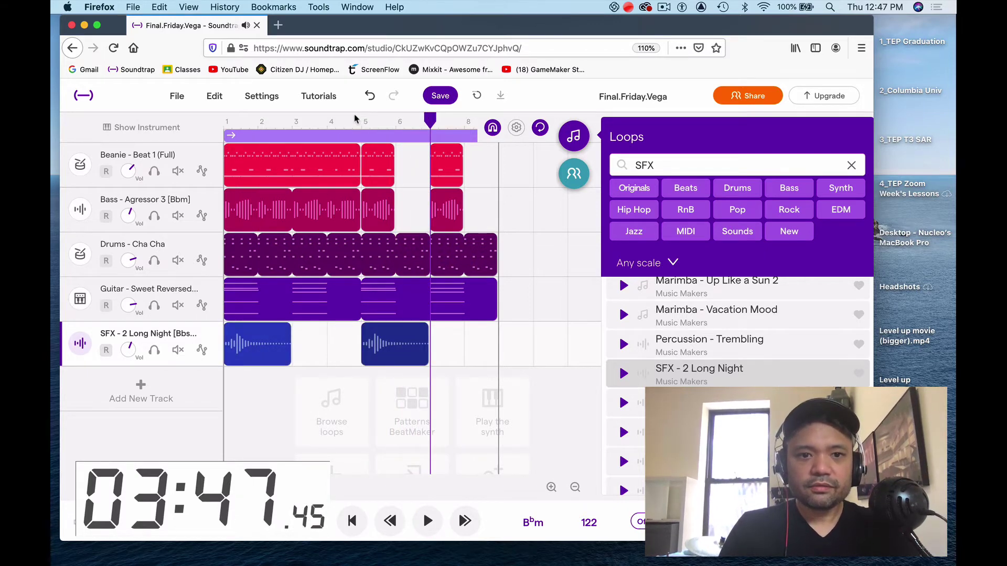
left_click(355, 119)
key("space")
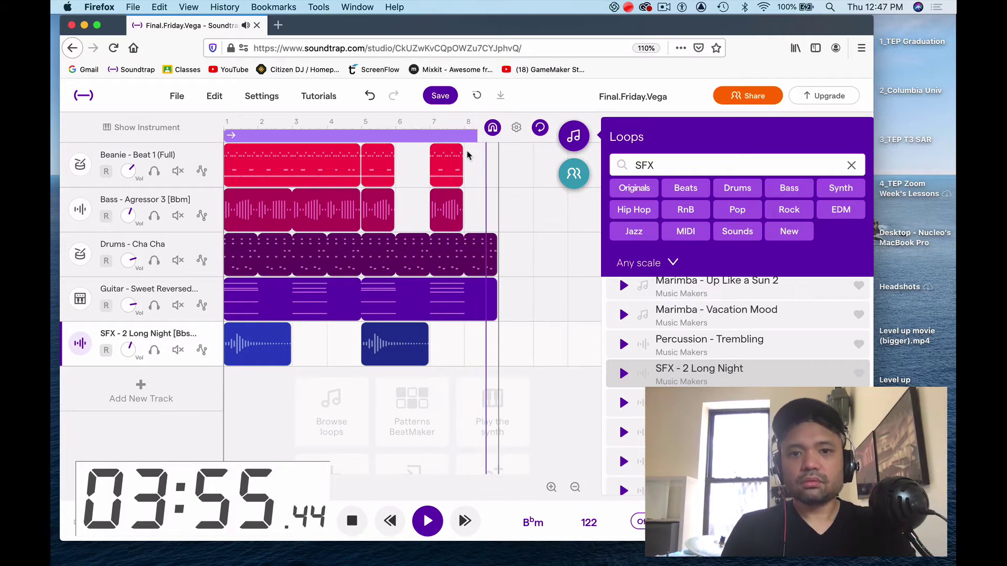
mouse_move(459, 161)
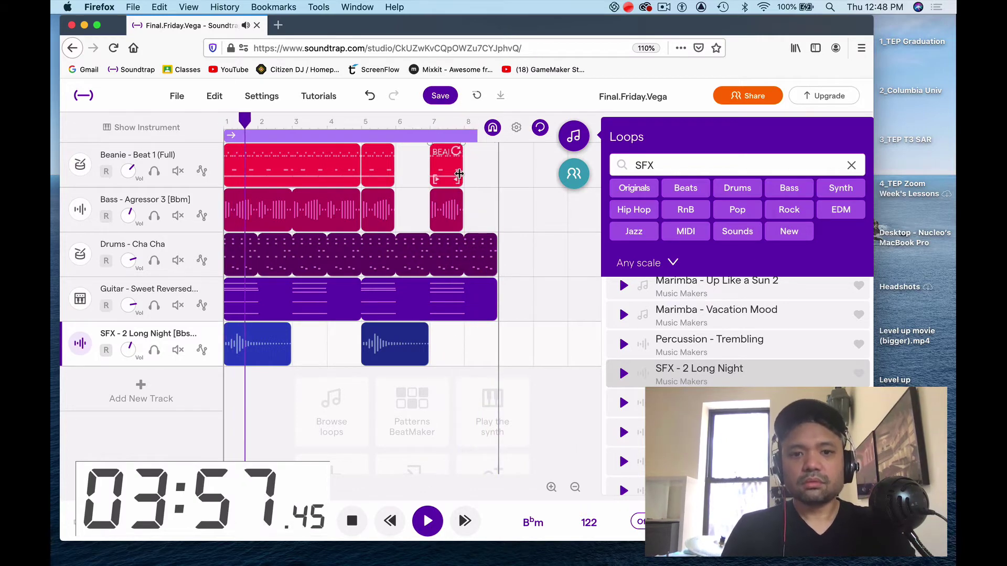
key("space")
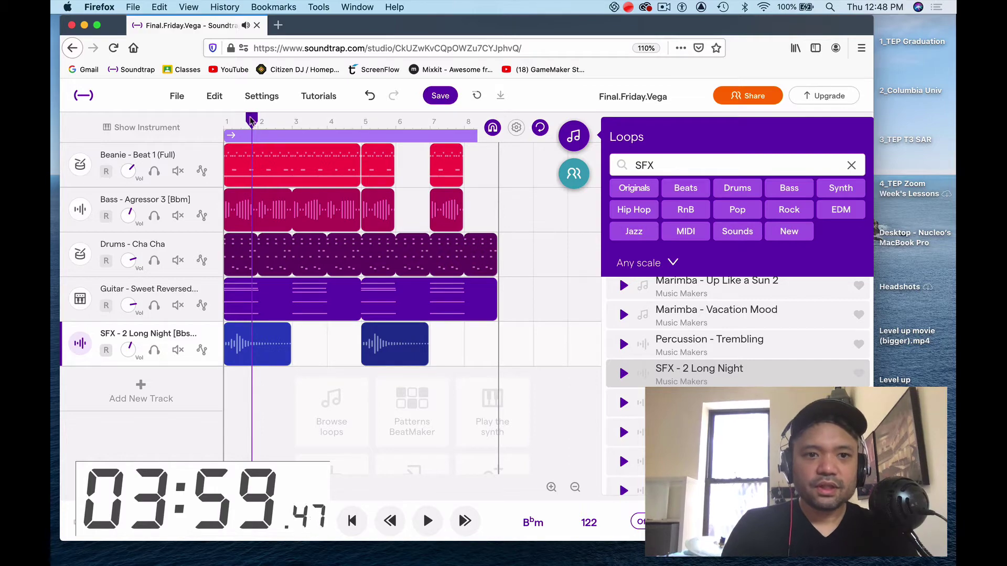
Add a Voice & microphones track with the playhead at the start, and reposition and widen the browser window
left_click(224, 122)
left_click(140, 391)
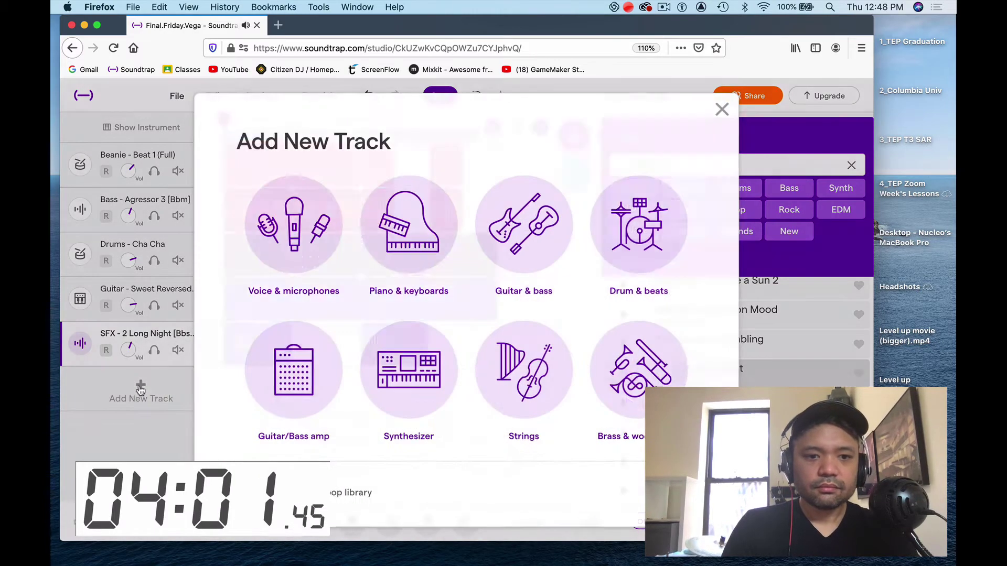
left_click(299, 252)
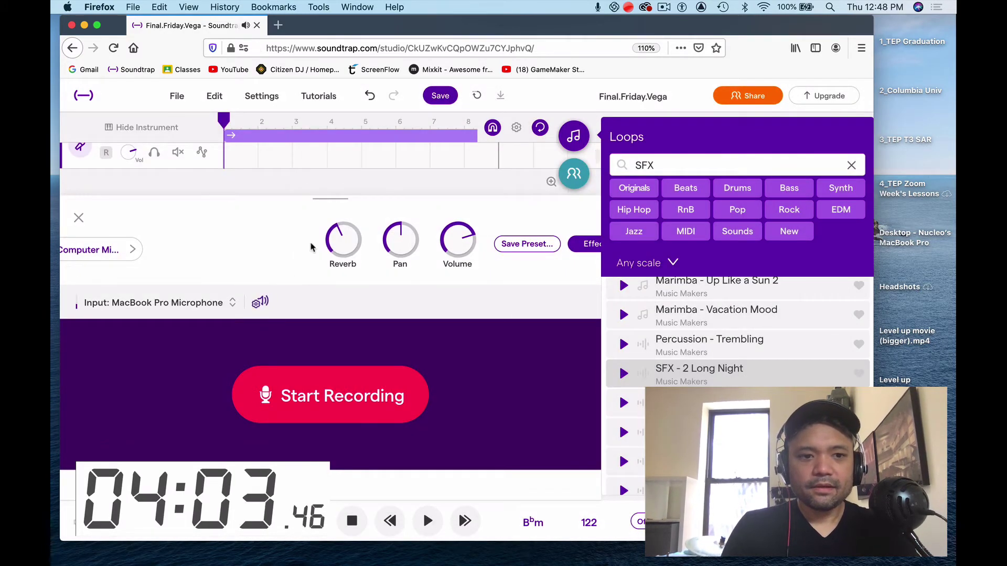
left_click_drag(489, 33, 555, 35)
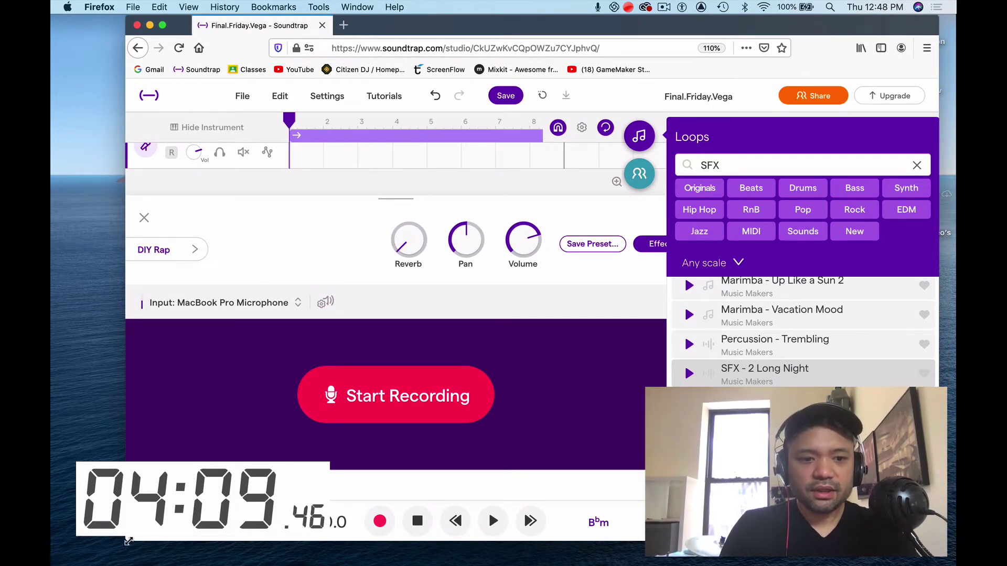
left_click_drag(128, 541, 52, 552)
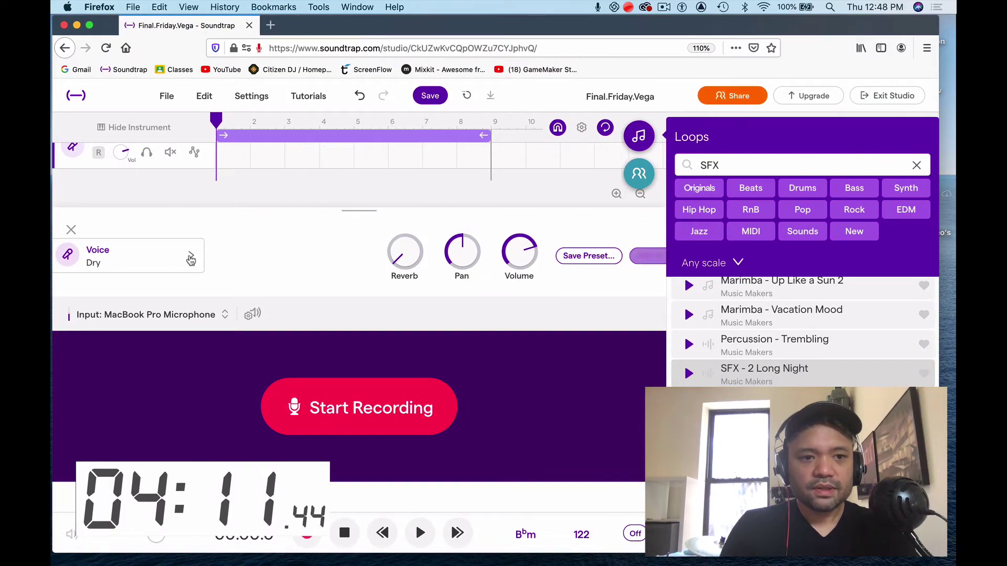
Apply the Pop preset to the voice track and reposition the browser window
left_click(190, 259)
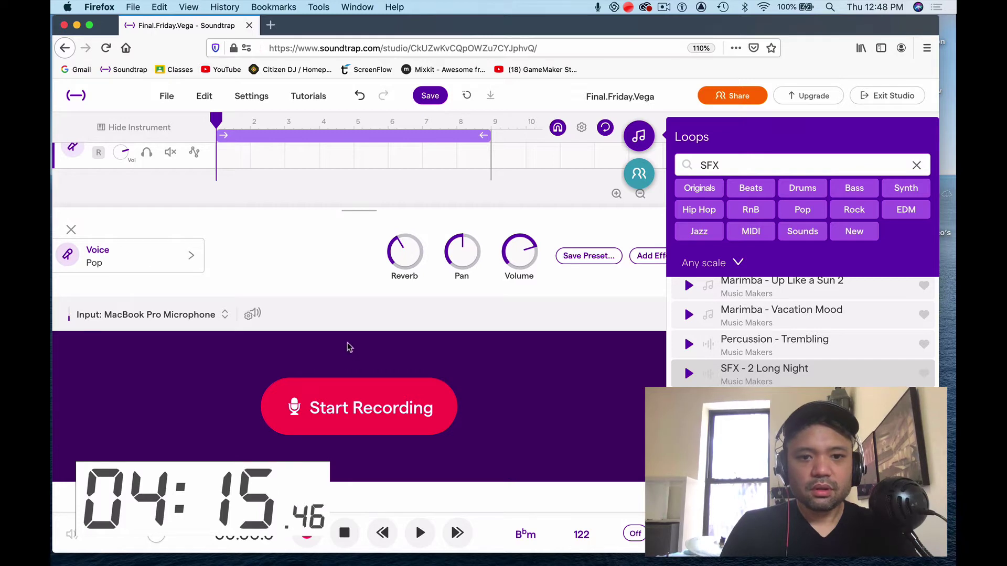
left_click_drag(522, 27, 540, 27)
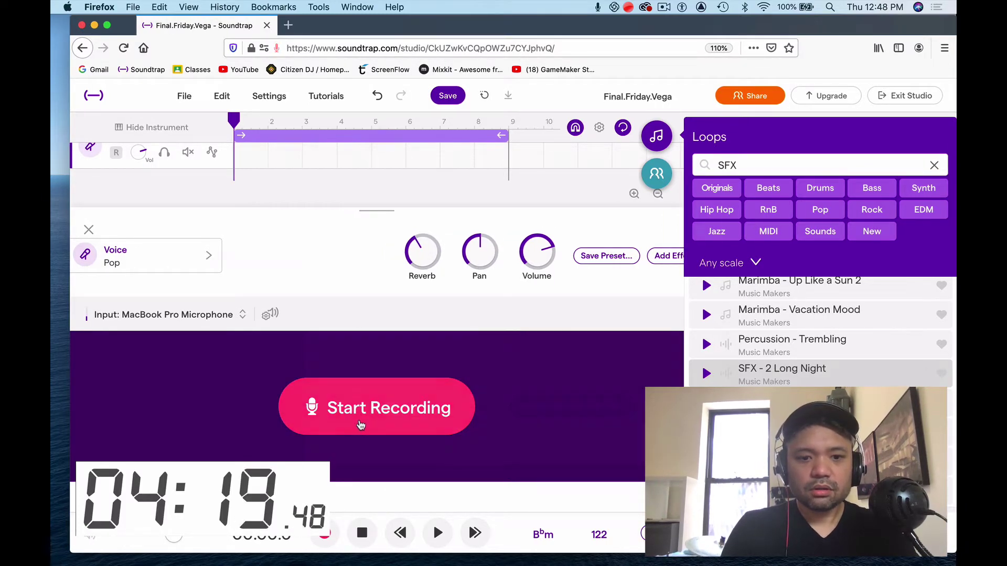
left_click(361, 425)
left_click(440, 407)
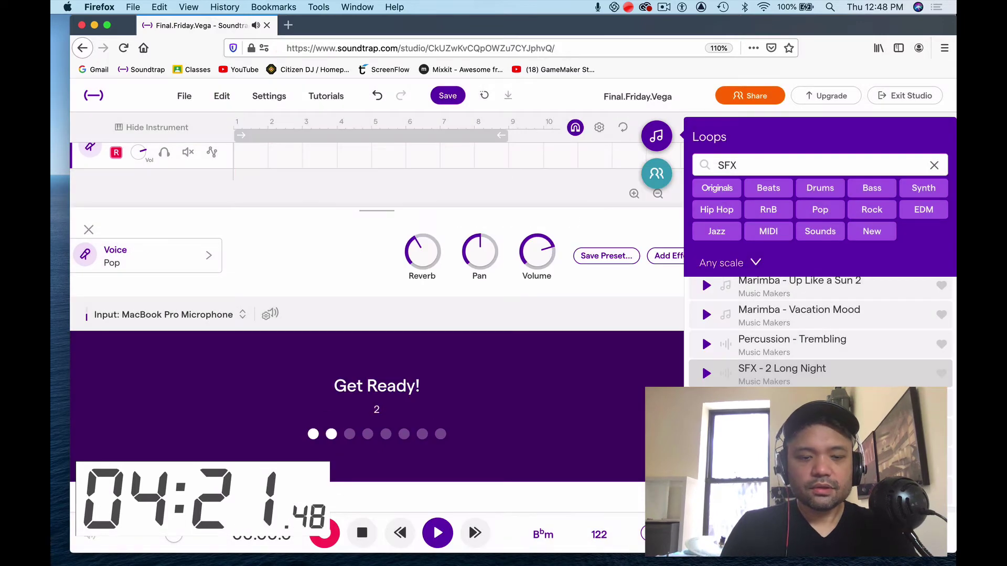
left_click(320, 536)
Hide the instrument panel, record a vocal take on the Mic track across bars 1 to 8, and disarm the track
left_click(89, 231)
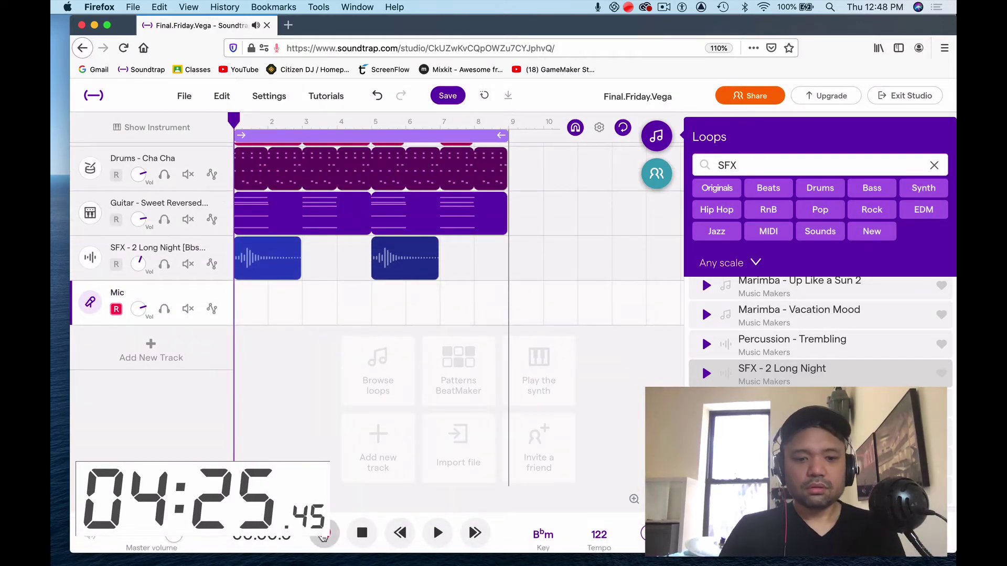
left_click(323, 535)
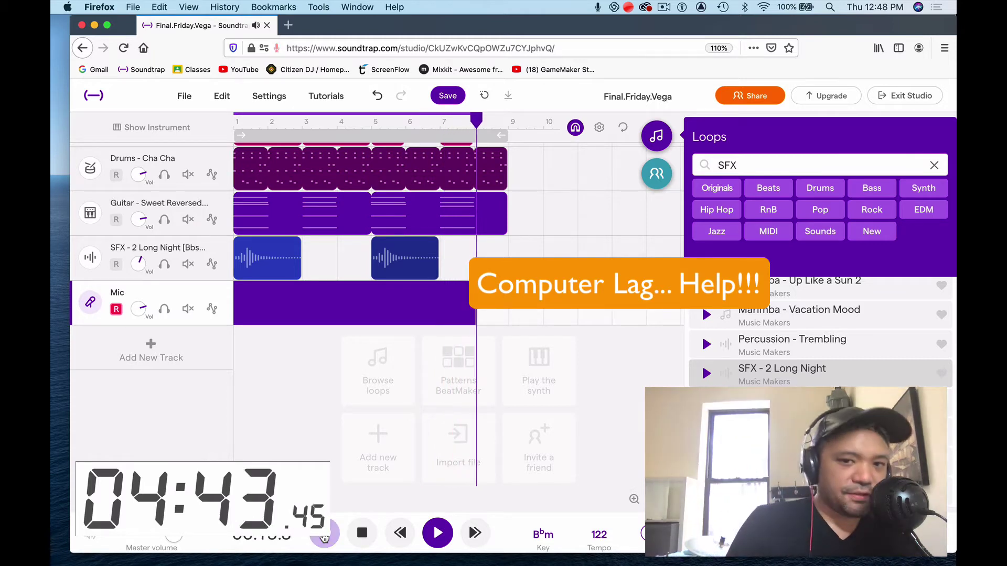
left_click(324, 534)
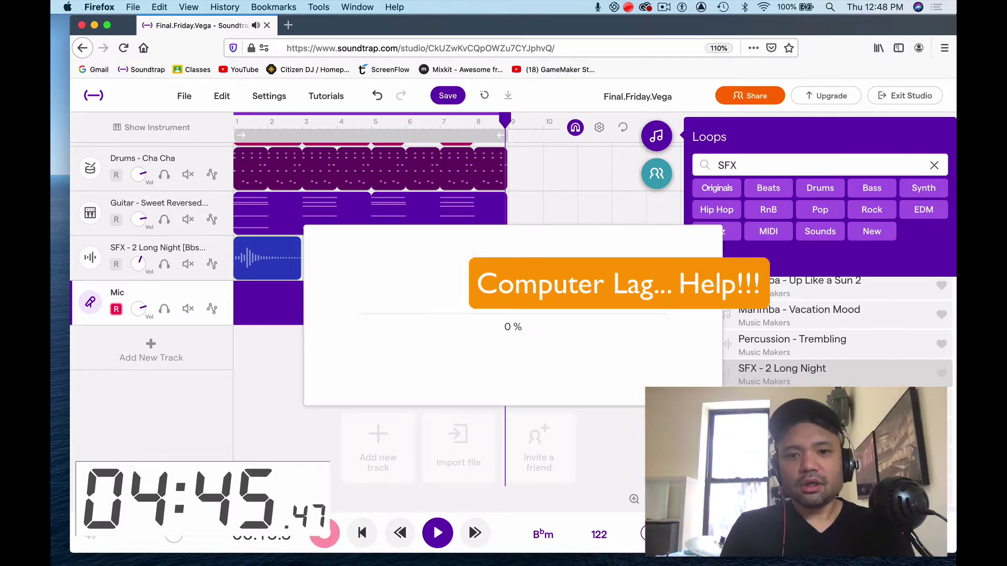
left_click(117, 310)
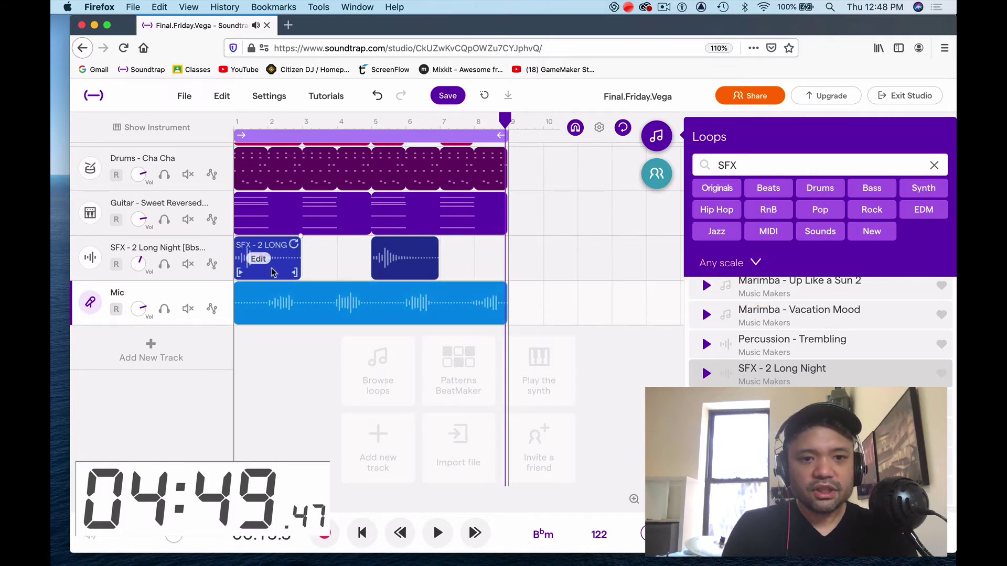
Play back the recorded vocal and trim the Mic region's start to about three quarters through bar 1
left_click(269, 126)
key("space")
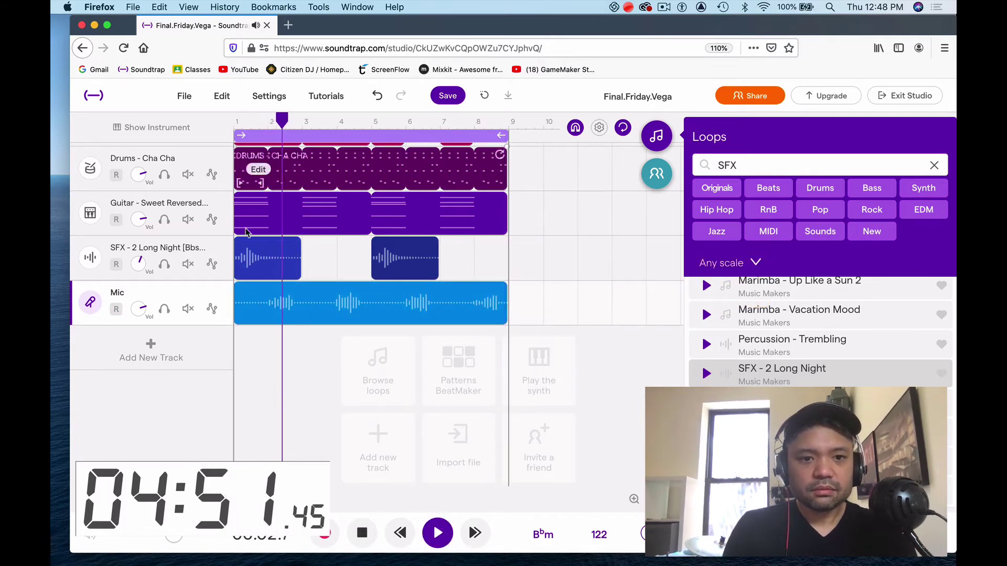
key("space")
left_click_drag(235, 318, 266, 319)
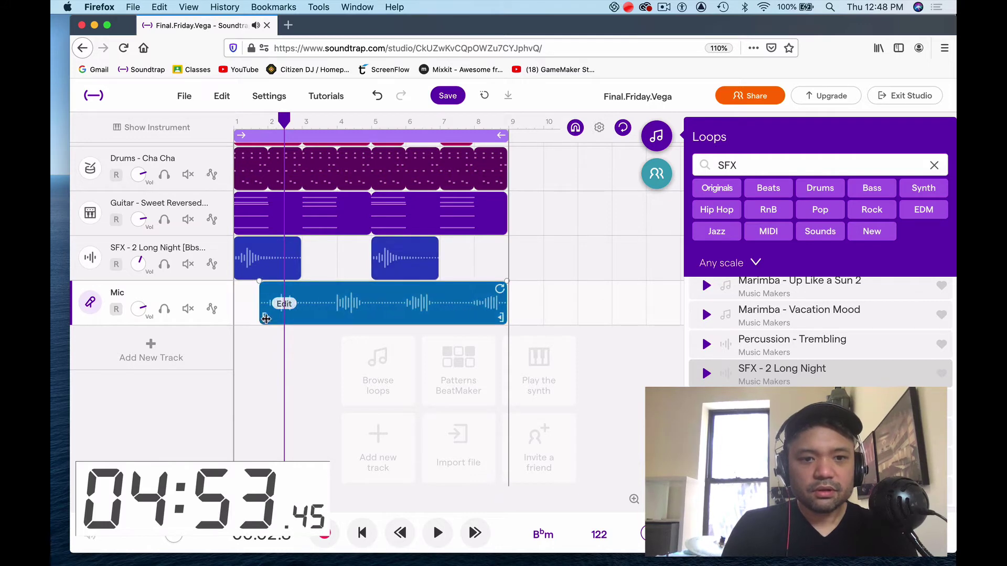
Shift the Mic region earlier to start about halfway through bar 1 and play the song from the beginning
left_click_drag(320, 297, 310, 298)
left_click(237, 119)
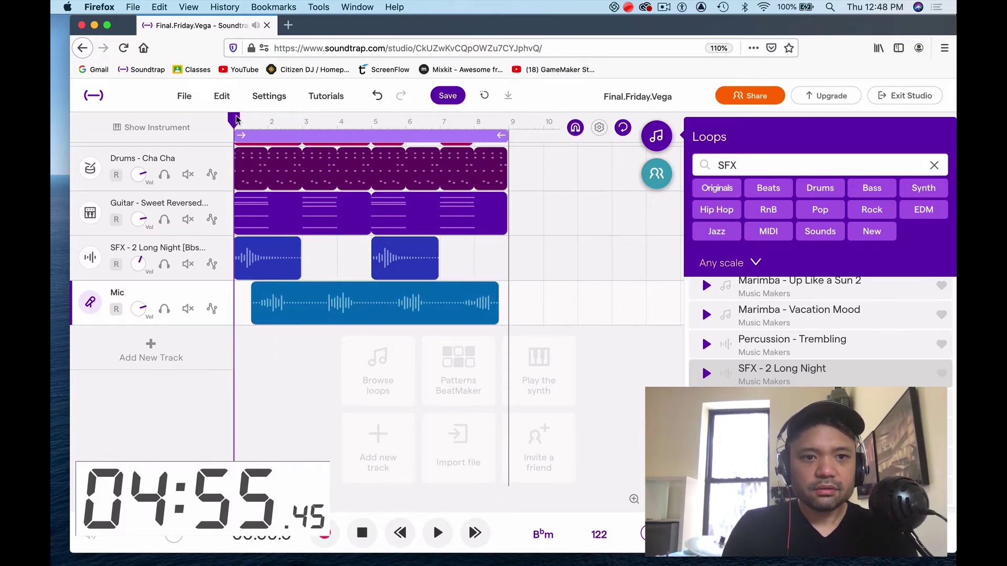
key("space")
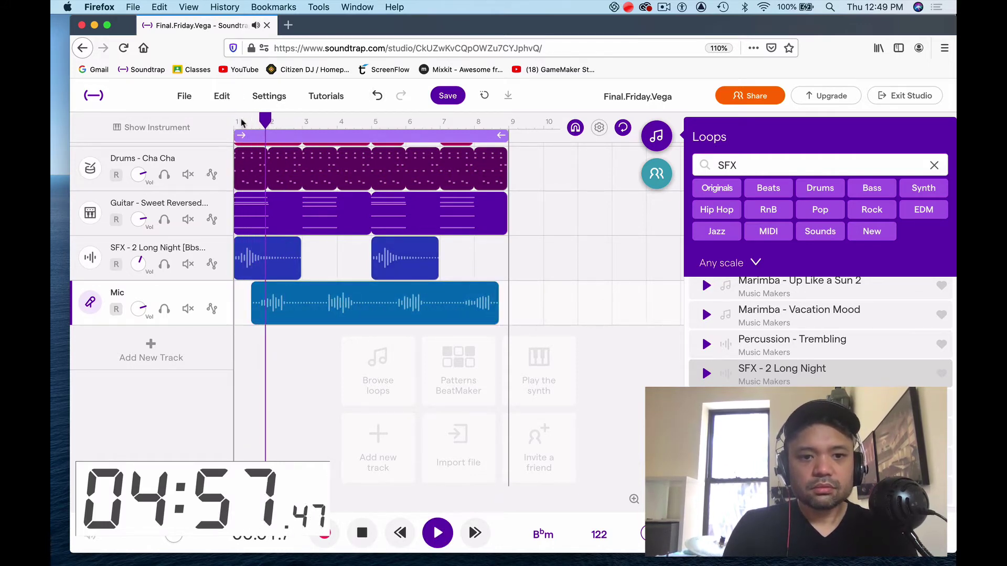
key("space")
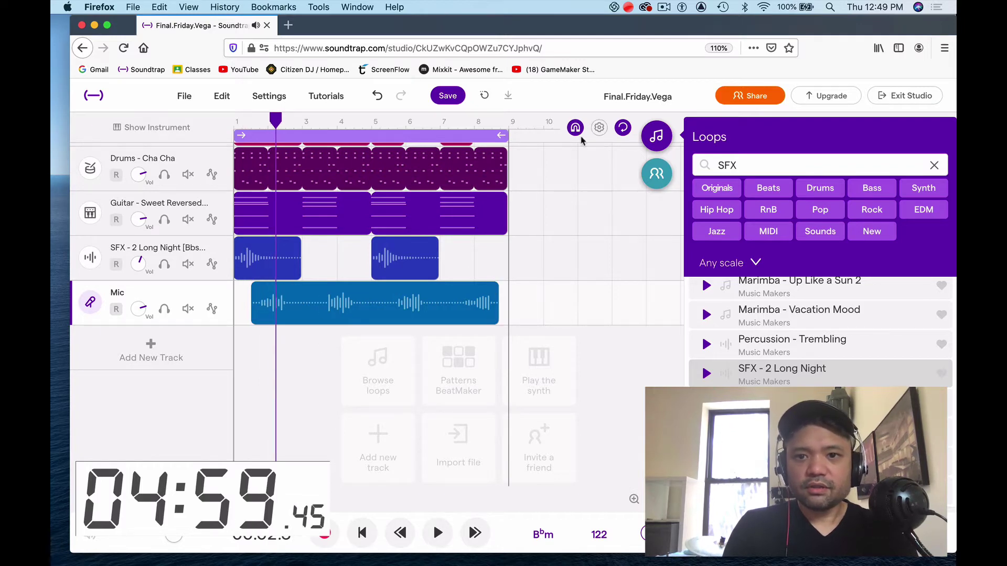
Turn off snapping, fine-tune the Mic region's position to end just before bar 9, and play the song to check its timing
left_click_drag(278, 303, 286, 303)
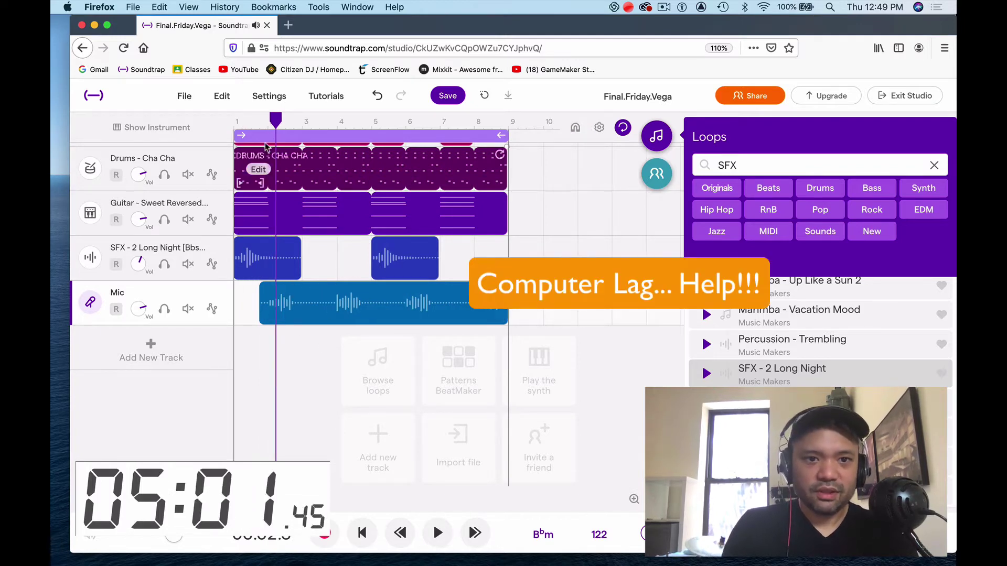
key("space")
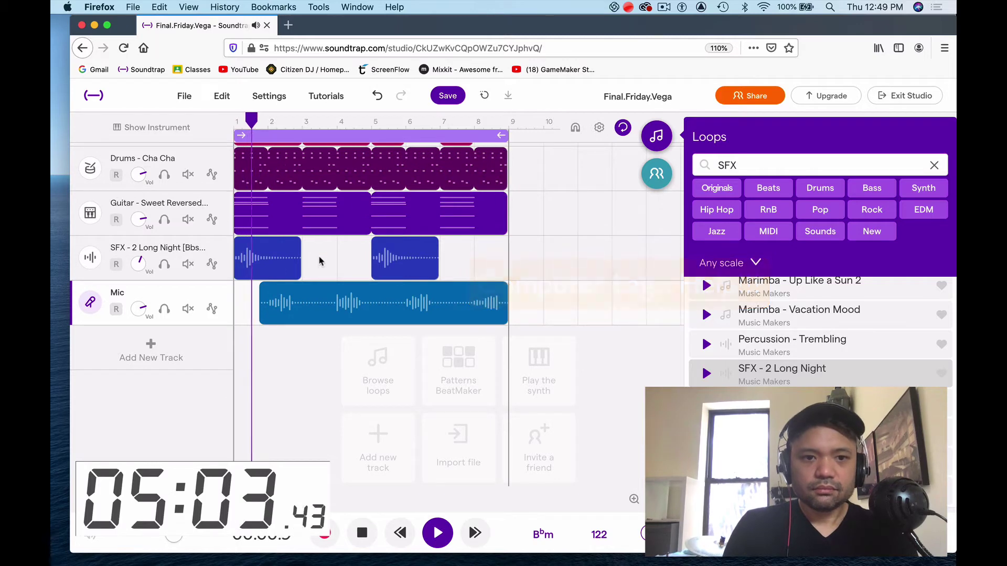
key("space")
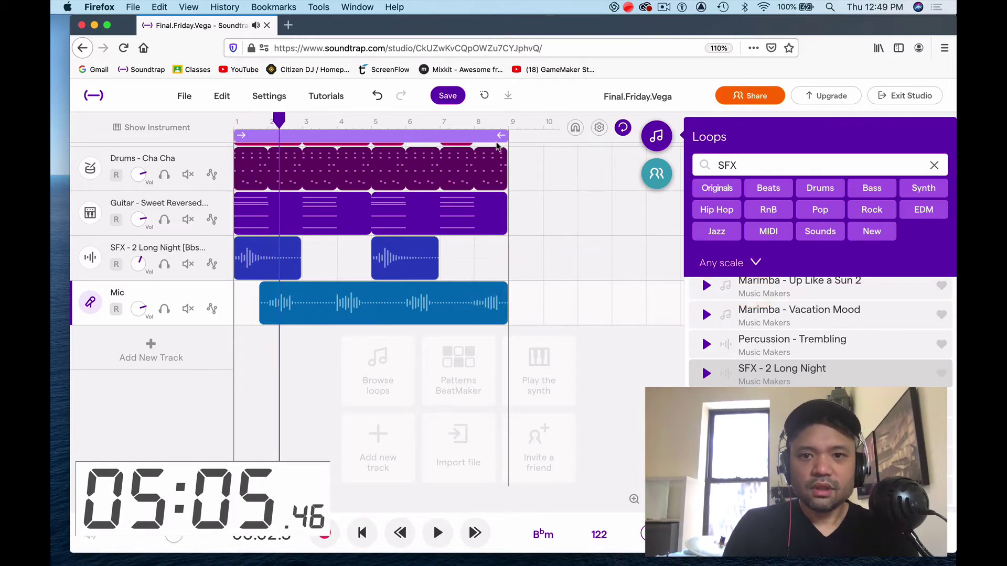
left_click_drag(306, 298, 306, 300)
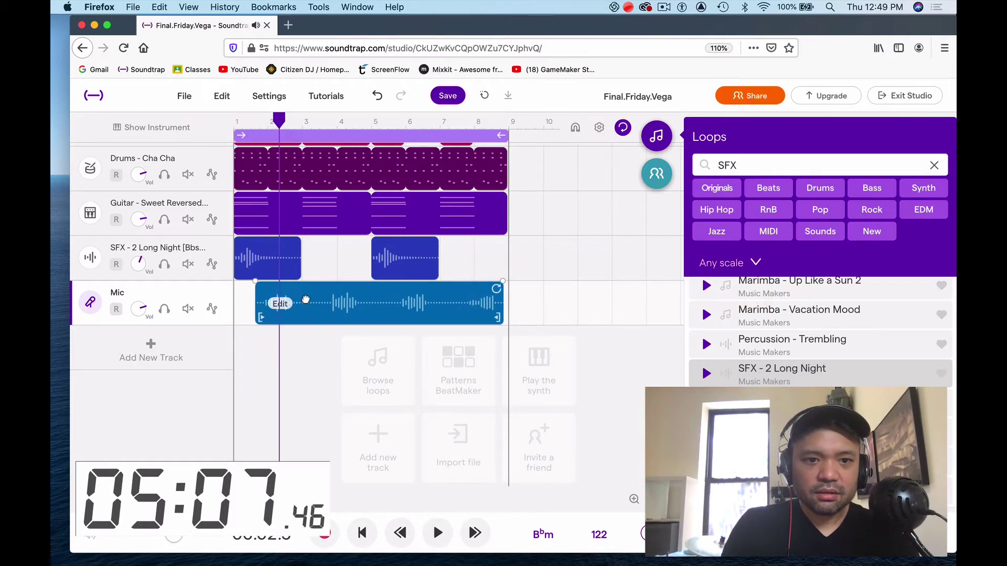
left_click(260, 120)
key("space")
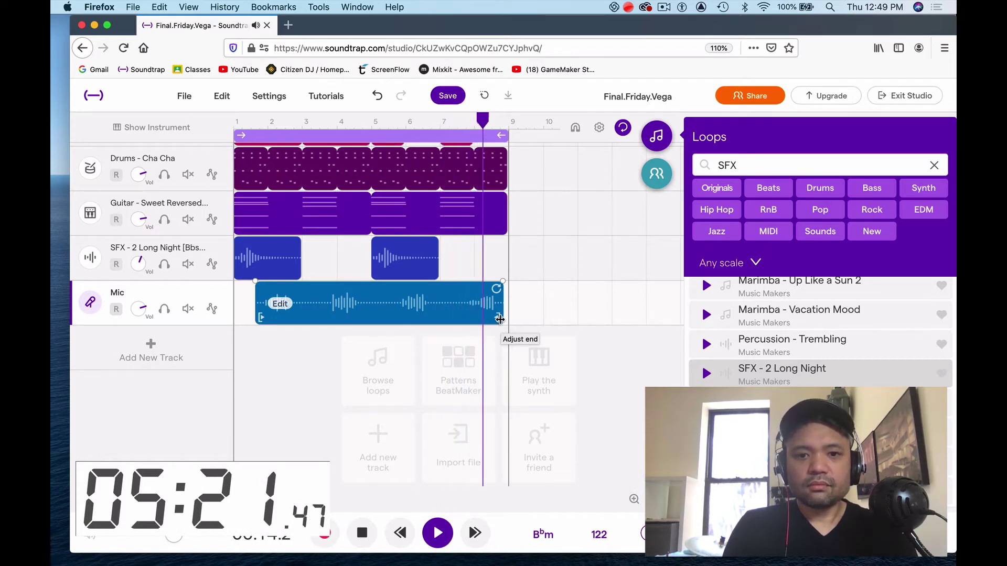
left_click(278, 305)
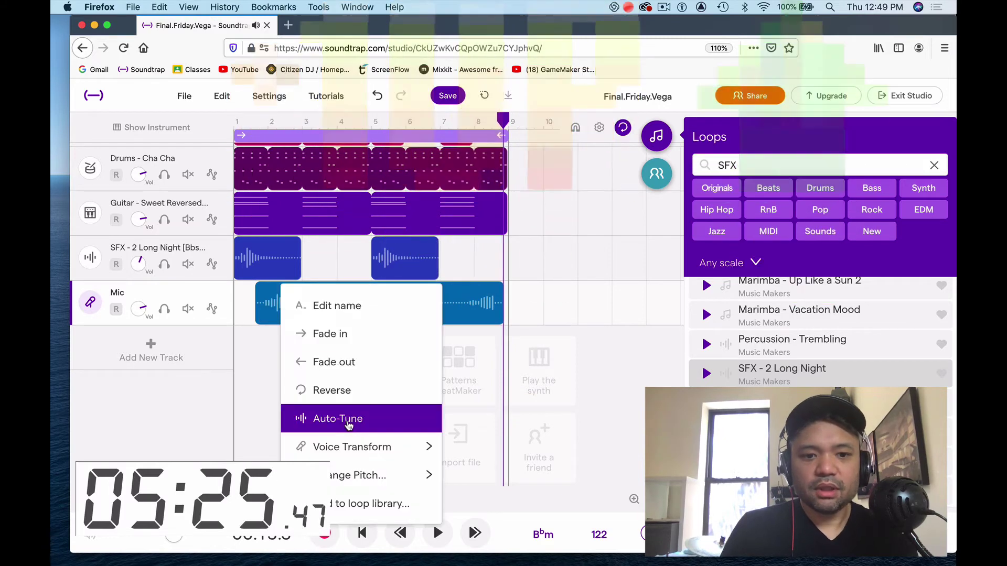
mouse_move(360, 445)
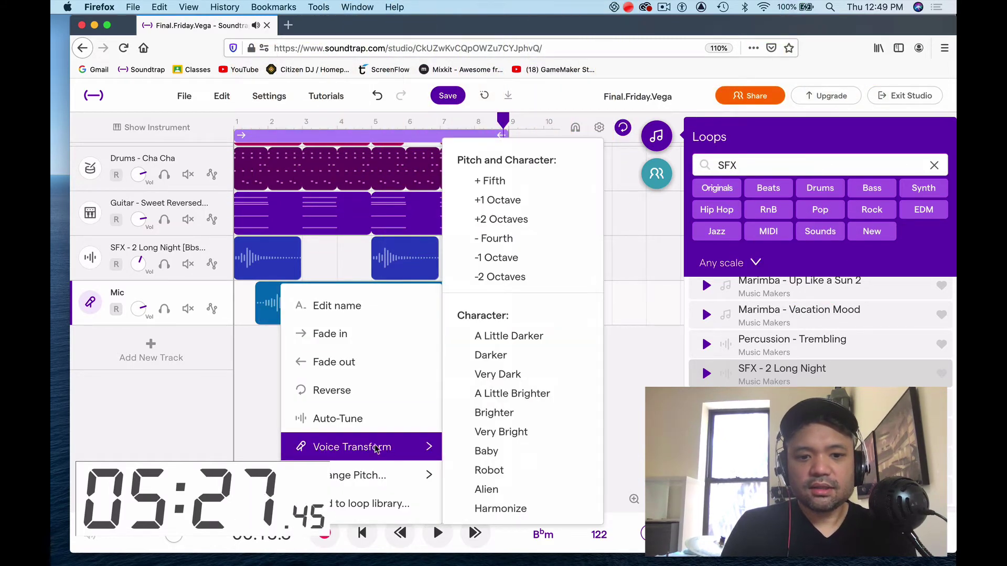
left_click(374, 421)
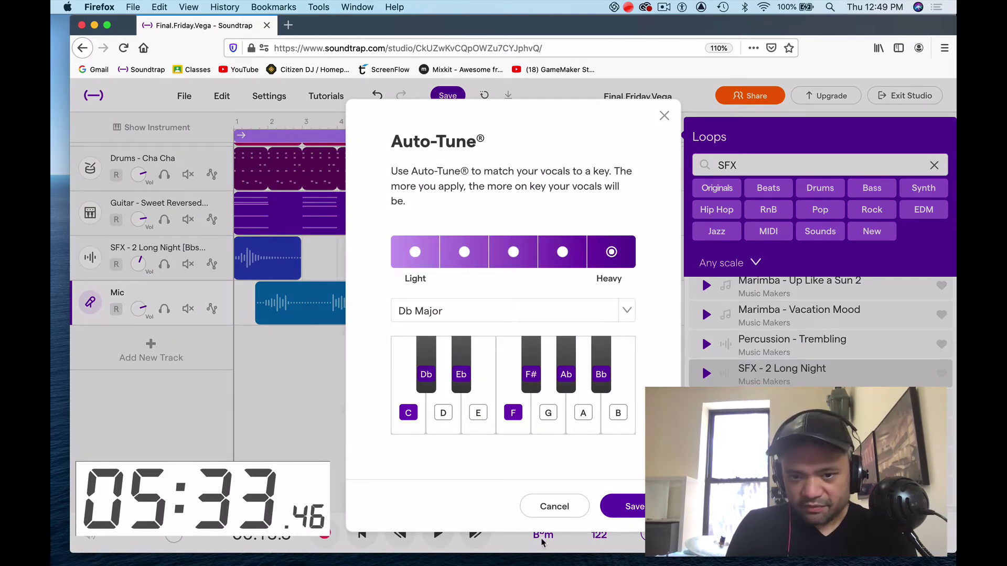
left_click(554, 508)
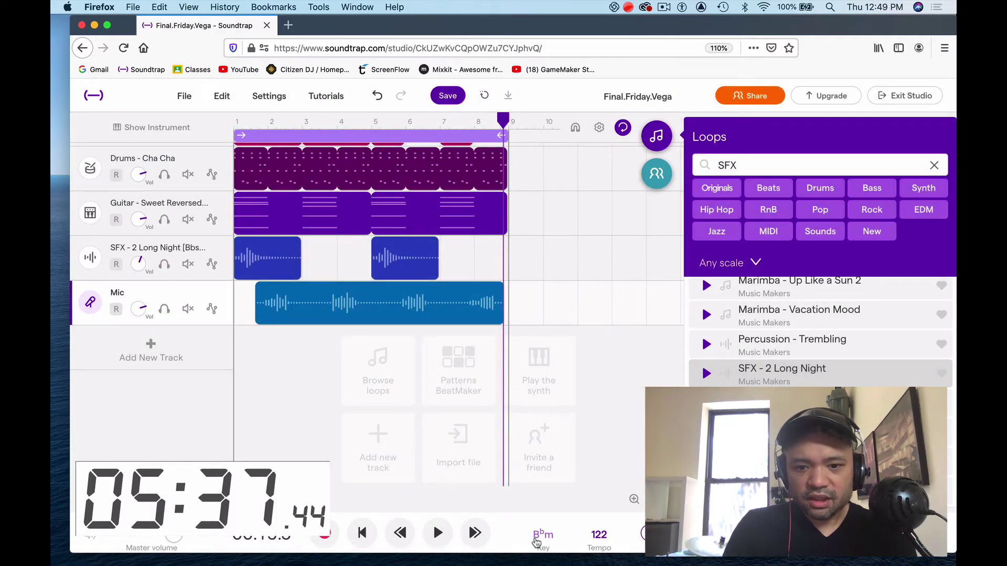
Apply Auto-Tune to the Mic region at the Heavy level in the key of Bb Minor
right_click(279, 304)
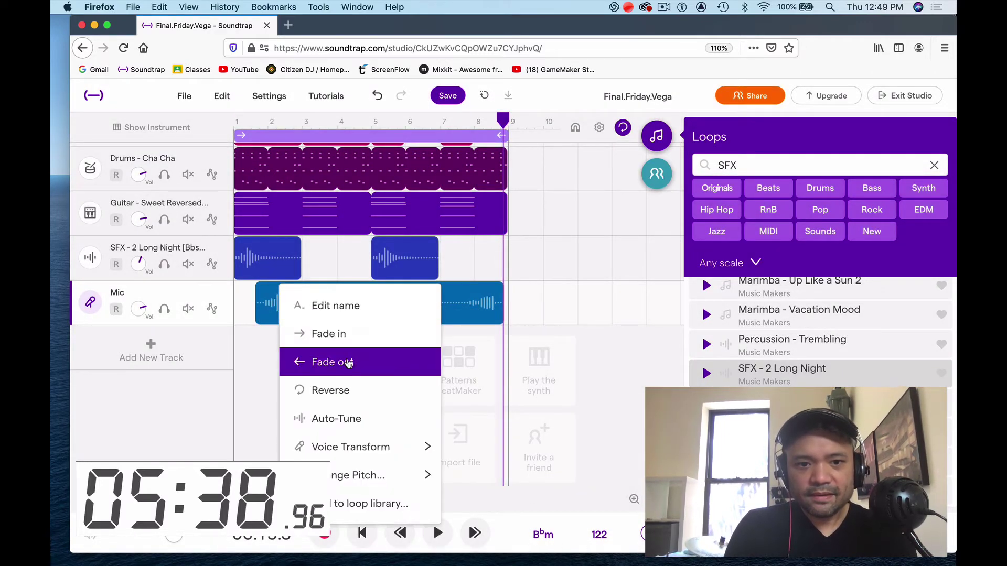
left_click(364, 419)
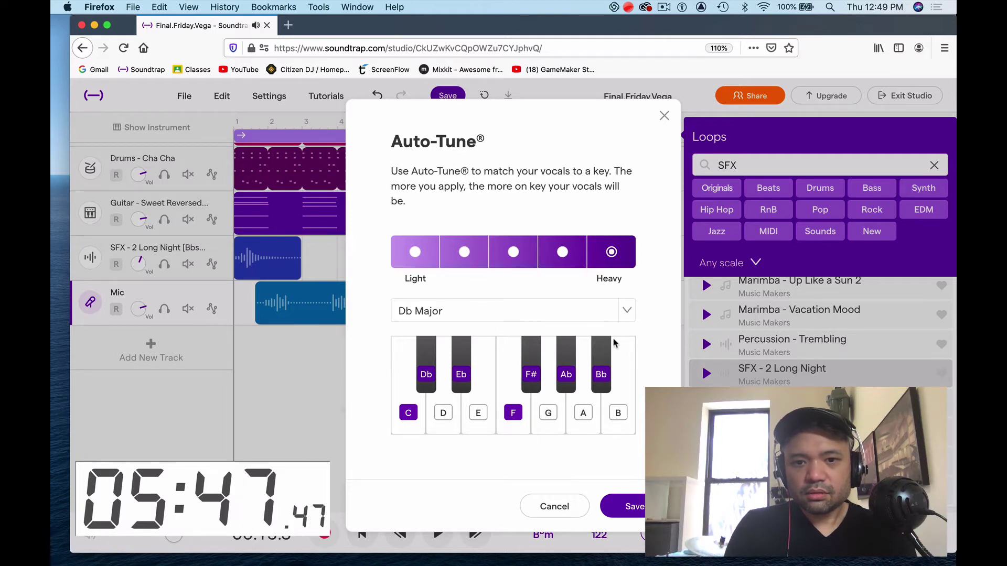
left_click(627, 311)
scroll(491, 332, "down", 1)
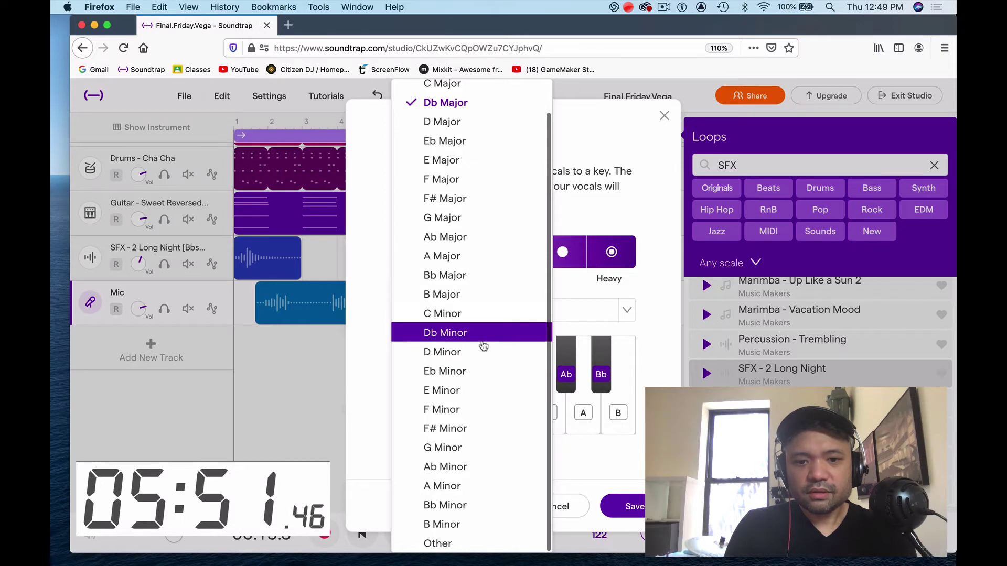
left_click(481, 505)
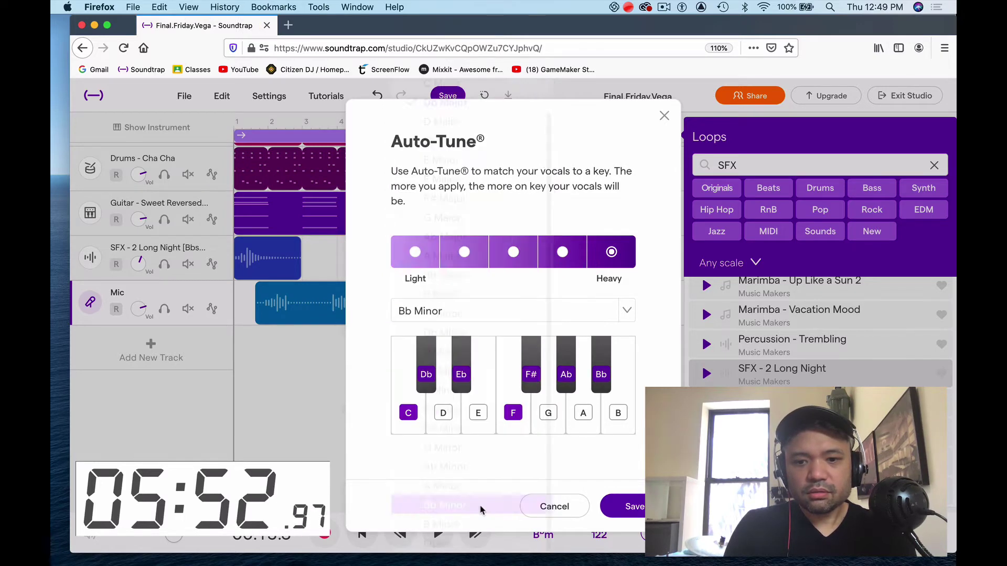
left_click(634, 507)
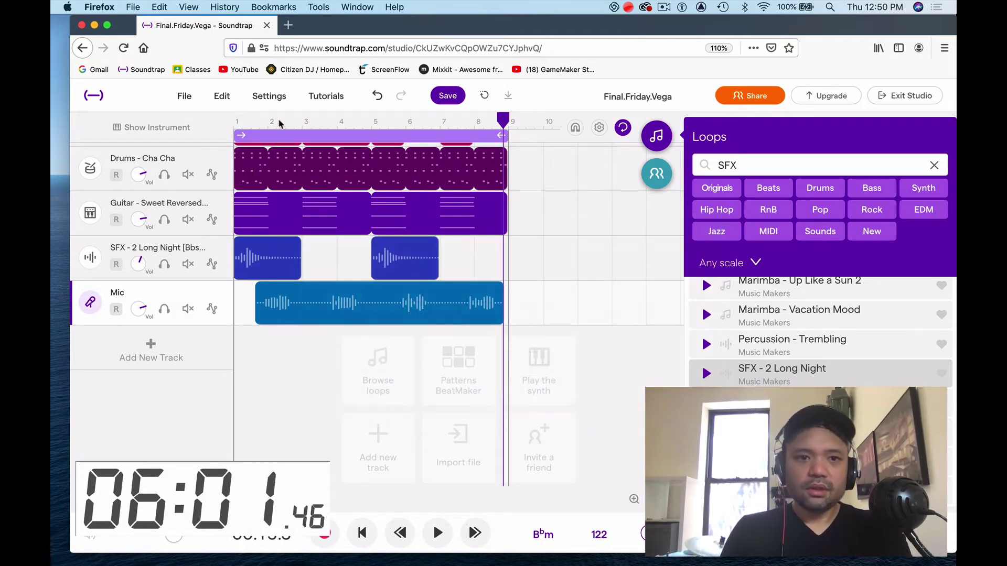
Solo the Mic track and play the auto-tuned vocal from the start of its region
left_click(261, 122)
left_click(164, 309)
key("space")
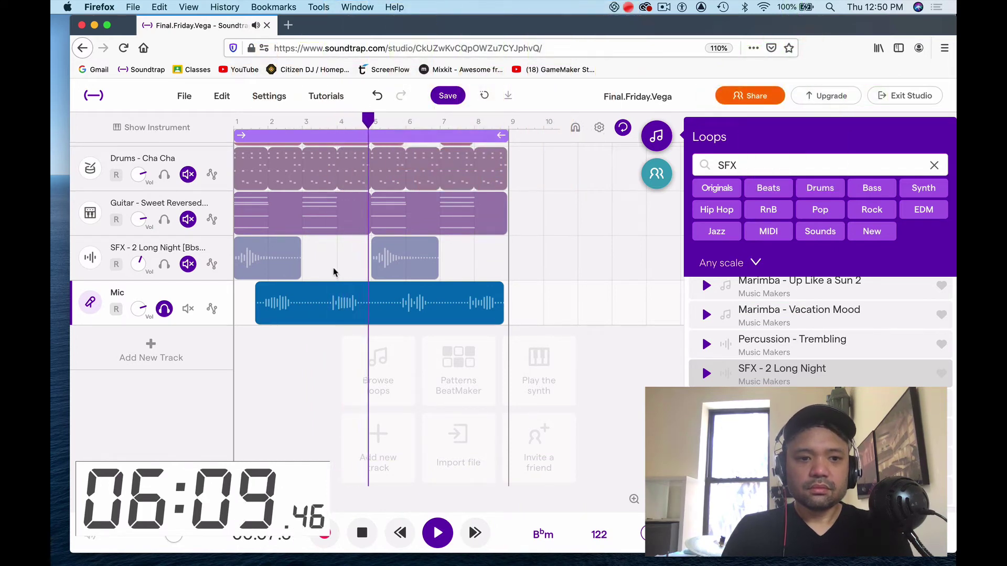
key("space")
Apply the Robot voice transform to the Mic region and play it back, first soloed and with the other tracks
right_click(287, 286)
mouse_move(360, 447)
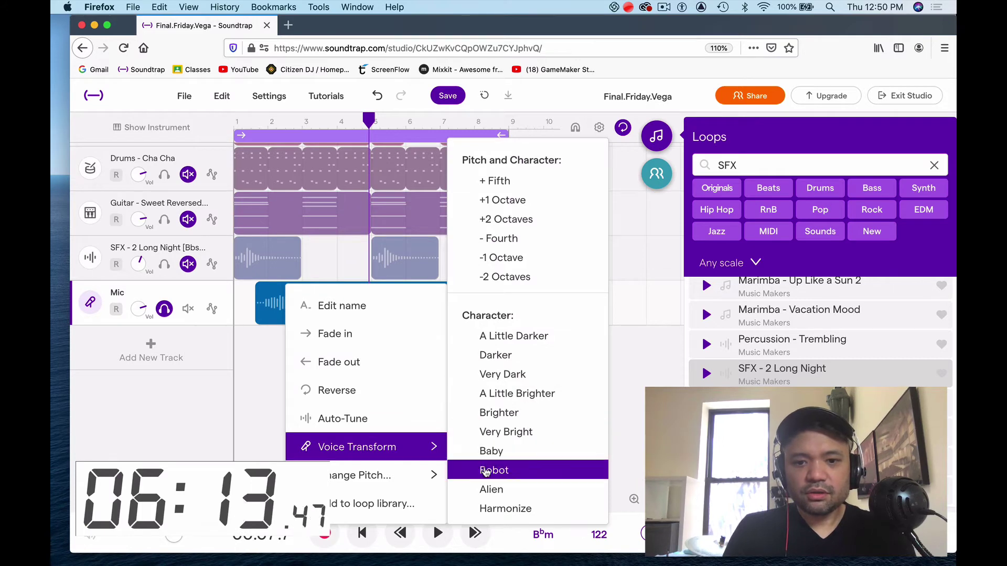
left_click(486, 475)
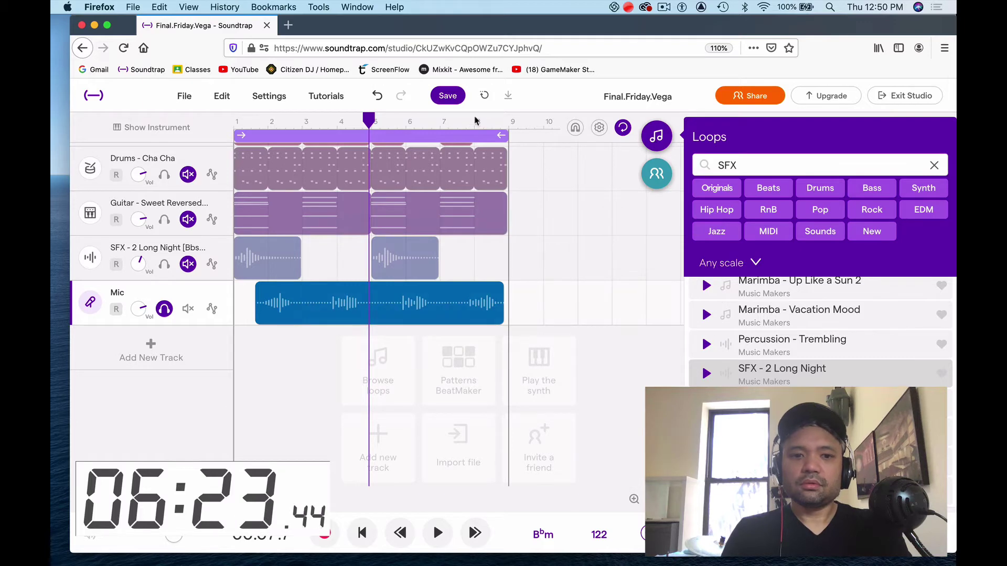
left_click_drag(346, 123, 253, 122)
key("space")
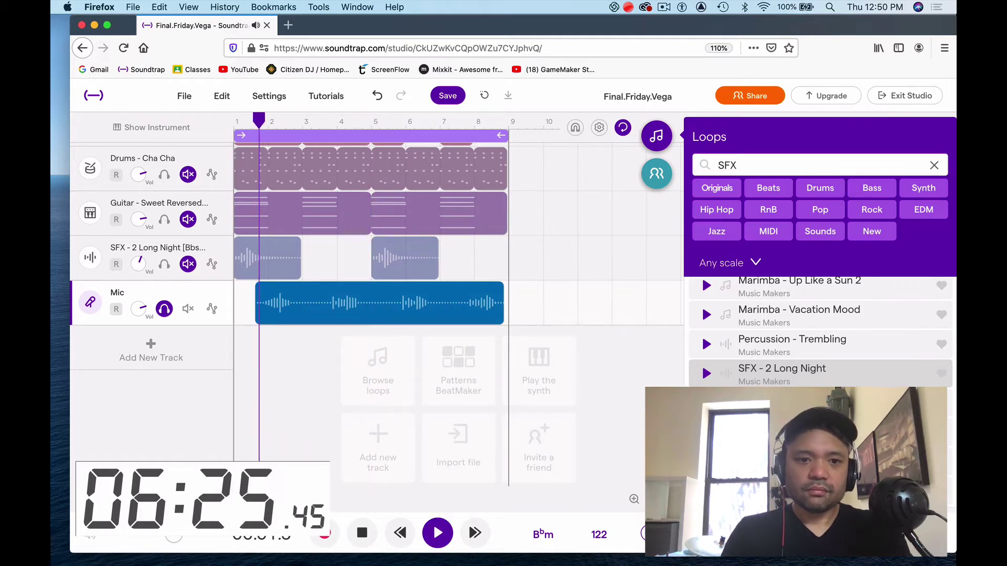
key("space")
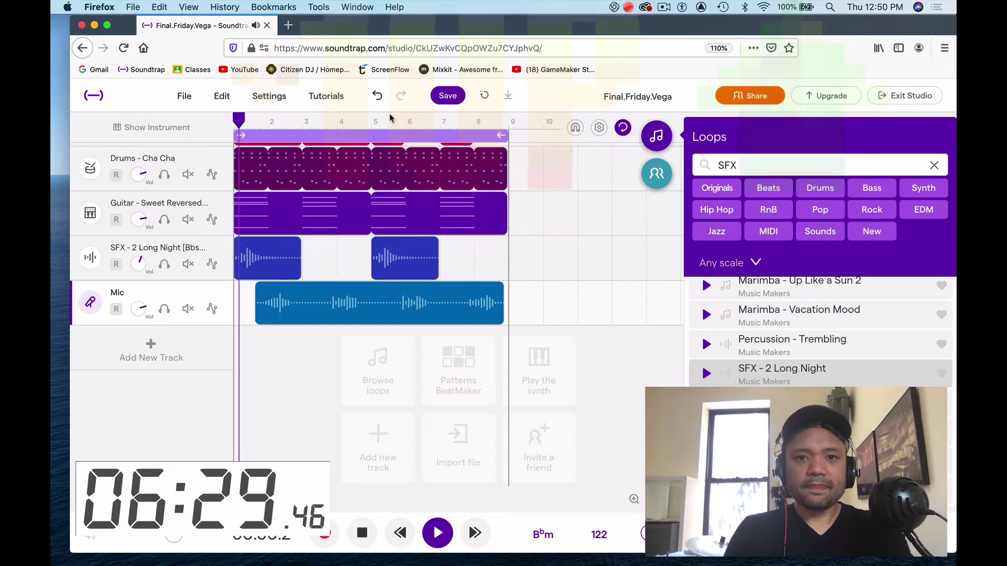
Save the song and raise the Mic track's volume while playing the song
left_click(445, 96)
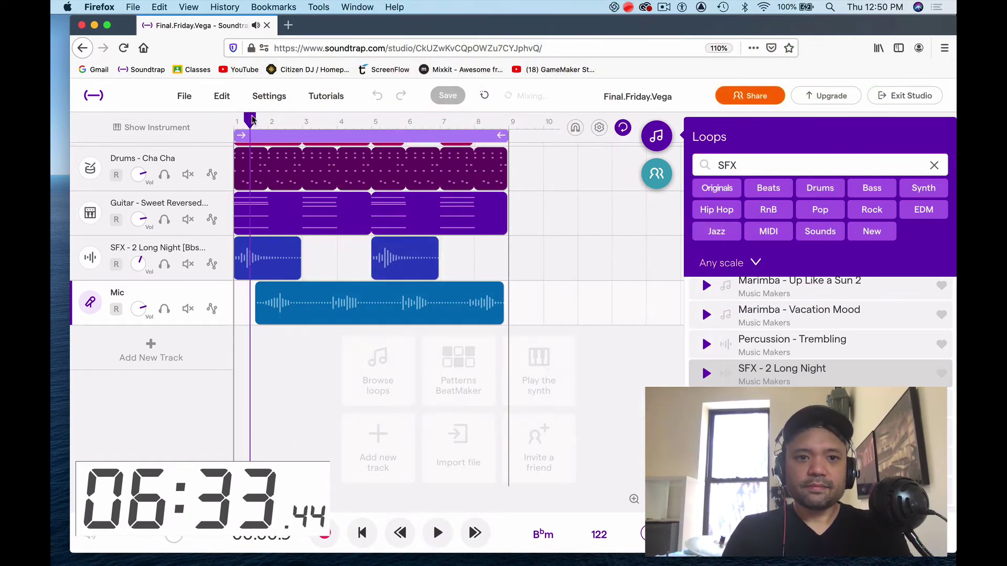
key("space")
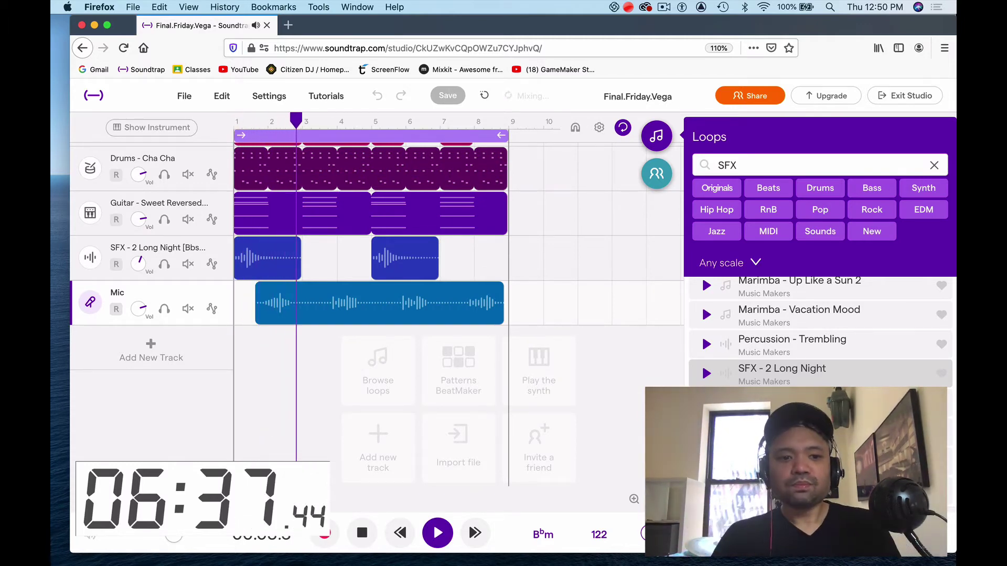
left_click_drag(138, 317, 138, 297)
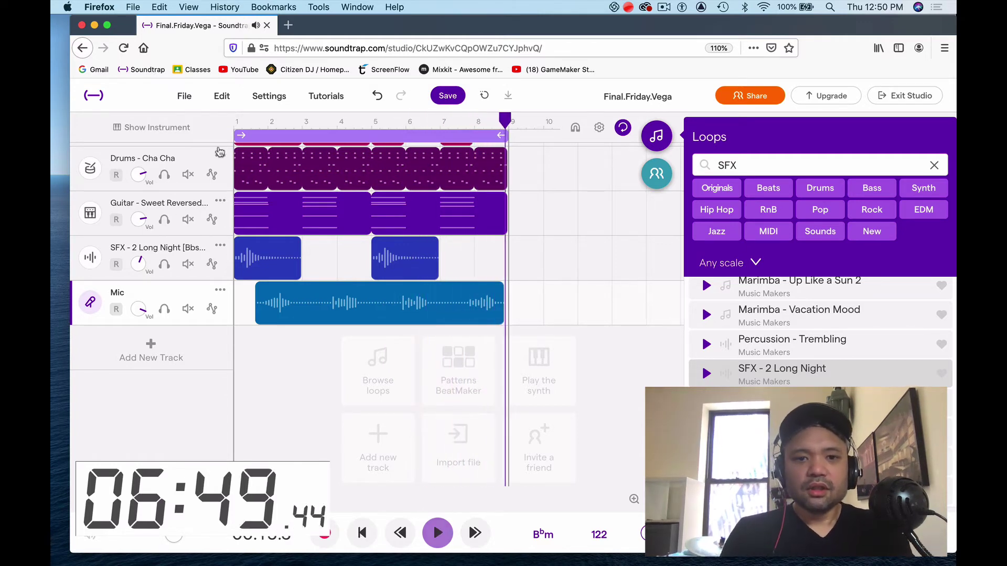
scroll(385, 230, "up", 2)
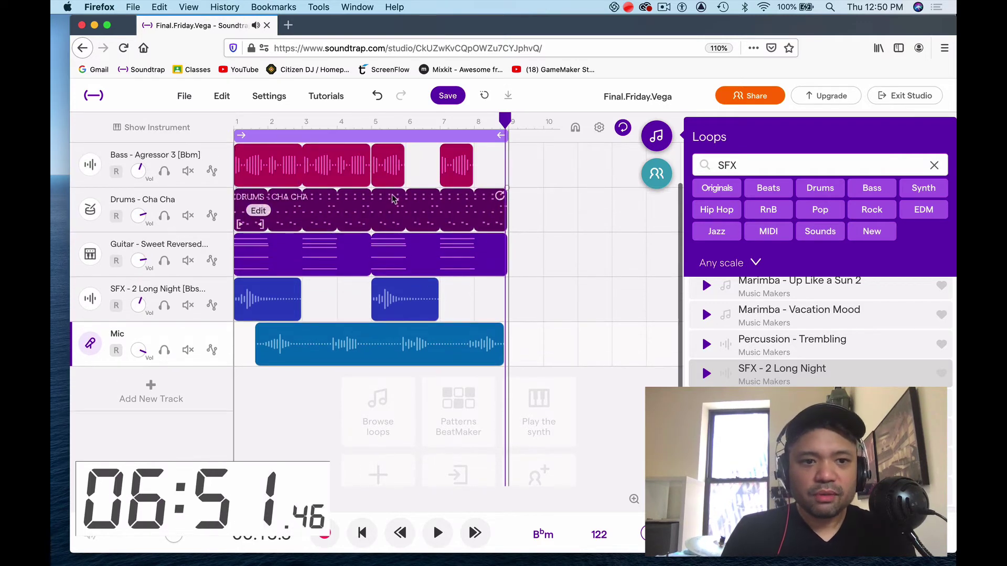
Add Volume automation to the Drums - Cha Cha track and raise its level between two points just before bar 6
left_click(404, 122)
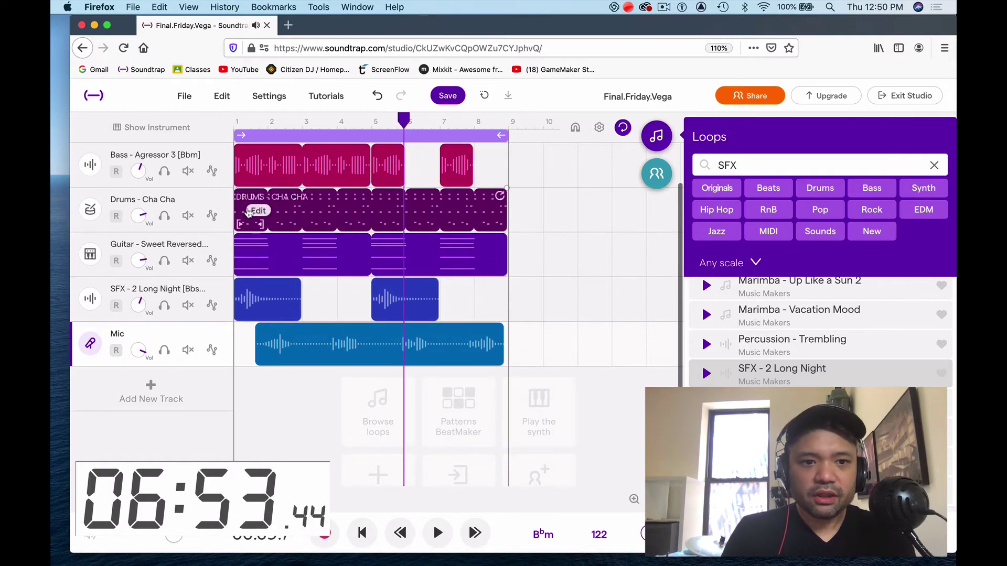
left_click(212, 217)
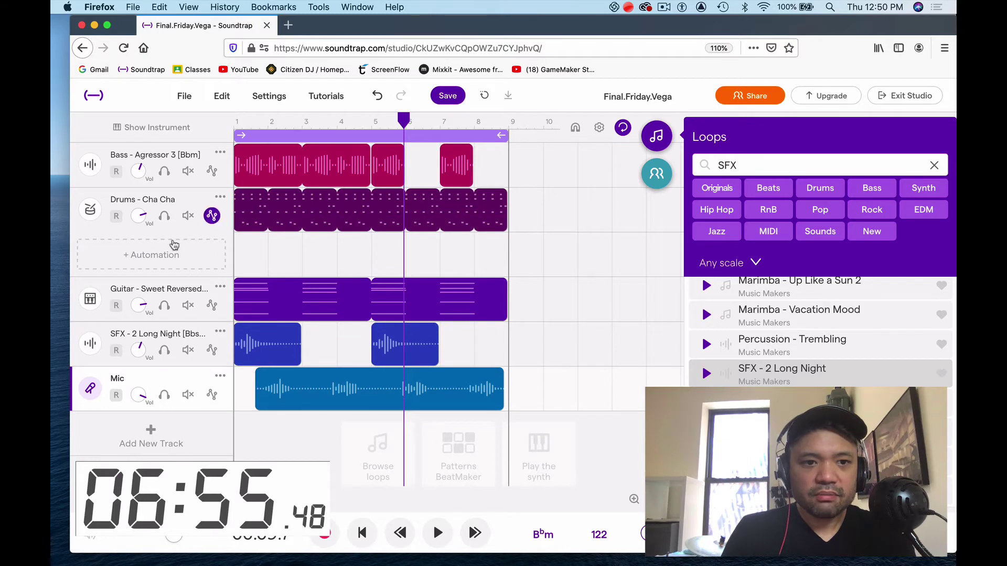
left_click(151, 260)
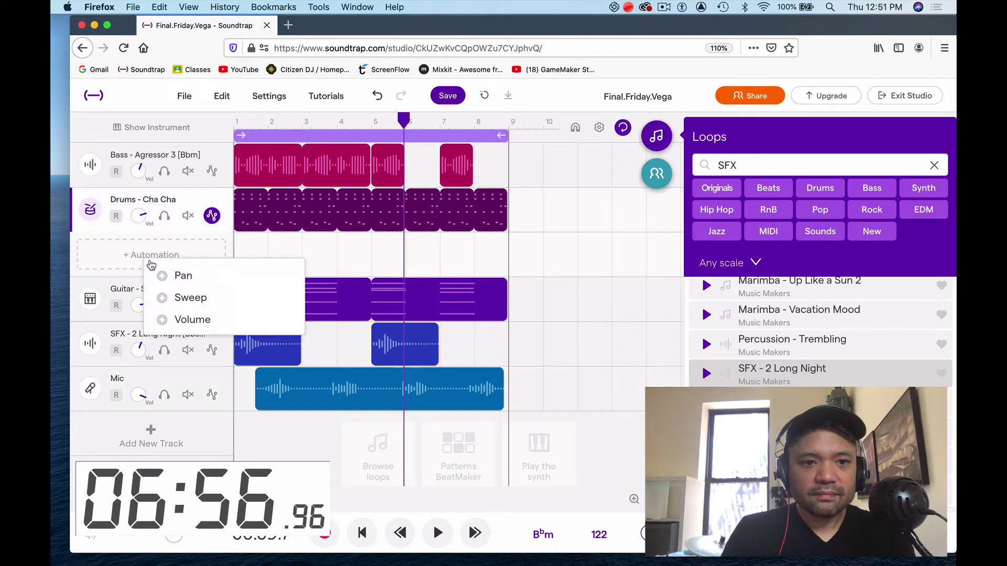
left_click(171, 321)
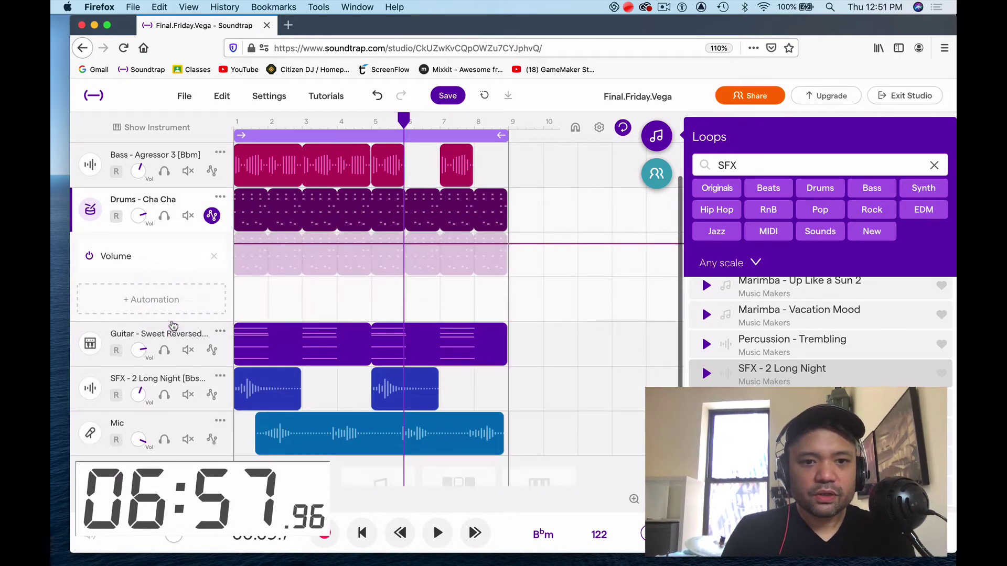
left_click(396, 244)
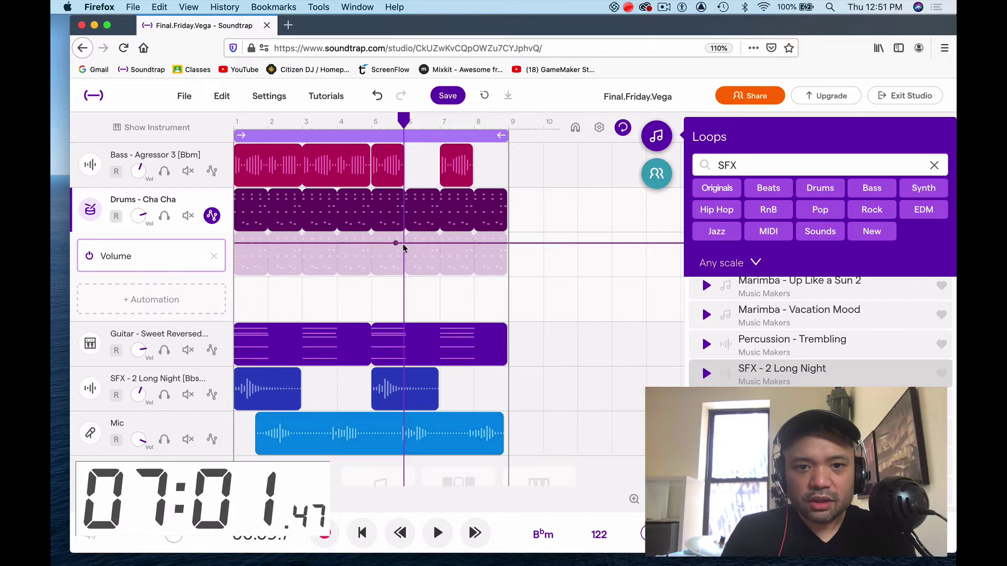
left_click_drag(404, 247, 404, 232)
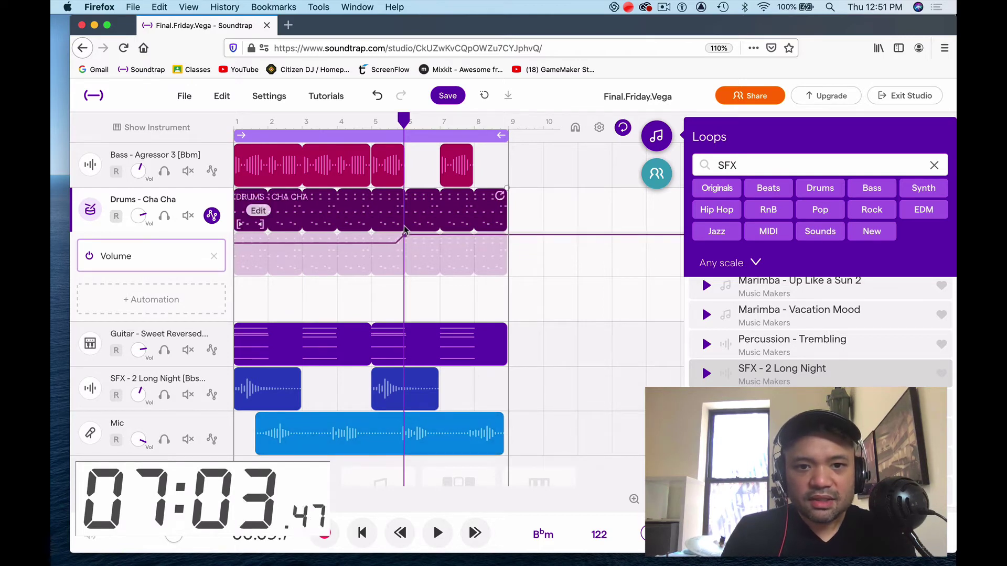
Play the song from just before the automation rise and raise the Drums - Cha Cha track's volume
left_click(396, 120)
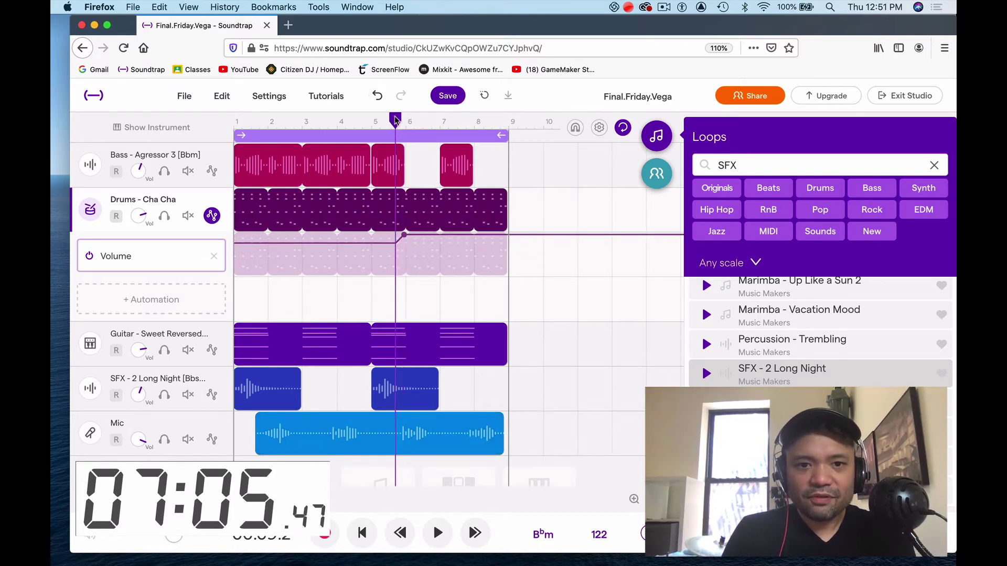
key("space")
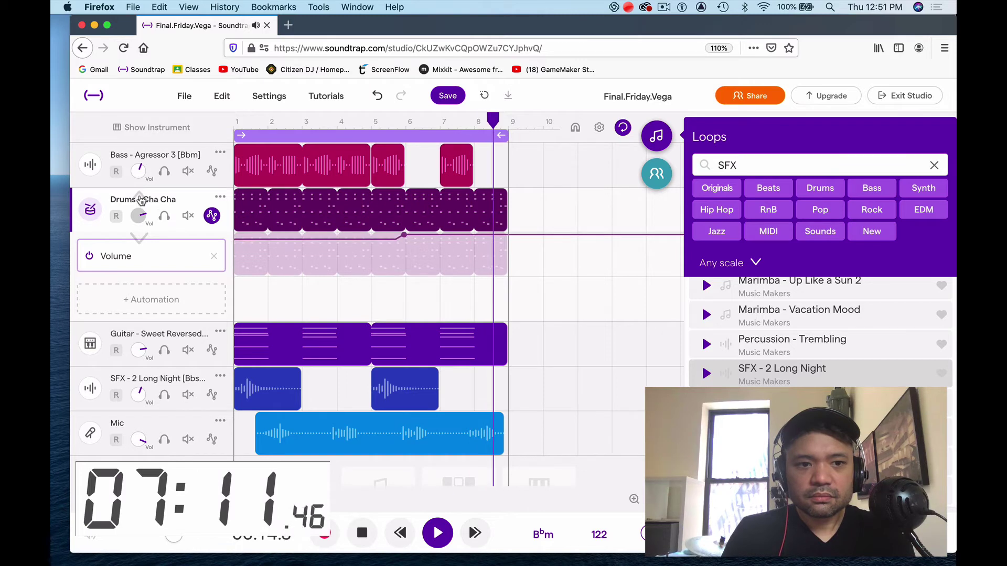
left_click_drag(139, 210, 140, 193)
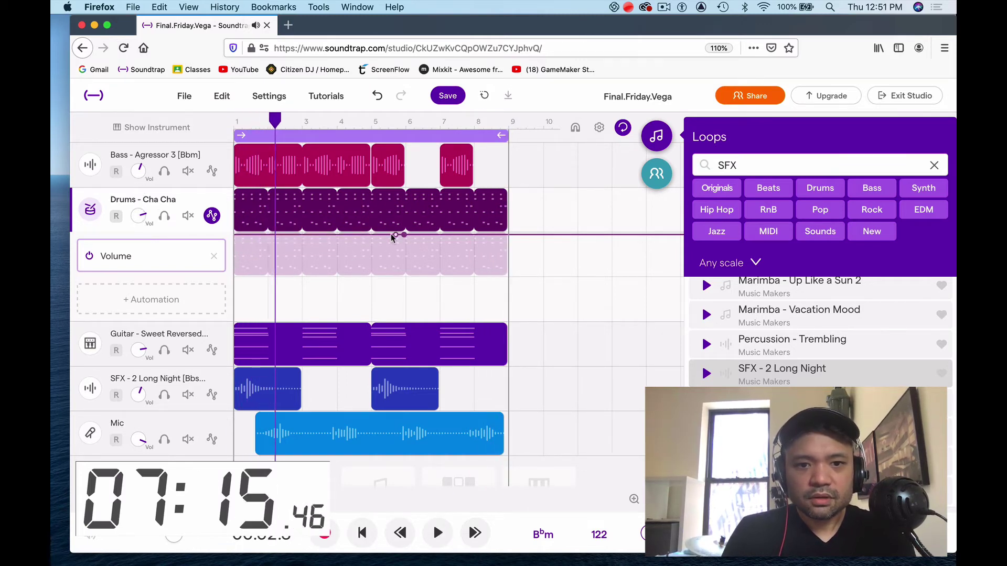
Lower the first drum volume automation point slightly below the second, listen from there, and hide the automation lane
left_click_drag(395, 245, 395, 239)
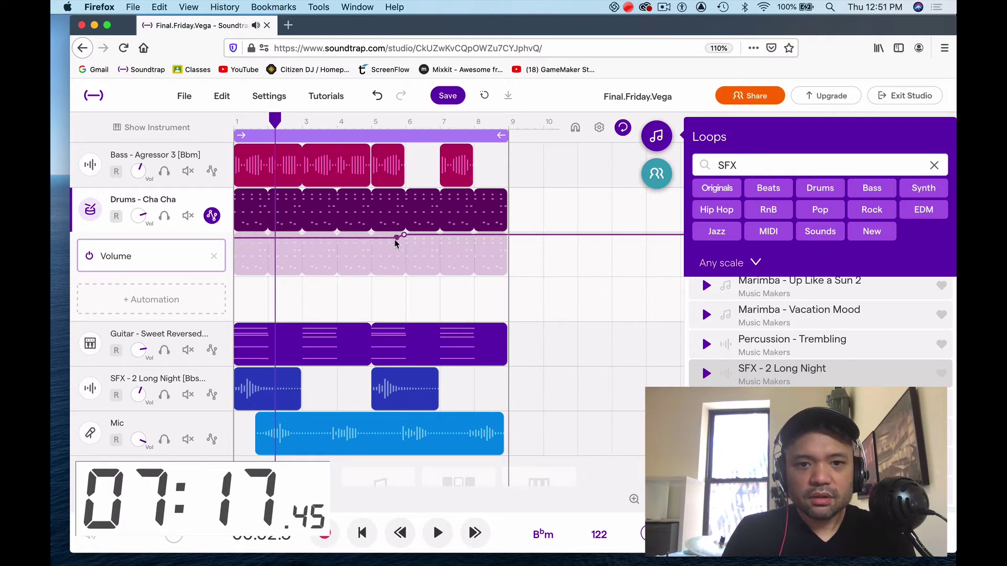
left_click(397, 125)
key("space")
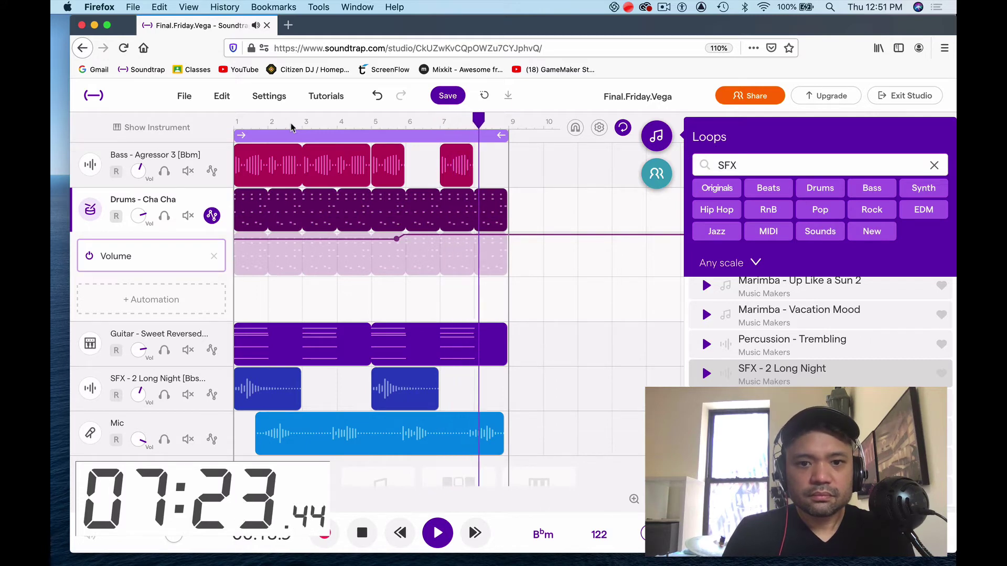
left_click(212, 215)
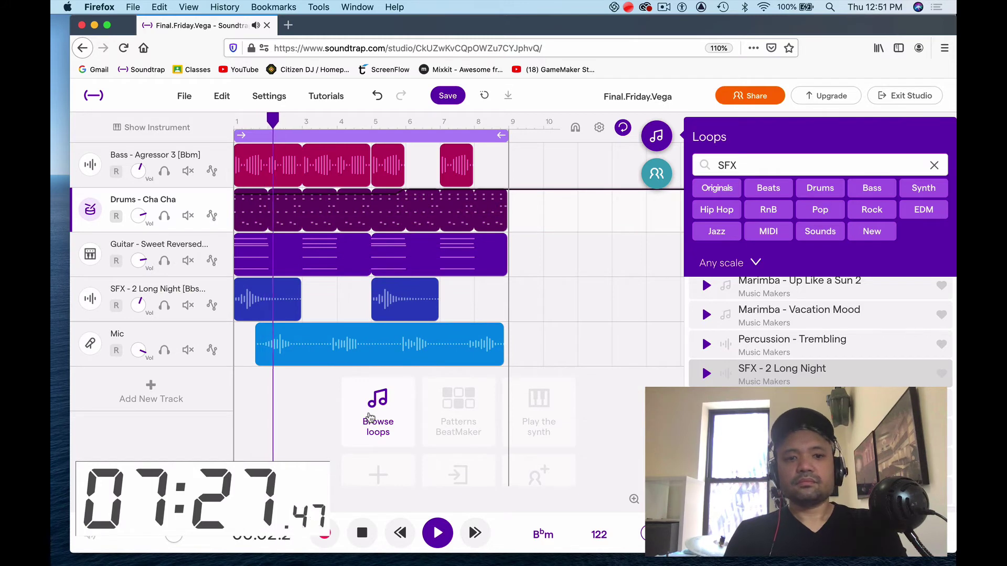
key("space")
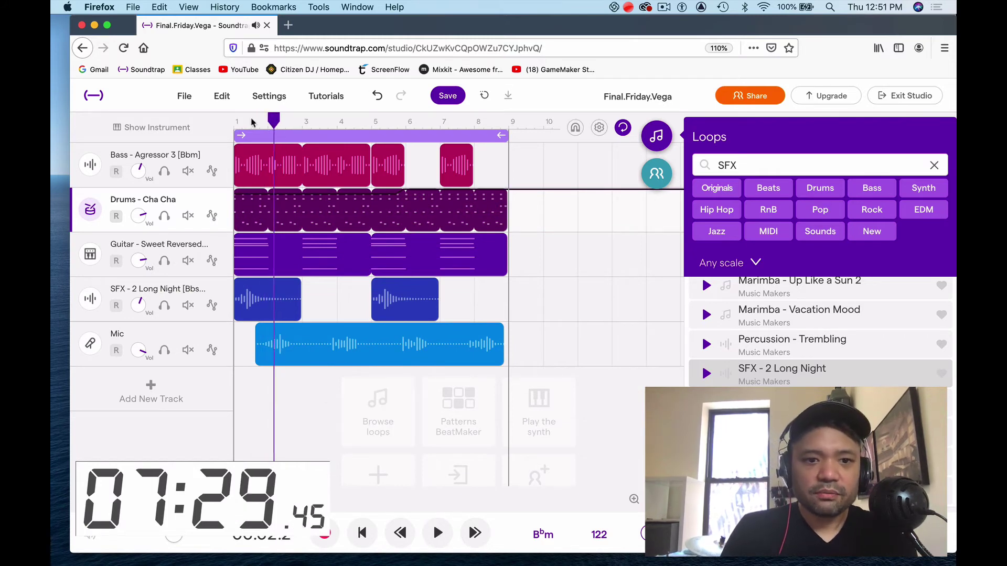
Return to the start of the song and add a second voice track with the Lo-Fi Rap preset
left_click(252, 122)
left_click(156, 397)
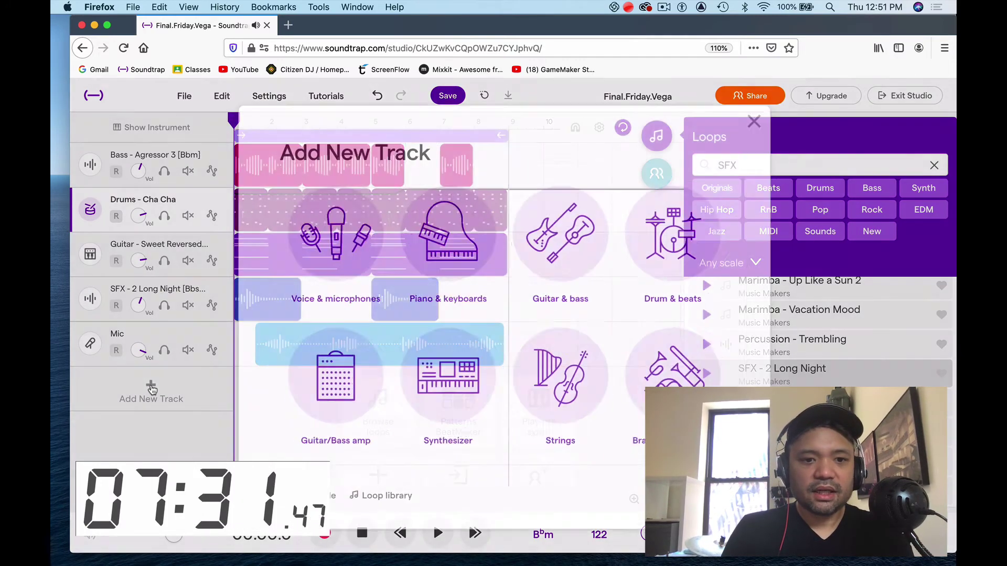
left_click(356, 244)
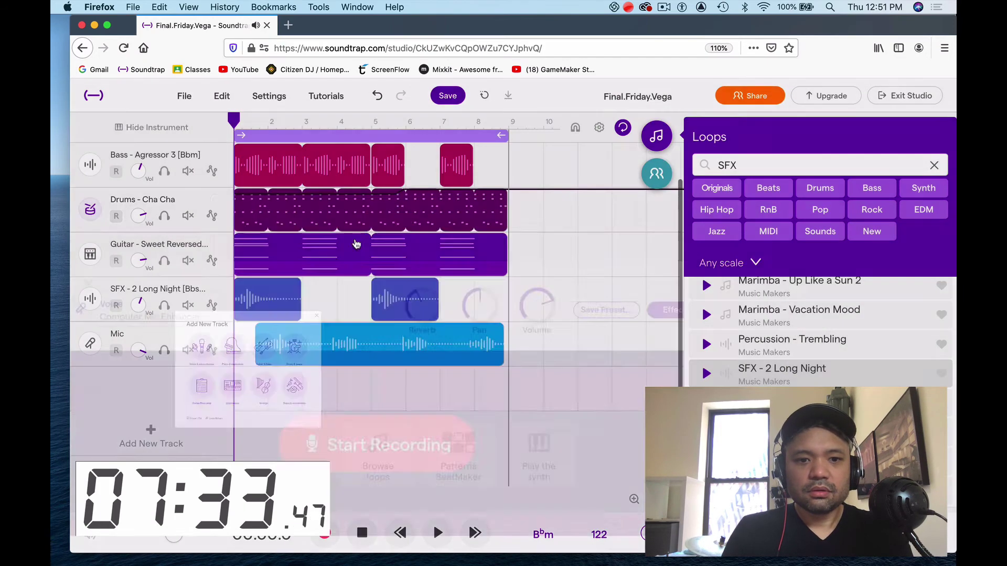
left_click(211, 257)
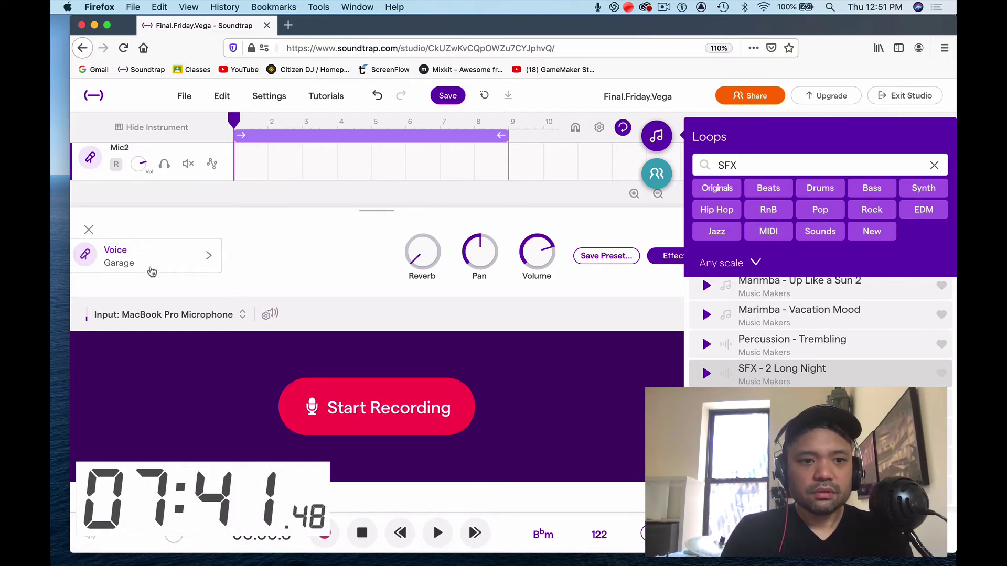
left_click(210, 257)
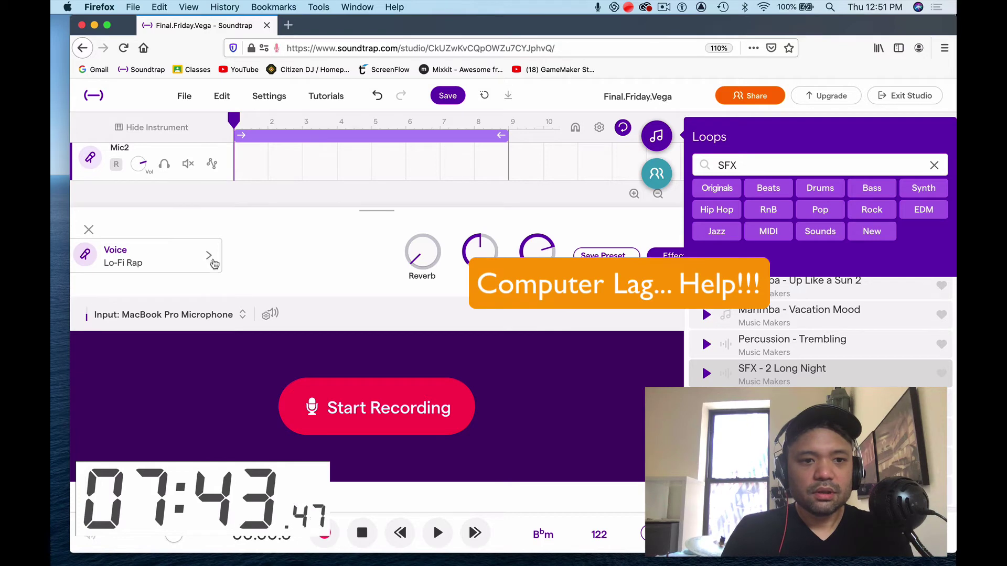
Record a voice take on the Mic2 track from bar 1 to the end of bar 8 and close the recording view
left_click(371, 411)
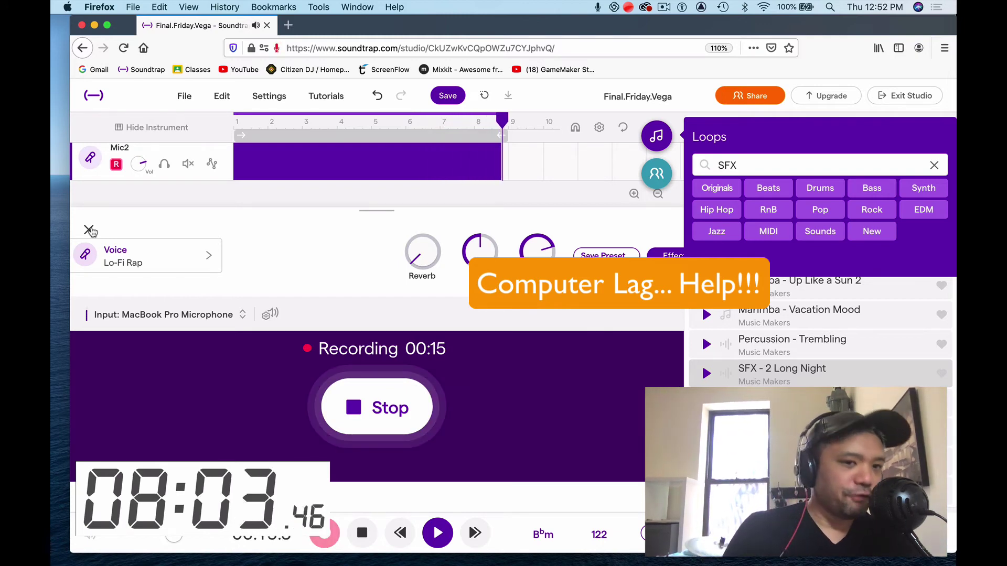
key("space")
left_click(89, 230)
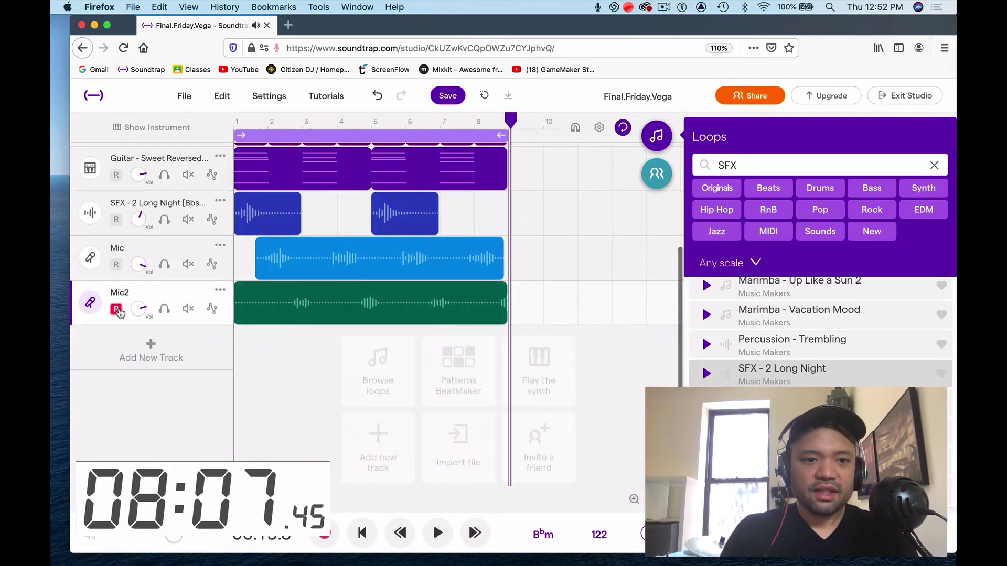
Play back the new take, trim the start of the Mic2 region by about half a bar, and move it slightly earlier
left_click(278, 167)
key("space")
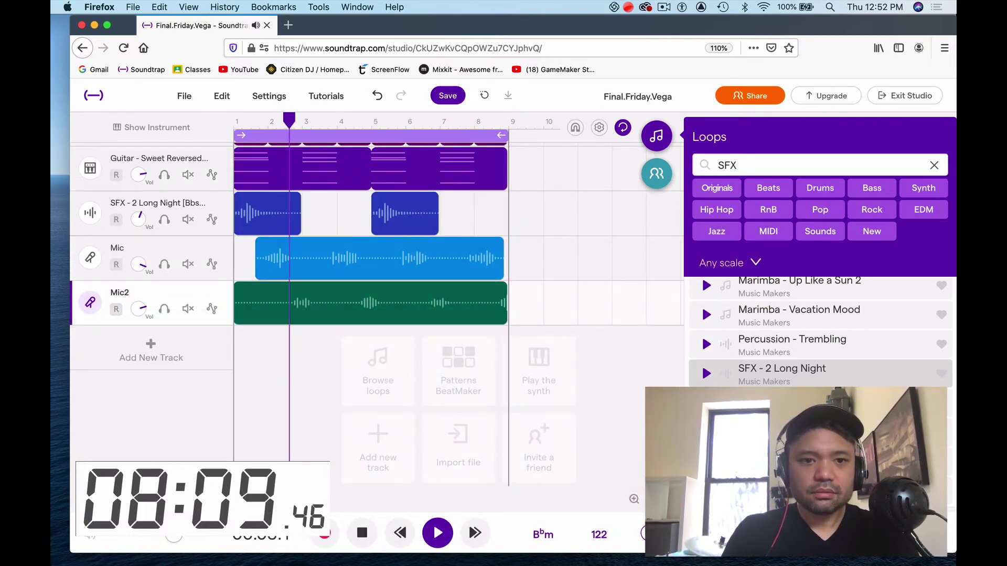
left_click(264, 122)
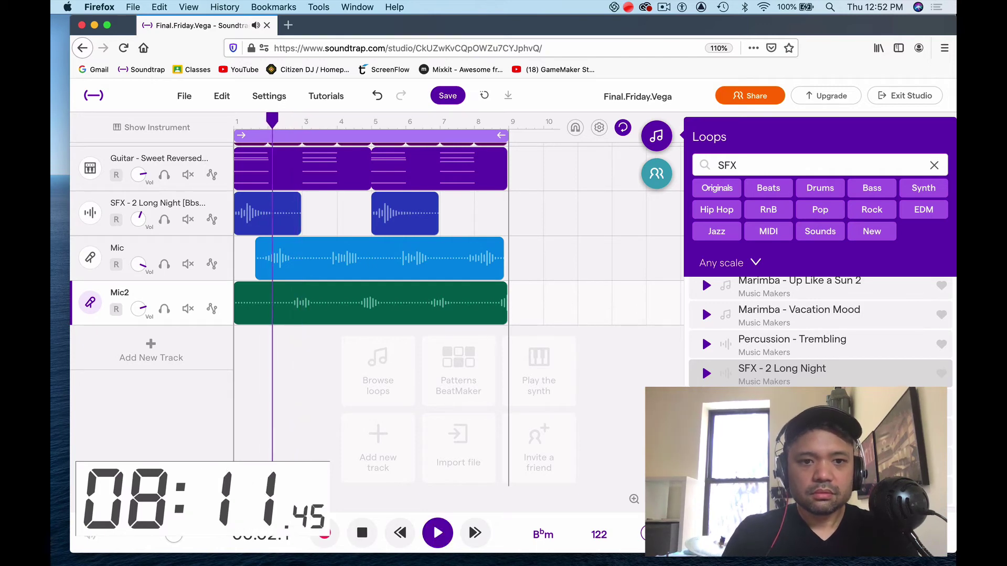
key("space")
left_click(257, 312)
left_click_drag(241, 314, 259, 316)
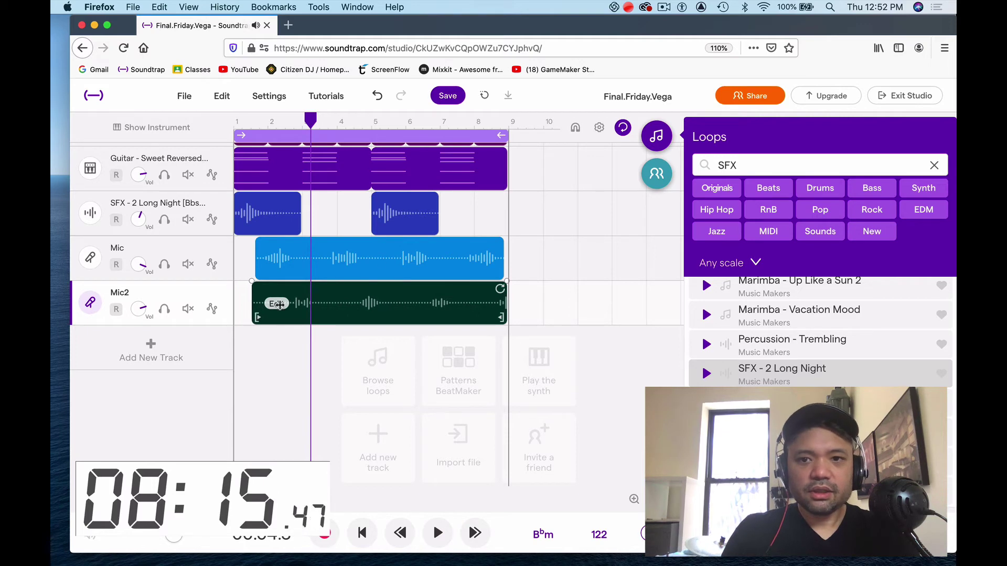
left_click_drag(425, 306, 412, 304)
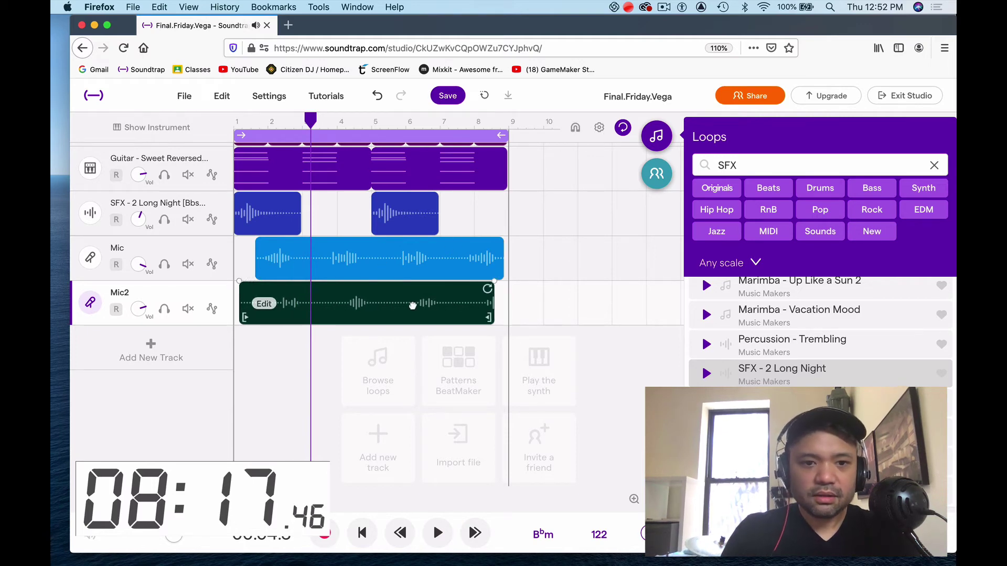
Play the song and nudge the Mic2 region later so it starts just before the Mic region
left_click(276, 121)
key("space")
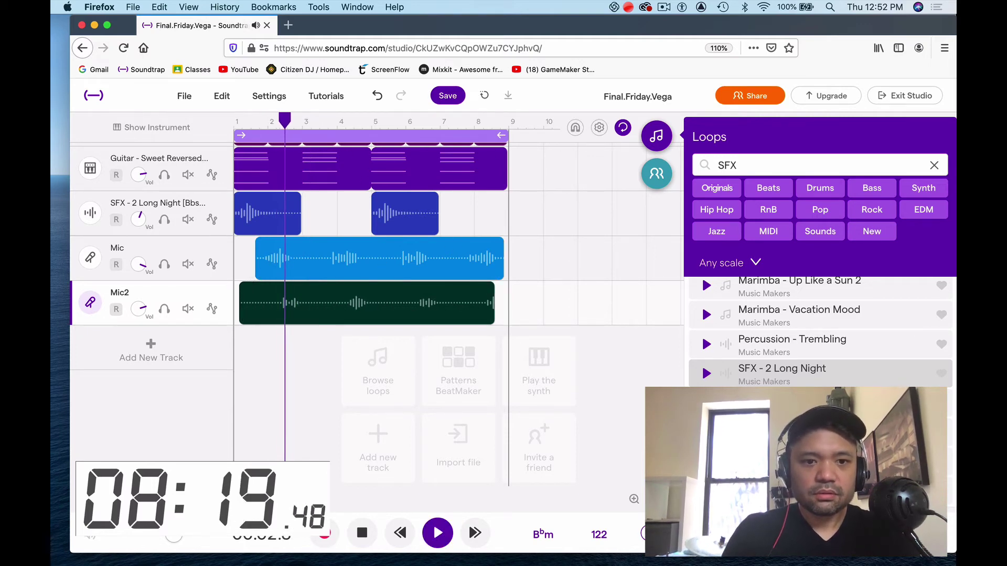
key("space")
left_click_drag(316, 312, 325, 317)
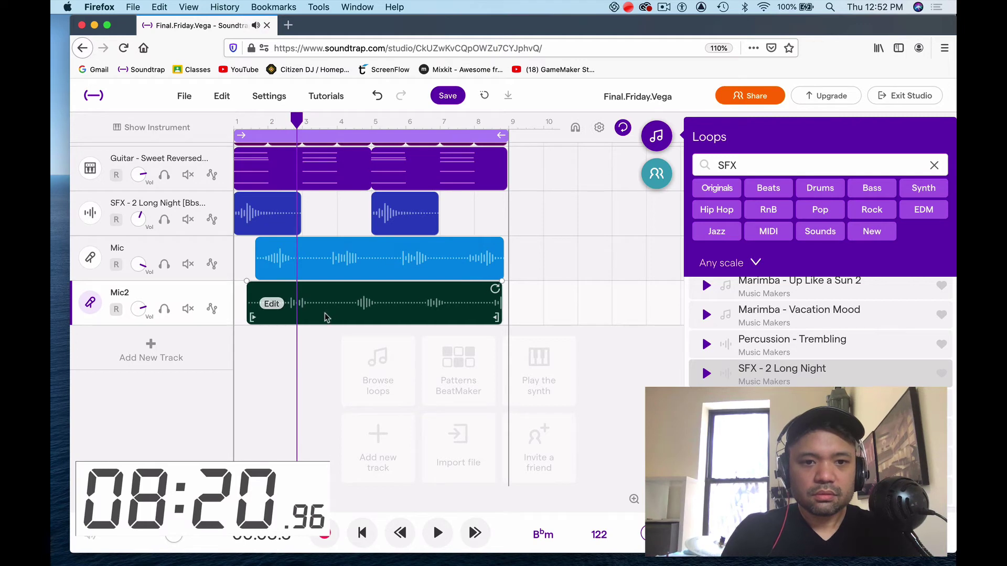
left_click(263, 120)
key("space")
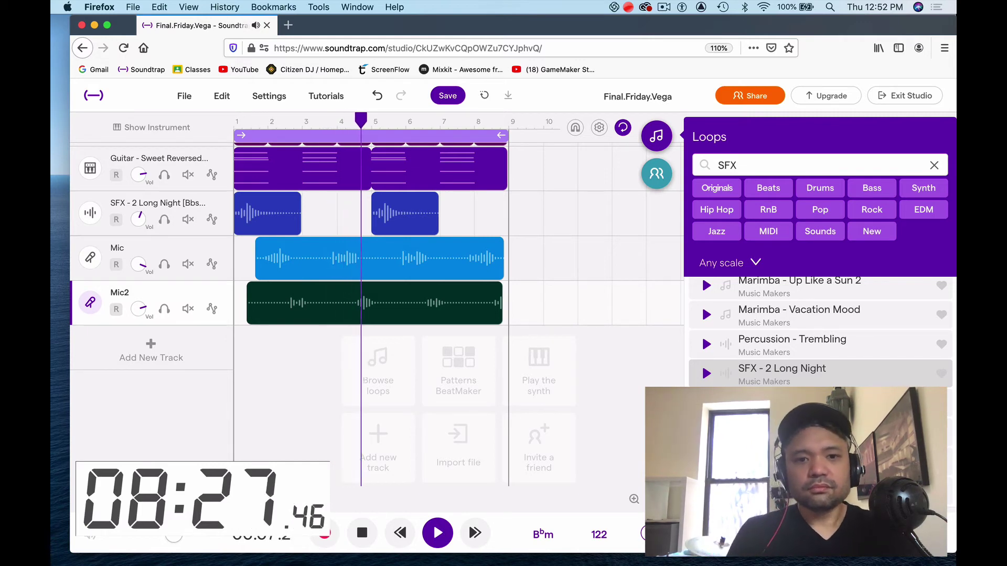
left_click(344, 304)
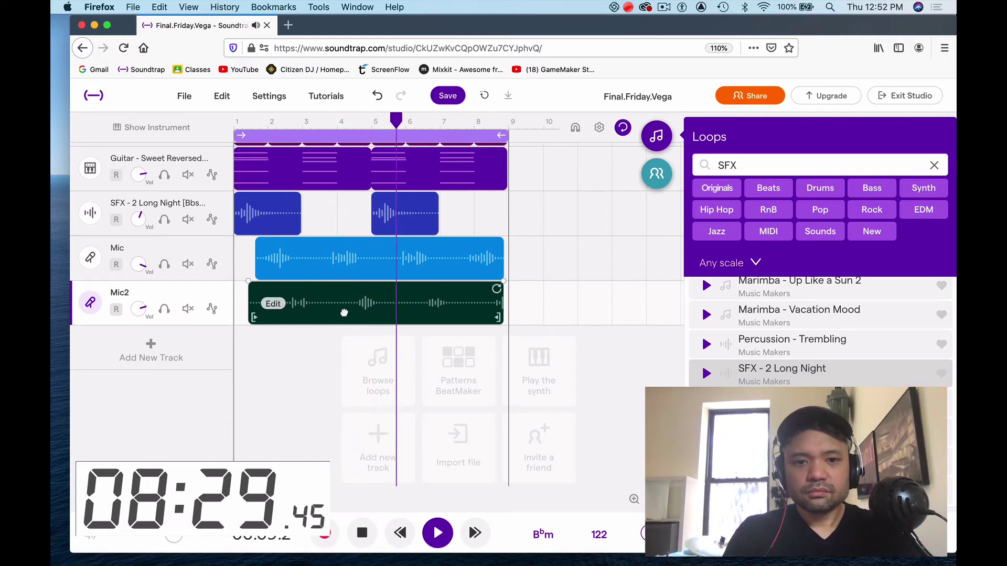
Check the Mic2 timing by playing from several positions, and turn off loop playback to hear the ending
left_click(322, 222)
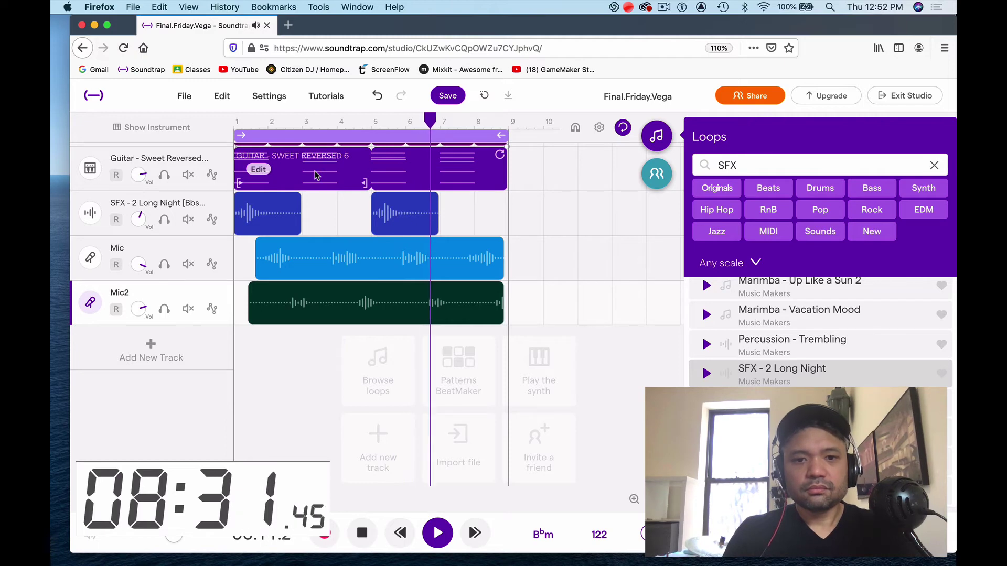
left_click(334, 121)
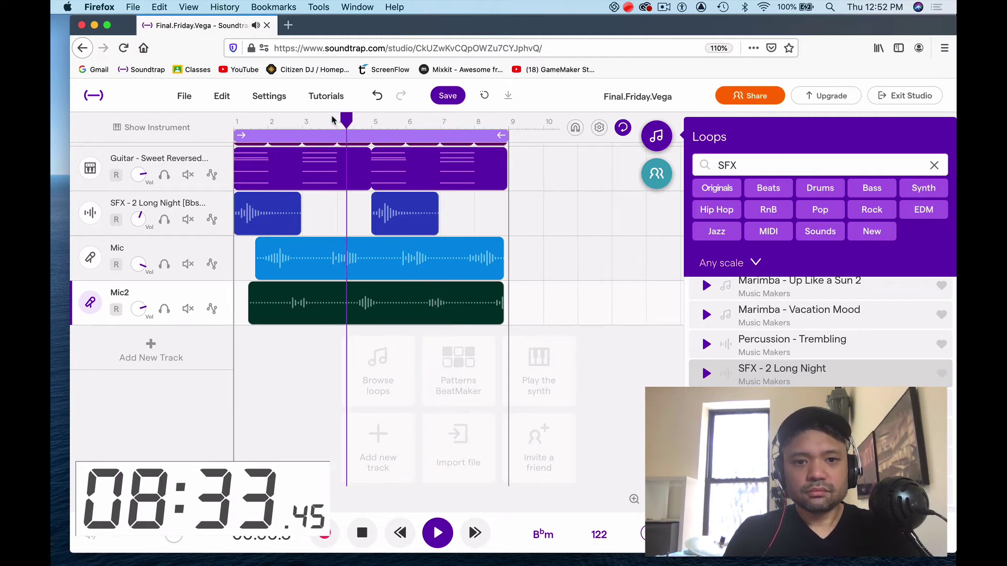
left_click(283, 121)
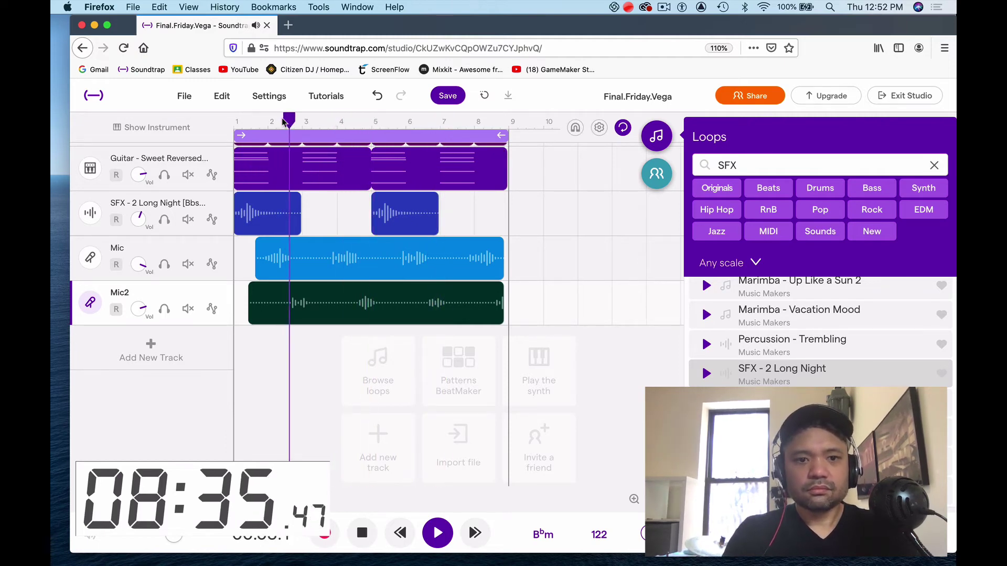
left_click(422, 135)
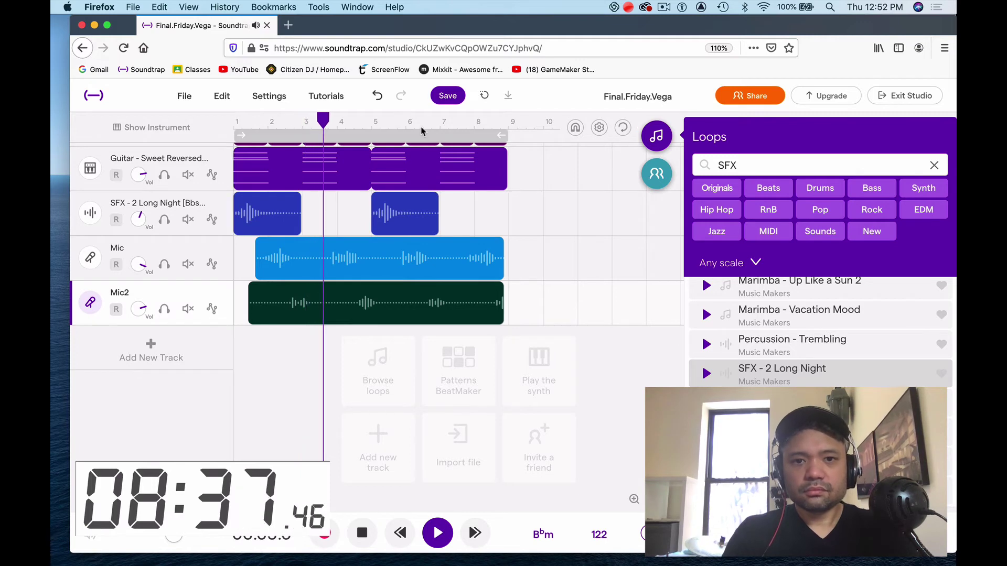
left_click(422, 124)
left_click(416, 122)
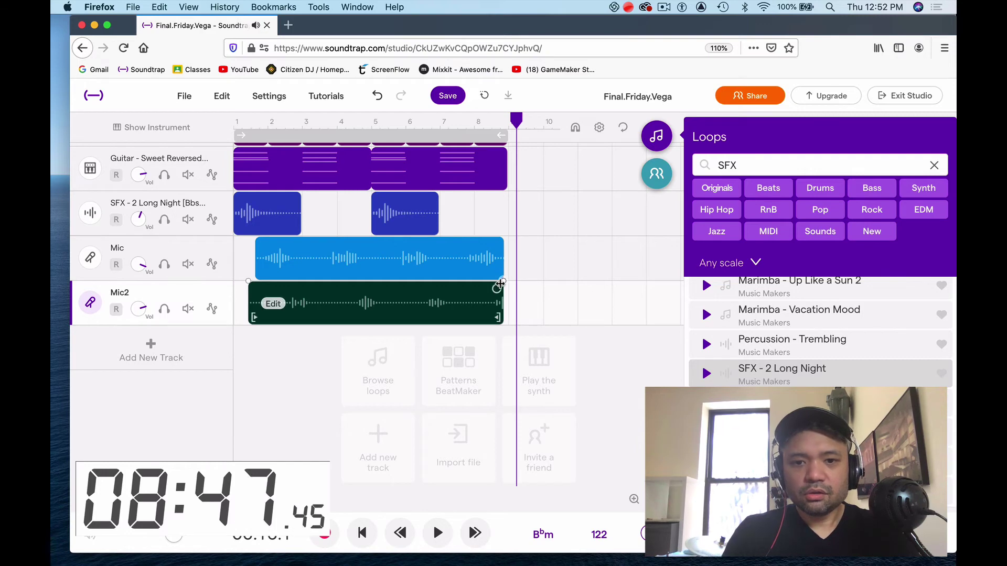
Add a short fade-out at the end of the Mic2 region and extend the Drums - Cha Cha region slightly past bar 9
scroll(493, 285, "up", 5)
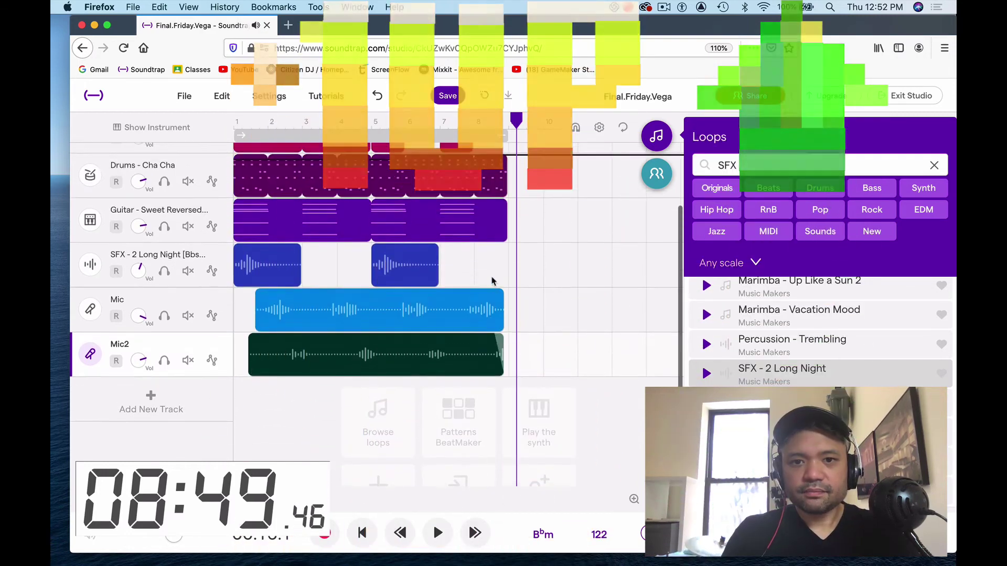
left_click_drag(496, 237, 509, 240)
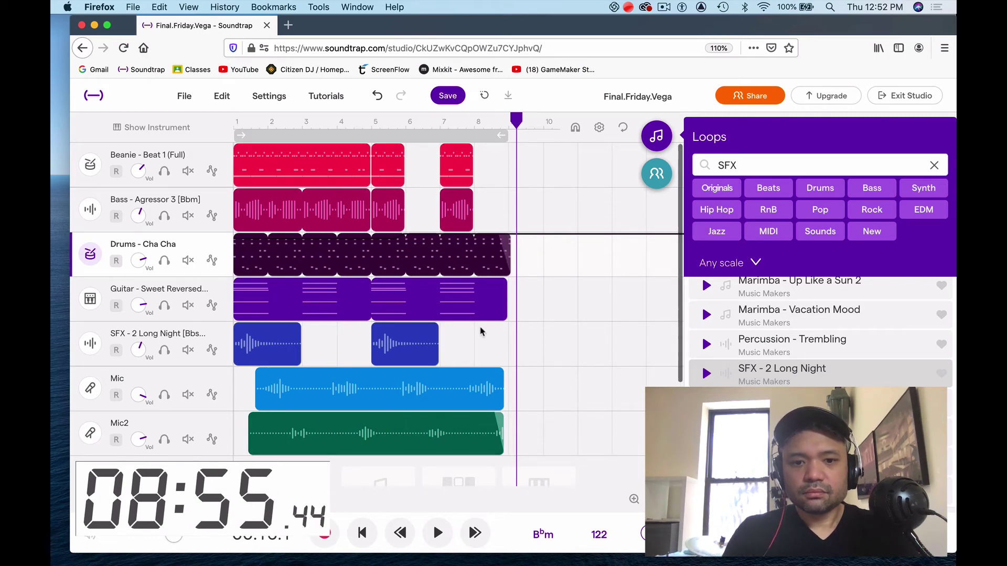
mouse_move(500, 445)
left_mouse_down()
mouse_move(438, 447)
mouse_move(489, 447)
left_mouse_up()
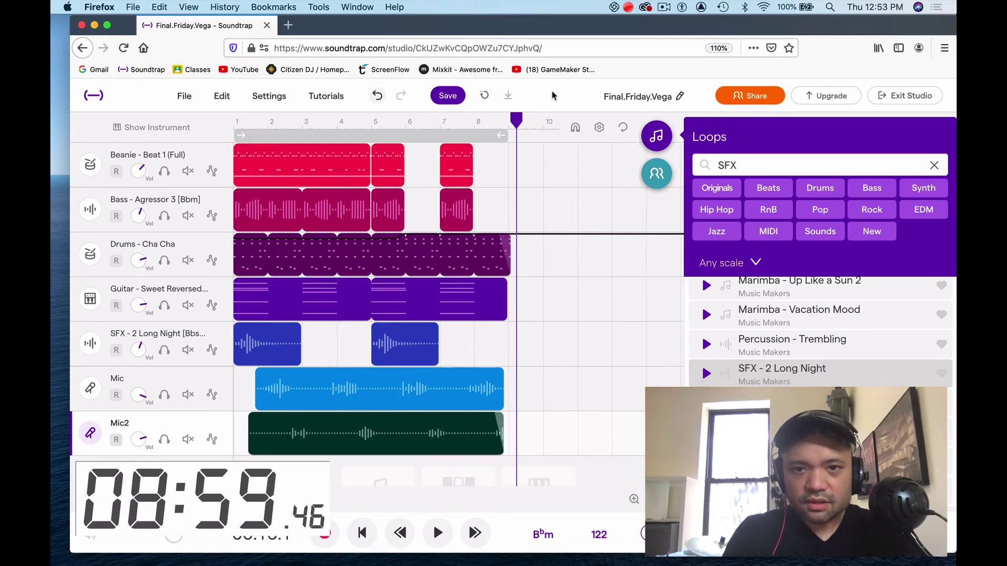
Play the ending from about bar 7.5, add a longer fade-out to the Drums - Cha Cha region, and turn loop playback back on
left_click_drag(517, 121, 455, 121)
key("space")
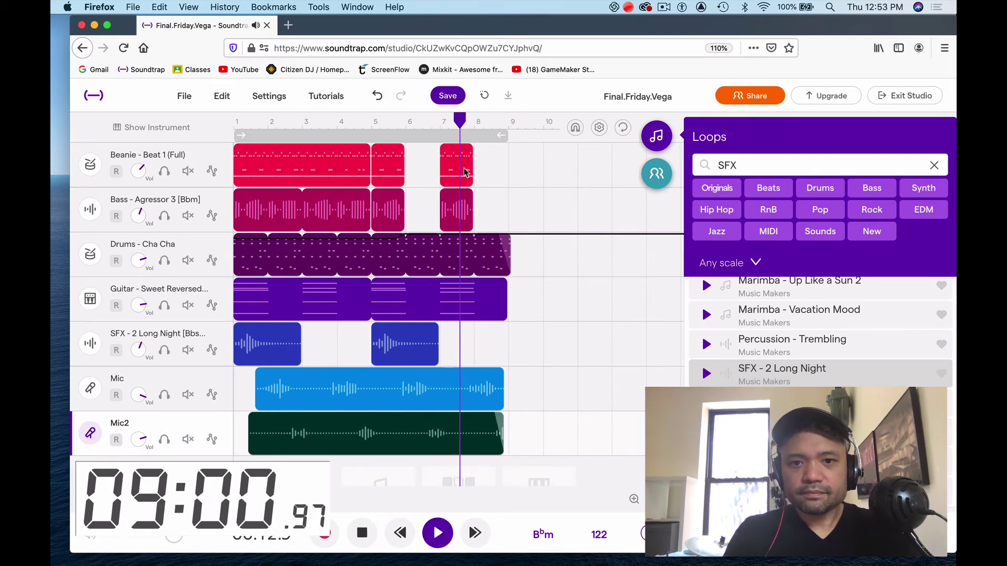
left_click(498, 232)
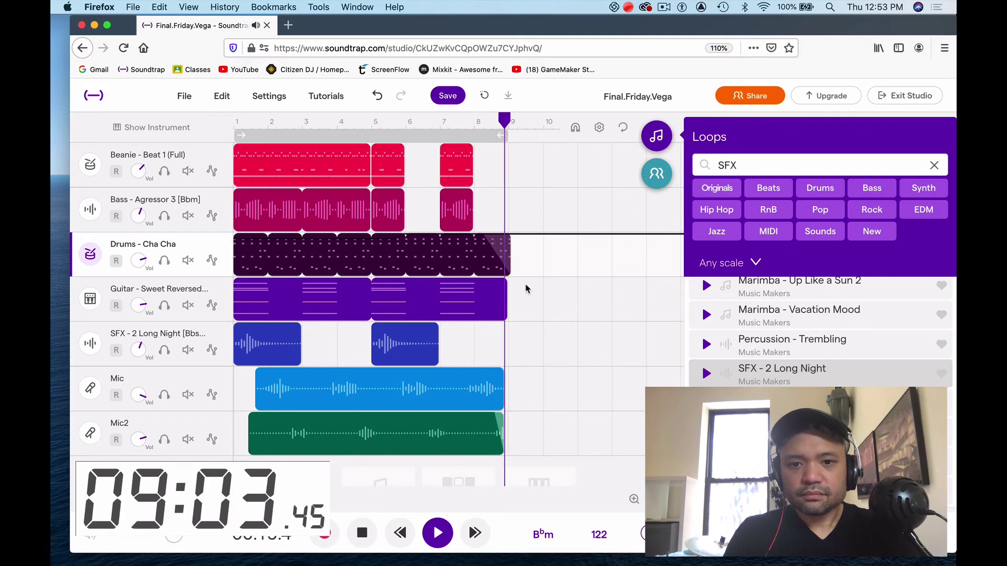
key("space")
key("l")
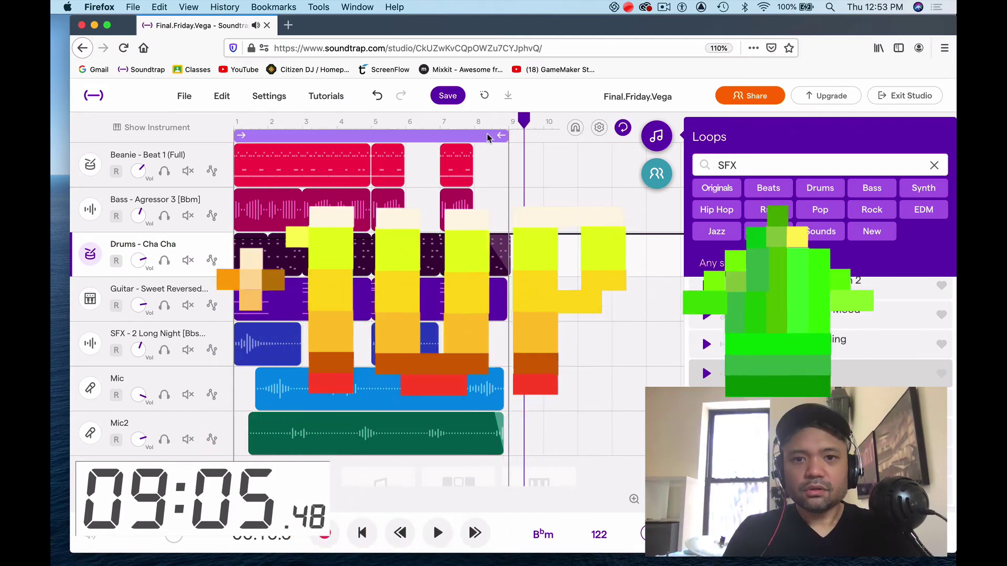
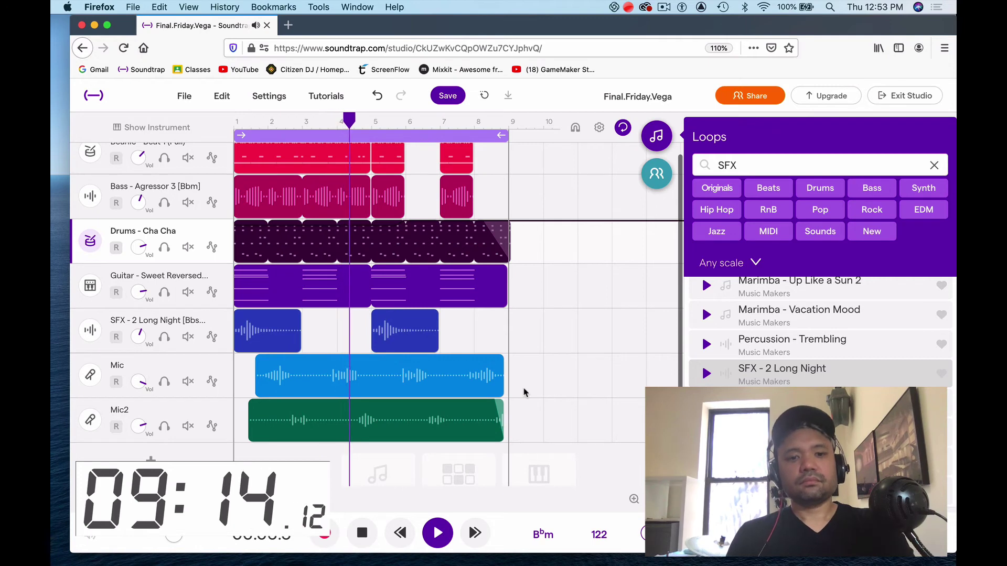
Listen to the looped song and hide the Loops library to widen the timeline
scroll(523, 393, "up", 2)
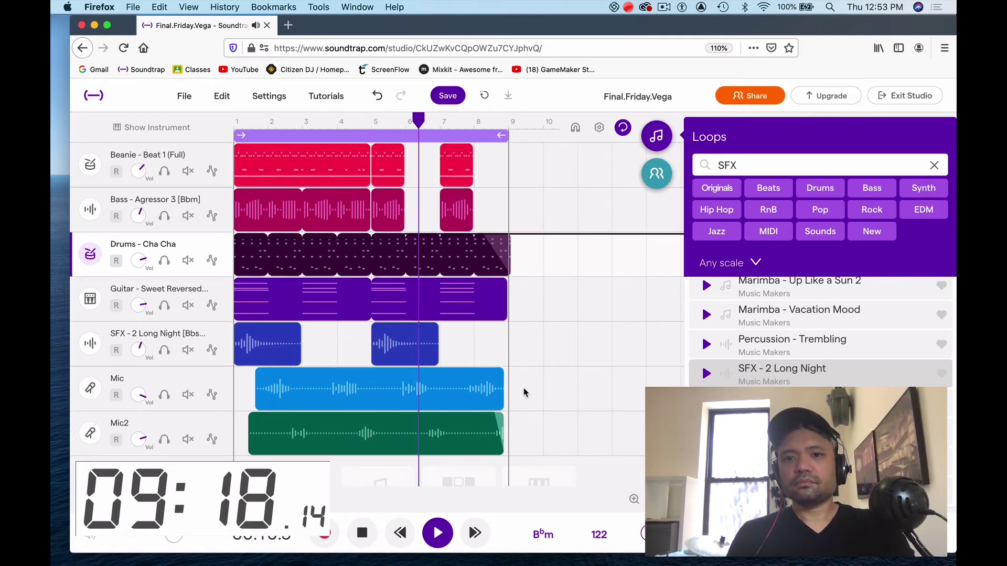
left_click(659, 173)
left_click(660, 144)
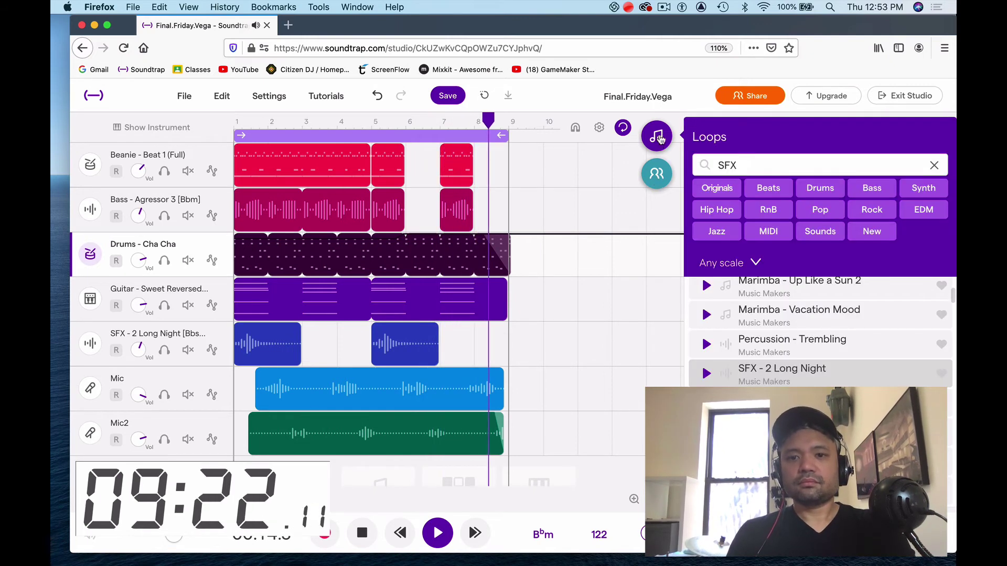
left_click(659, 138)
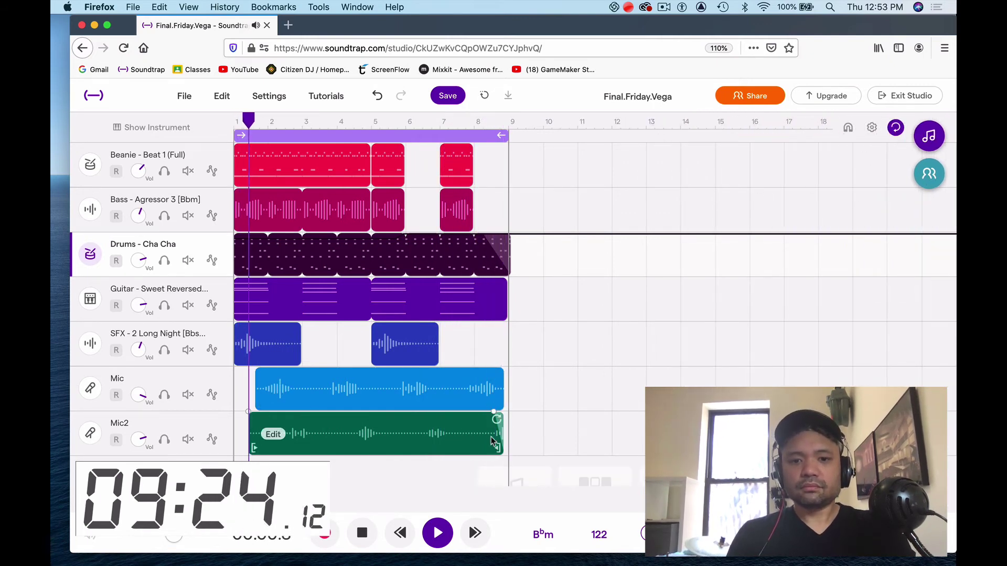
Remove the fade-out at the end of the Mic2 region and lower the SFX track's volume slightly during playback
left_click(503, 414)
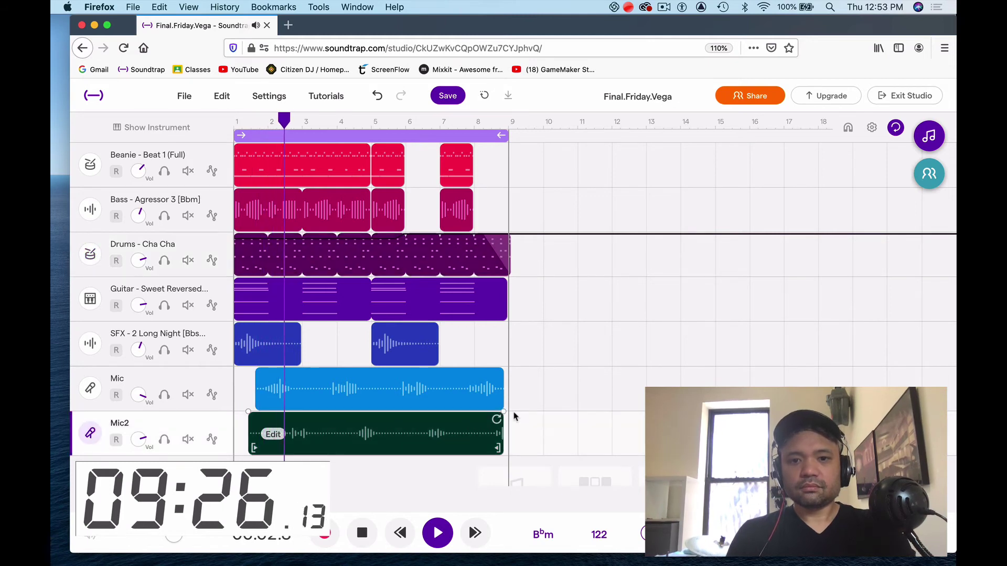
left_click(514, 417)
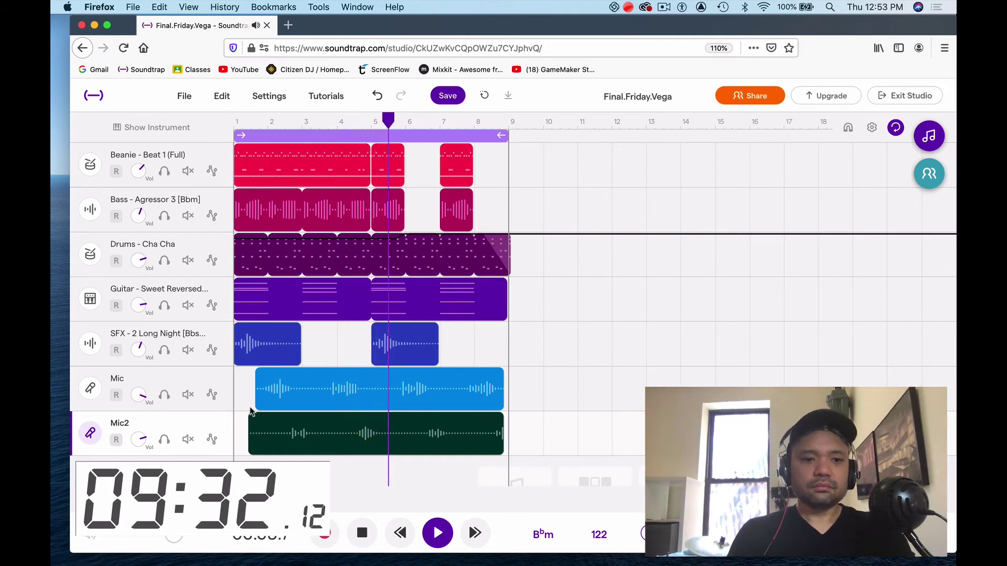
left_click_drag(138, 349, 142, 366)
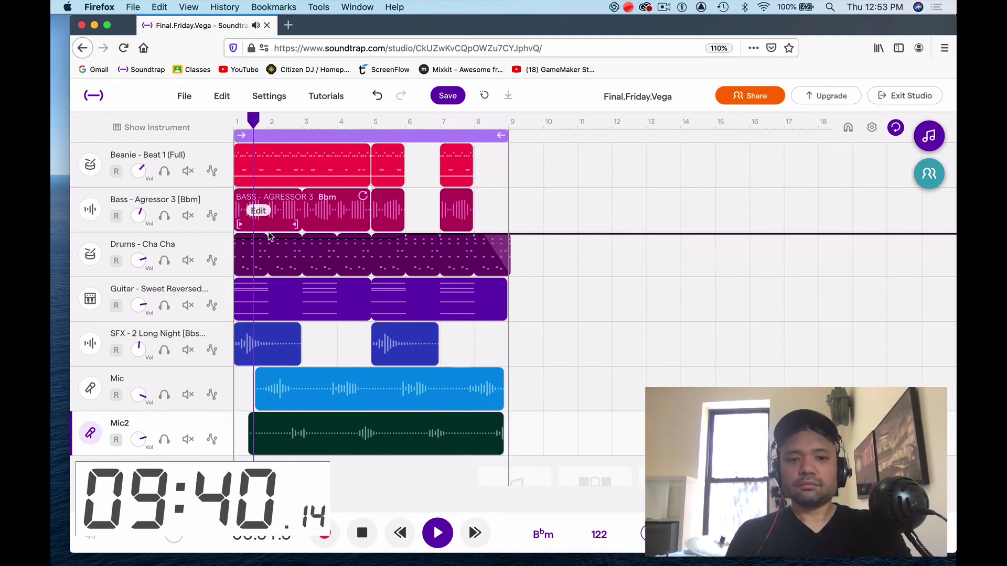
key("space")
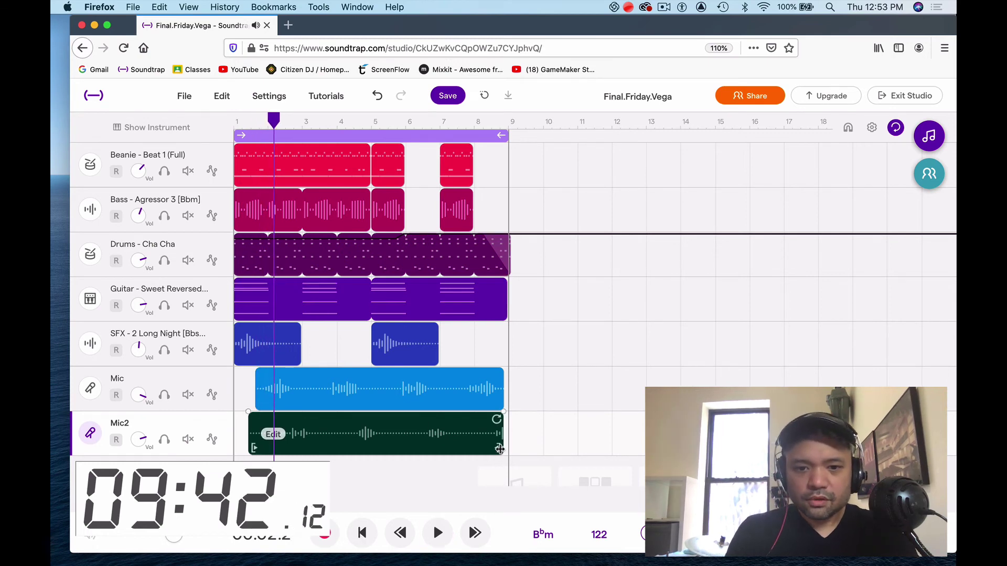
Shorten the Mic2 region from its end so it stops just before bar 5
left_click_drag(500, 450, 417, 466)
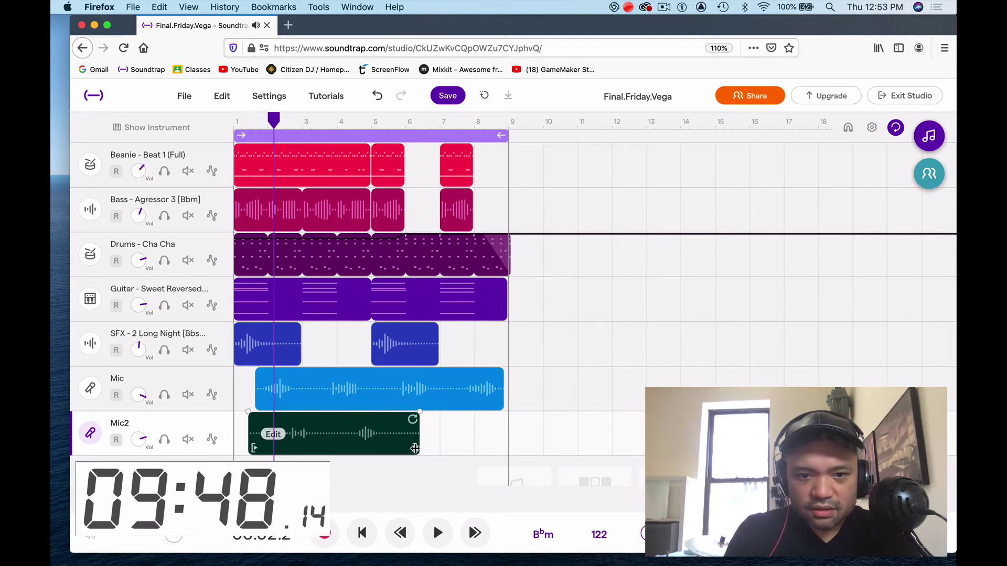
left_click_drag(374, 460, 374, 459)
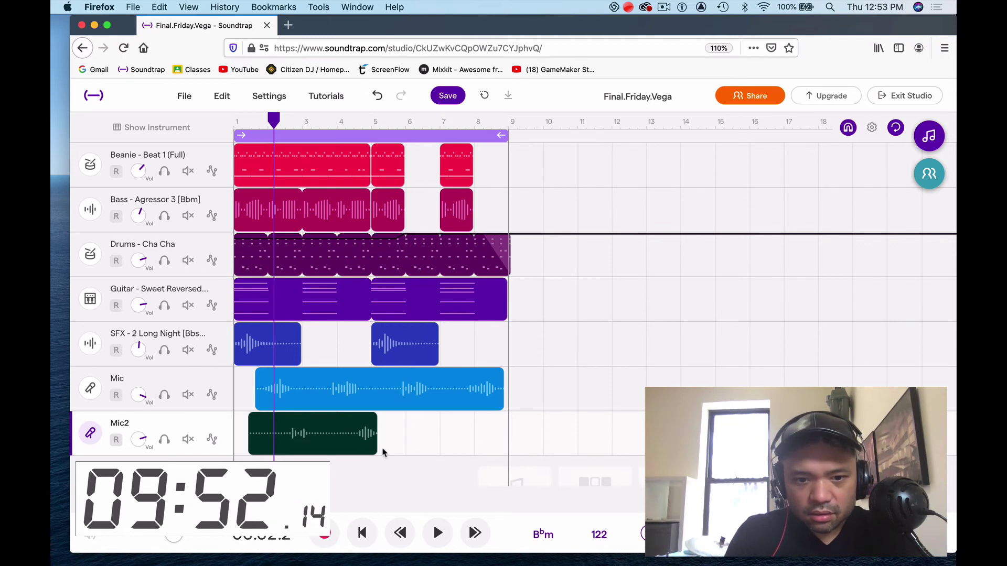
left_click_drag(380, 452, 382, 453)
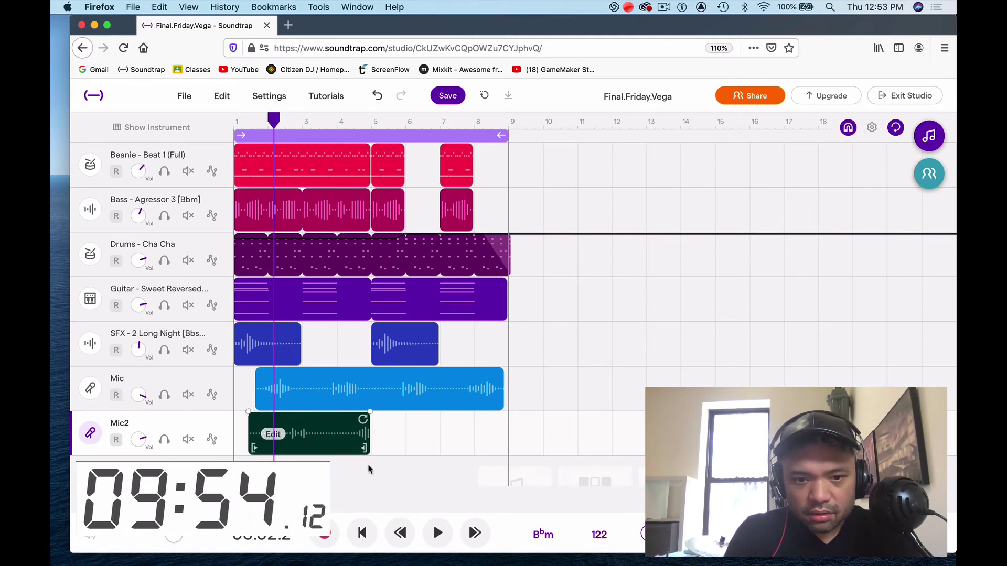
Play the shortened Mic2 region through, and paste a copy of it on the same track just after bar 5
key("space")
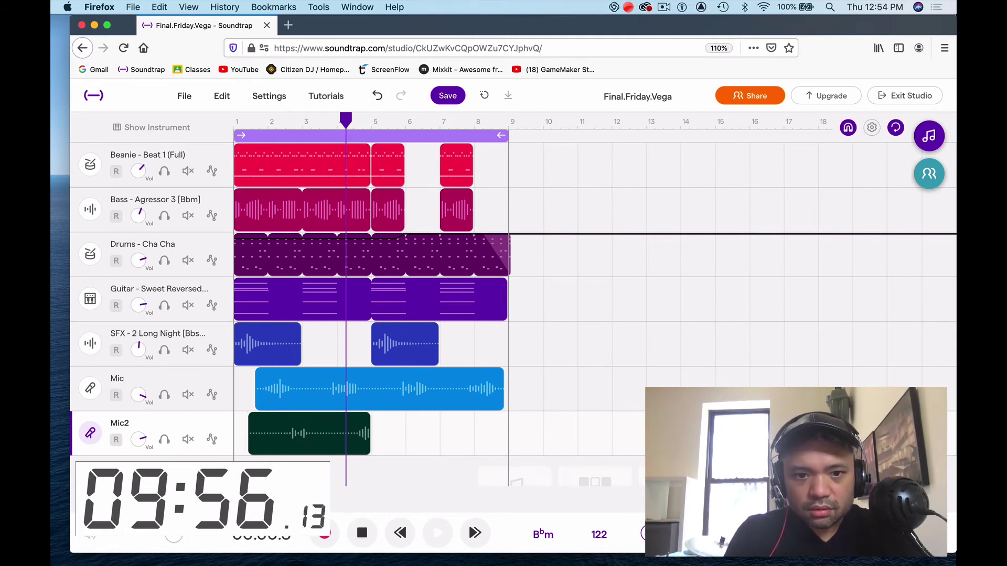
key("space")
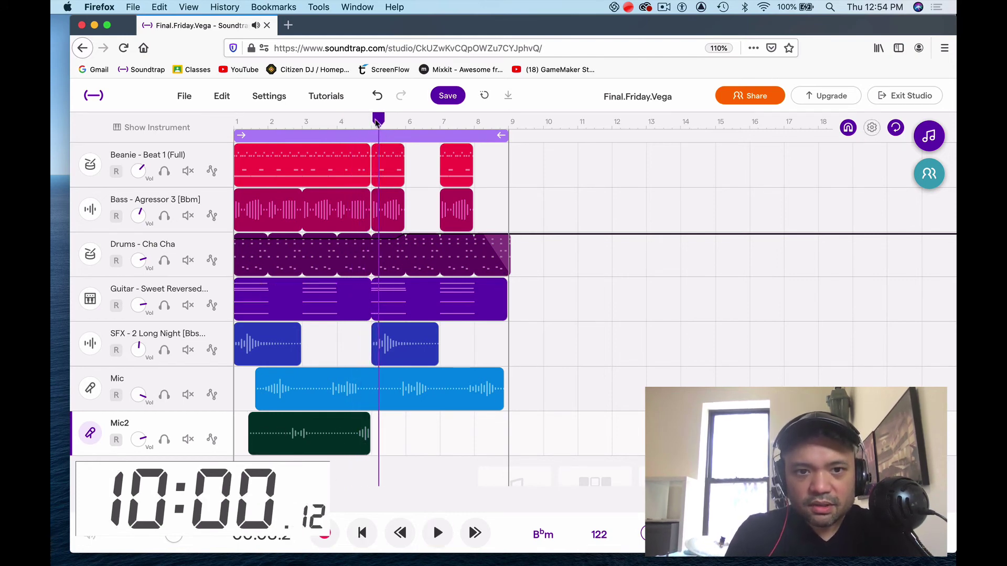
left_click_drag(377, 121, 366, 123)
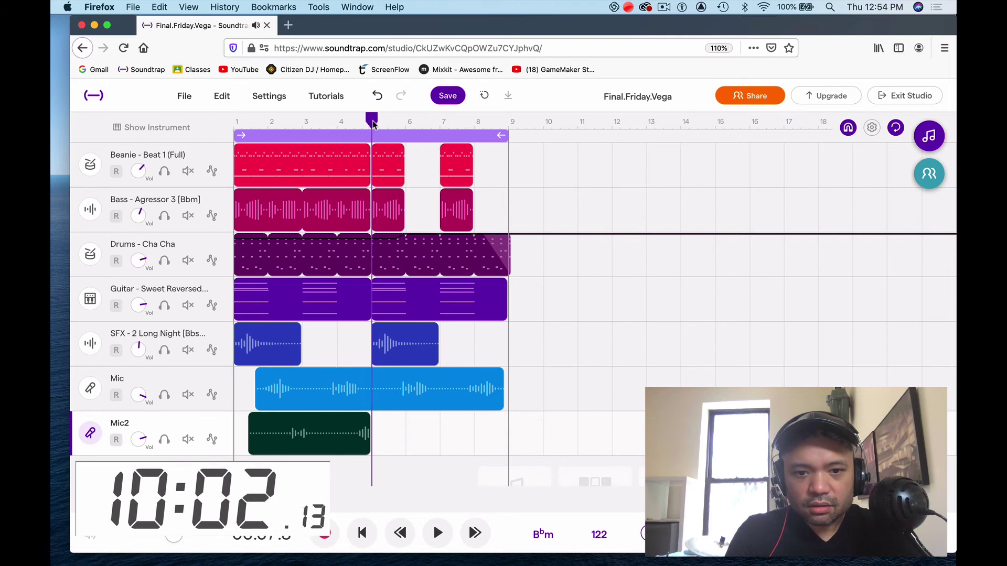
key("ctrl+v")
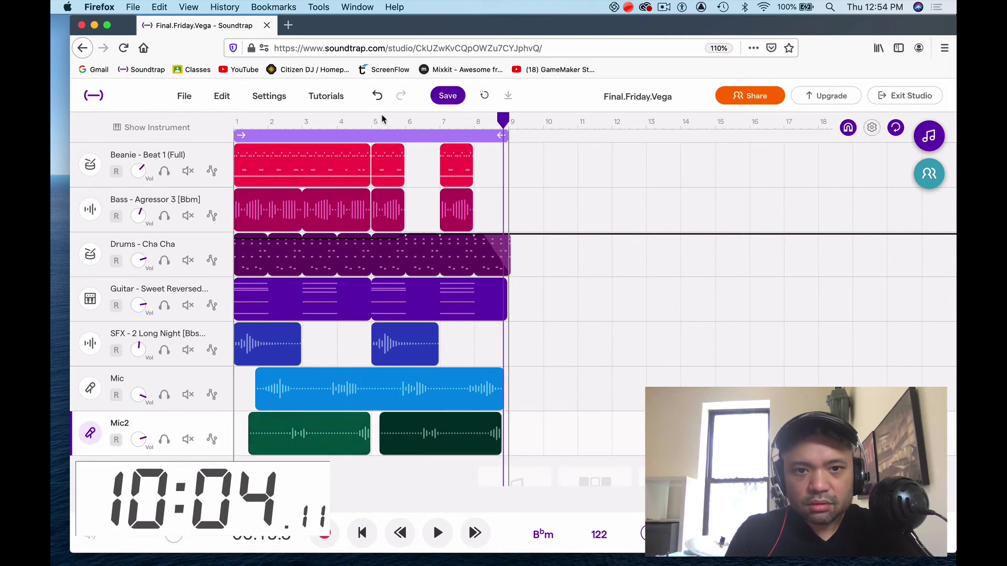
Play repeatedly from around bar 6 and nudge the copied Mic2 region slightly later until it ends just before bar 9
key("space")
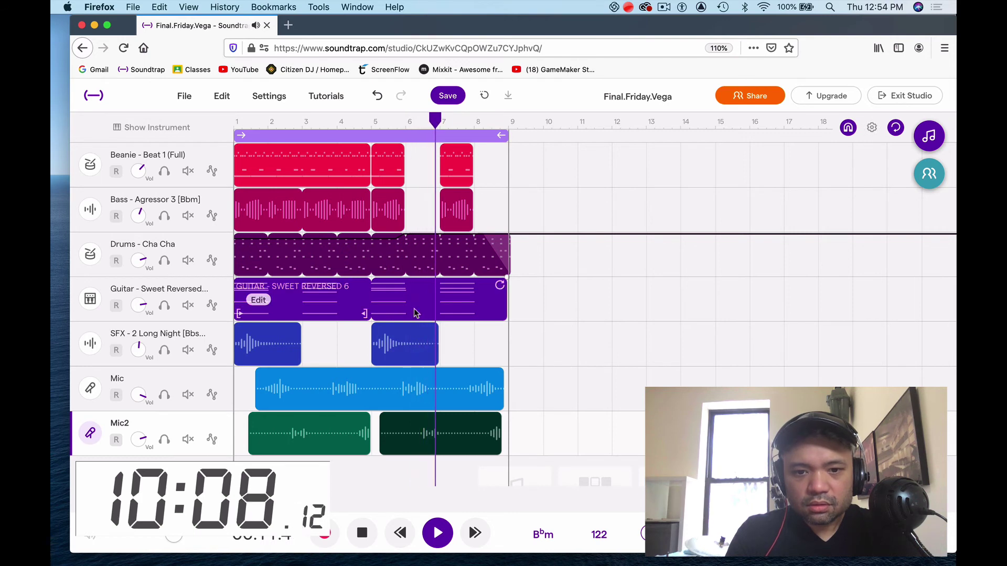
key("space")
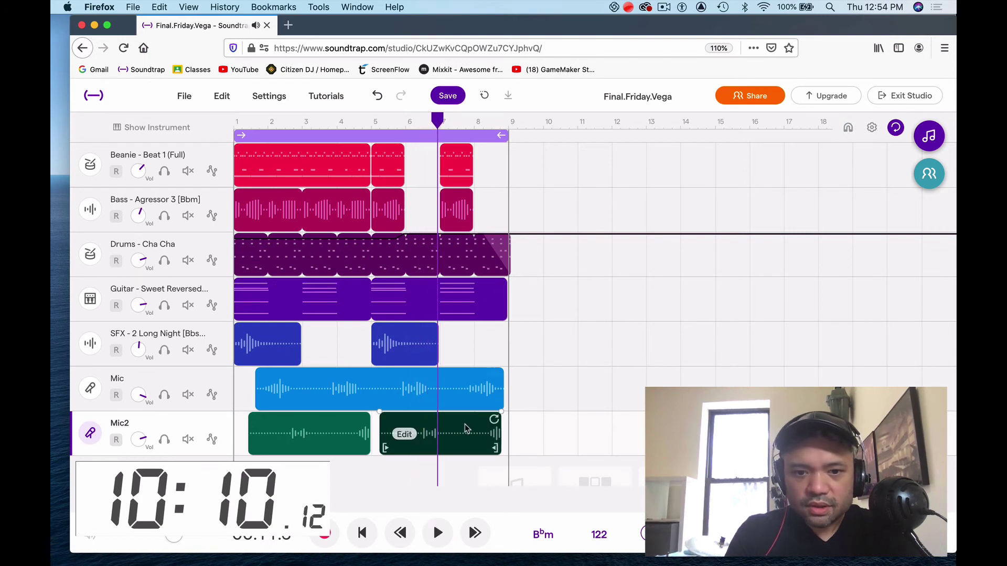
left_click(408, 117)
key("space")
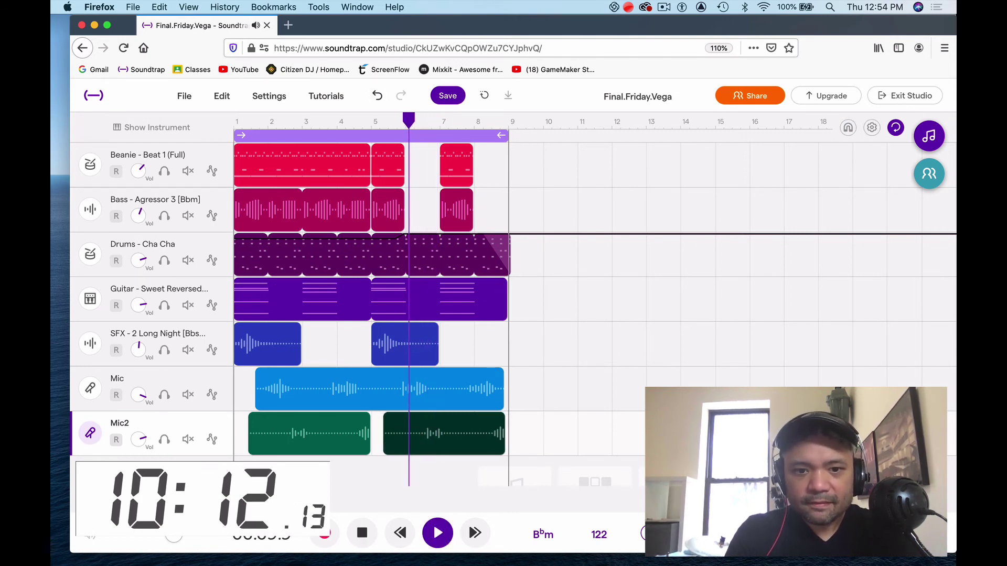
key("space")
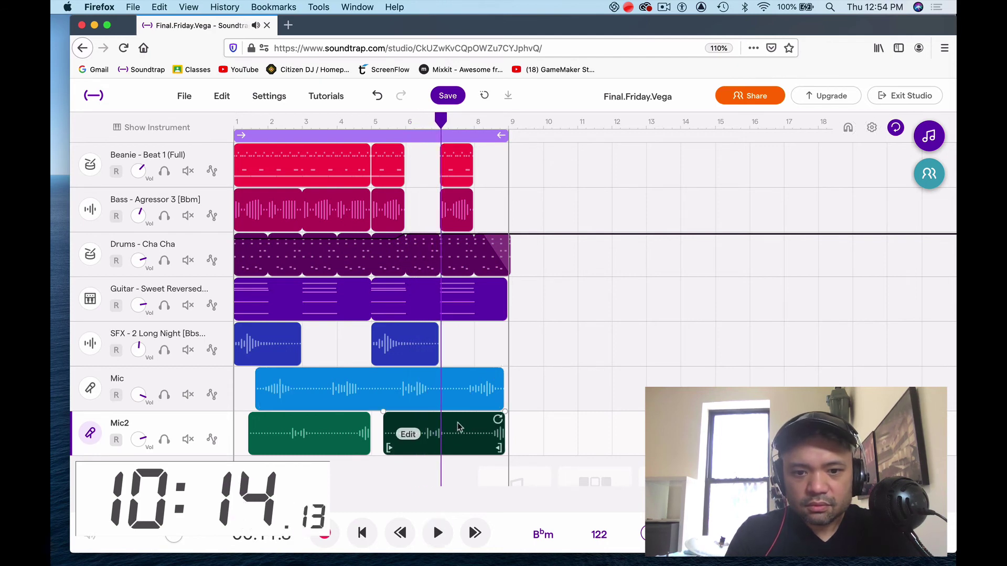
left_click_drag(460, 429, 464, 429)
left_click(415, 121)
key("space")
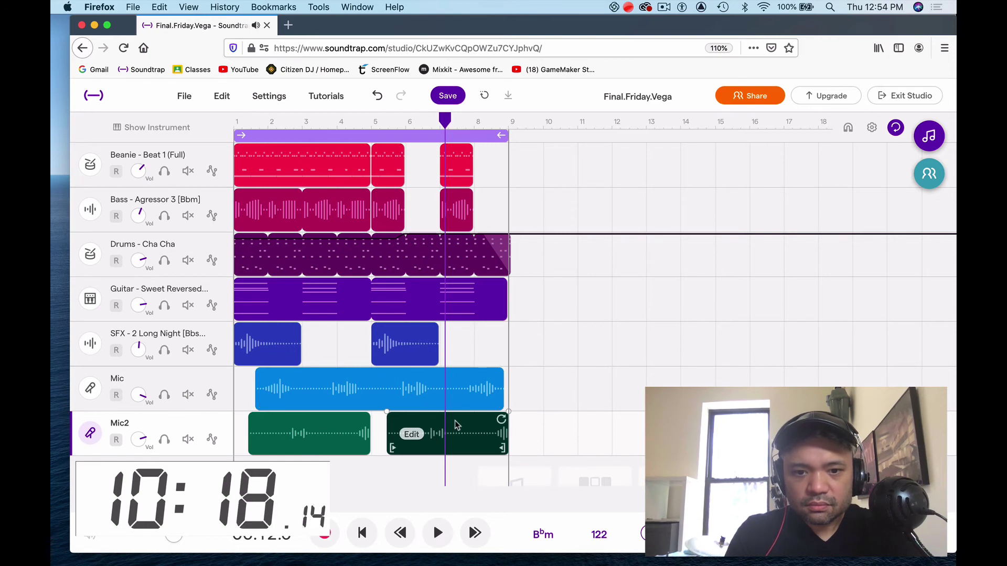
left_click(409, 121)
key("space")
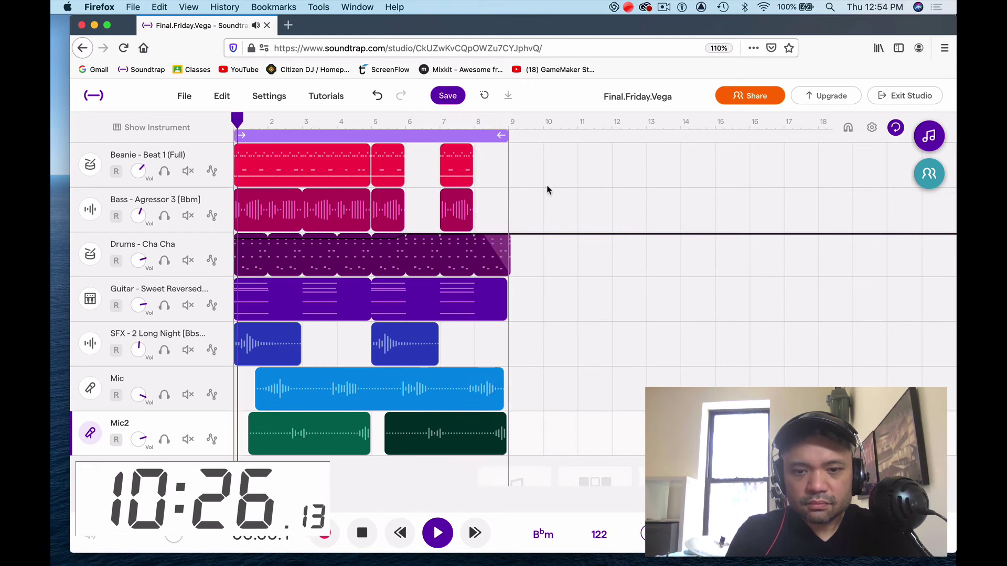
Listen to the whole looped song and stop playback at the start
key("Up")
key("Up")
key("Up")
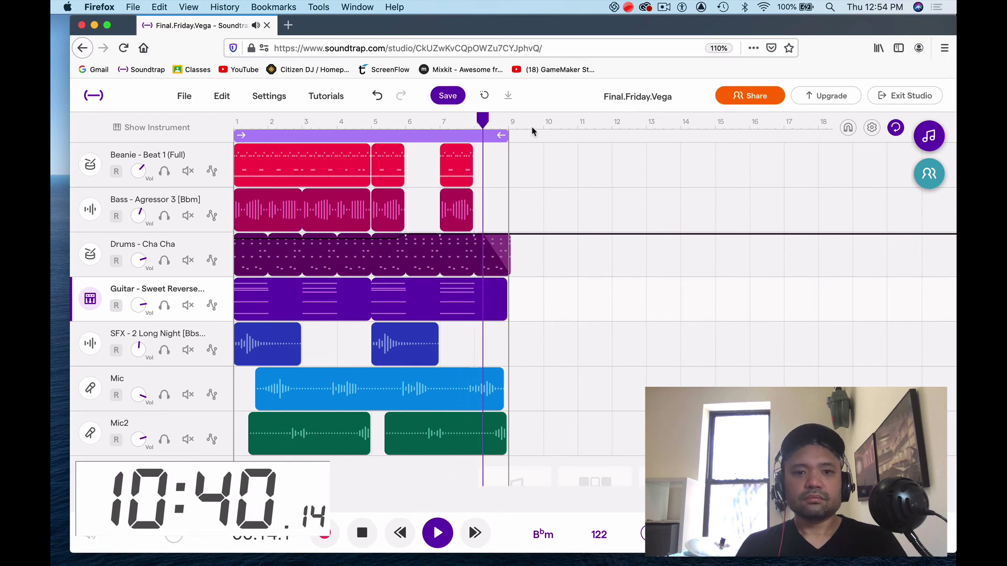
key("space")
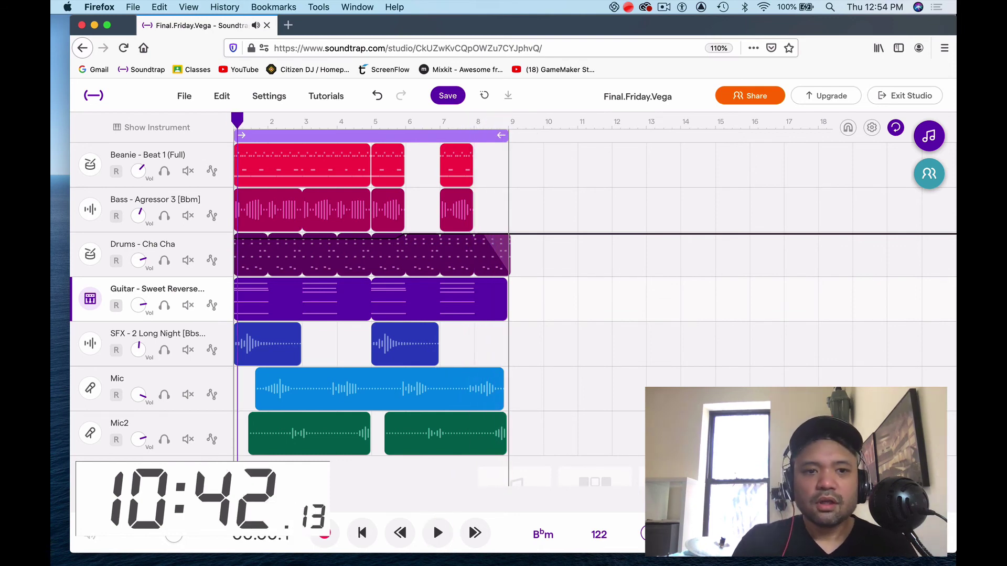
Rename the Mic track "Friday Vocals"
left_click(118, 384)
left_click(117, 378)
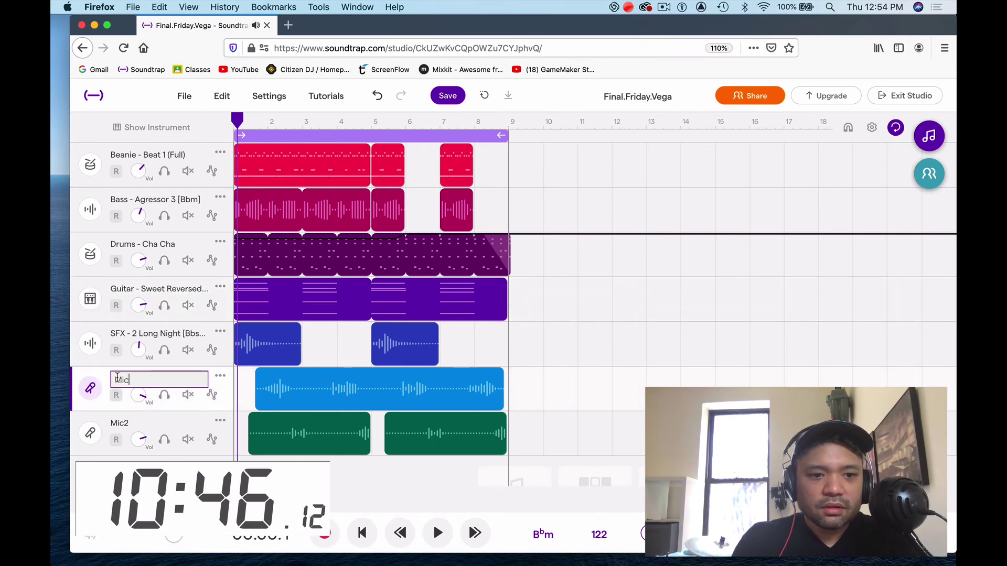
key("BackSpace")
key("BackSpace")
key("BackSpace")
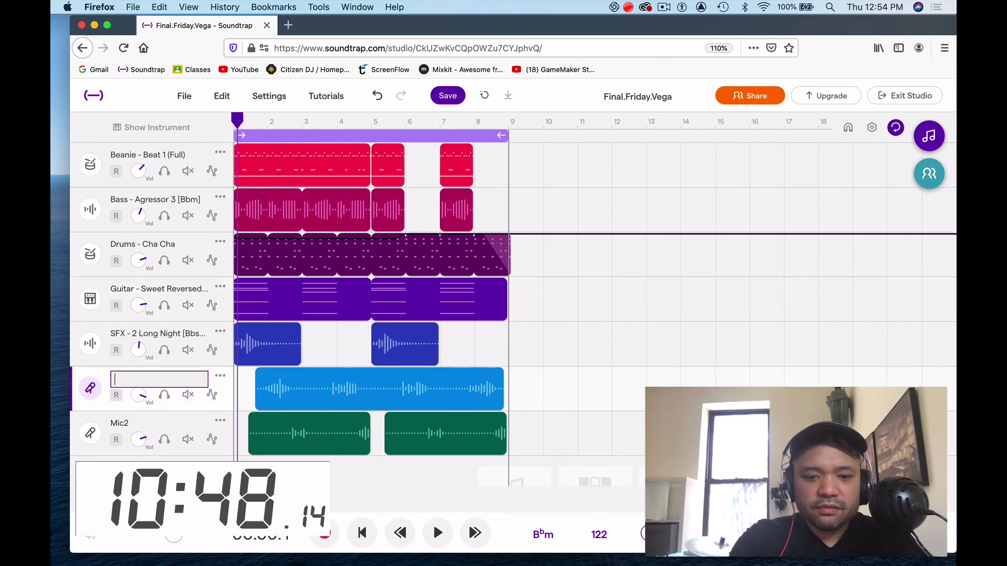
type("Friday Vocals")
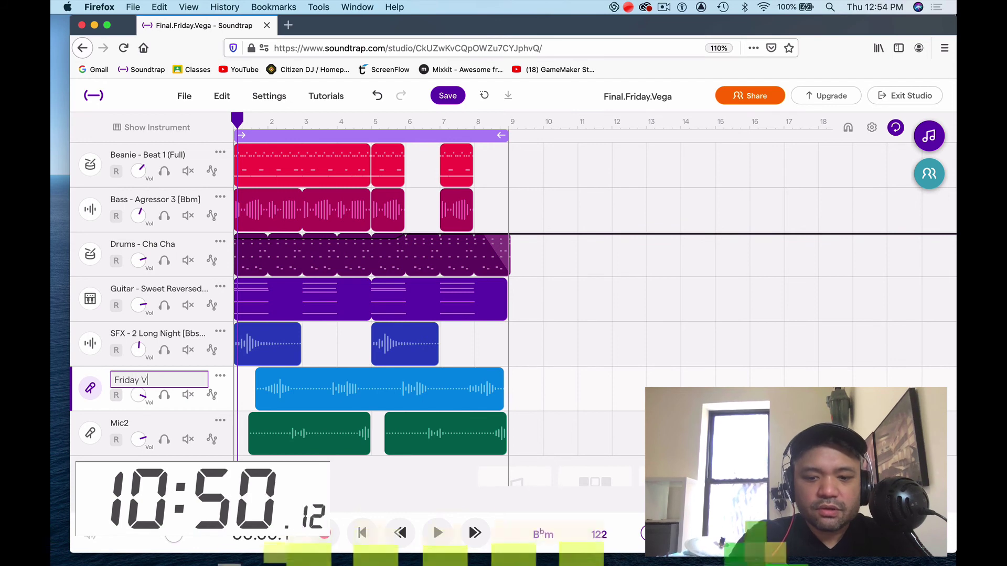
Rename the Mic2 track "Yeahs"
left_click(126, 423)
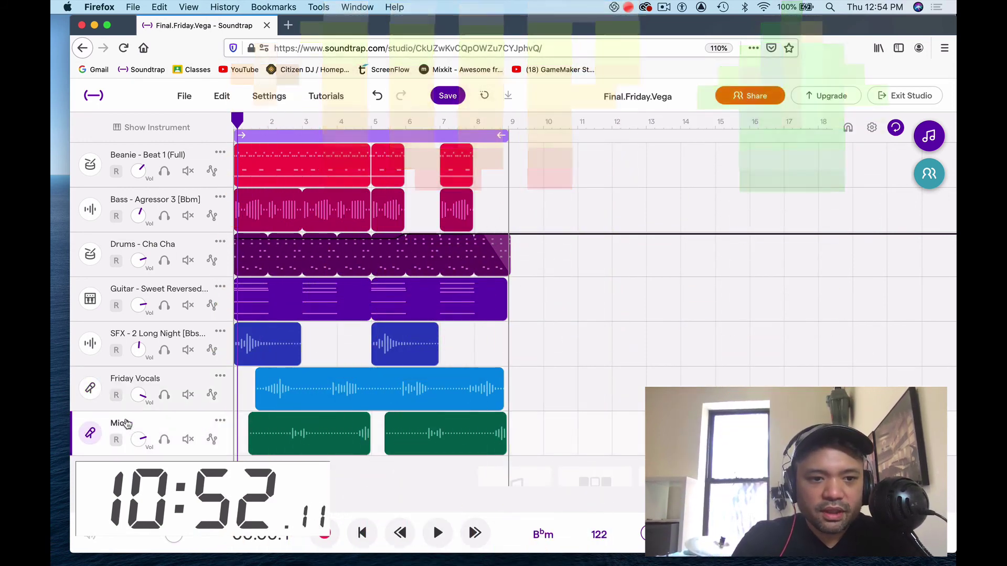
left_click(122, 422)
type("2")
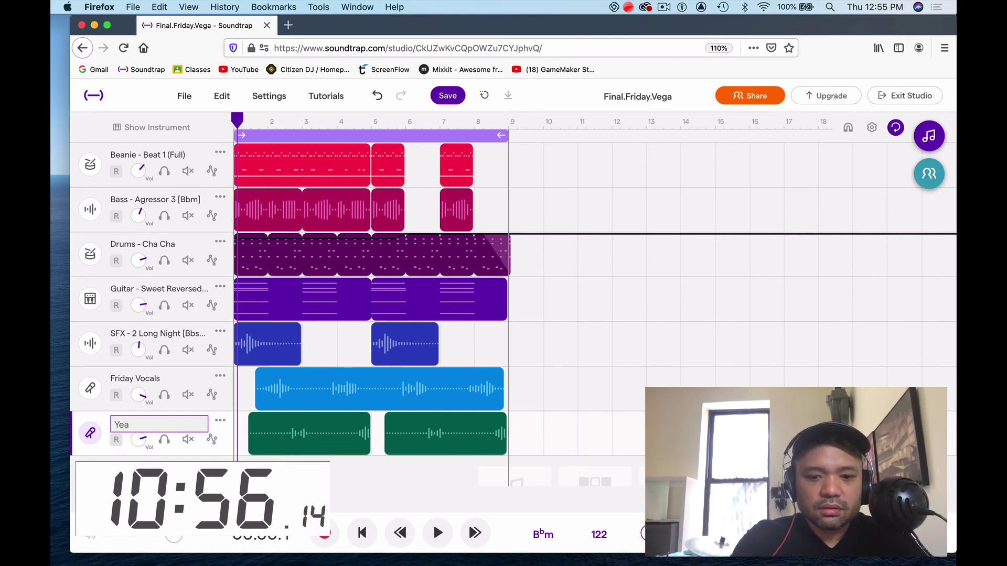
type("Yeahs")
key("Return")
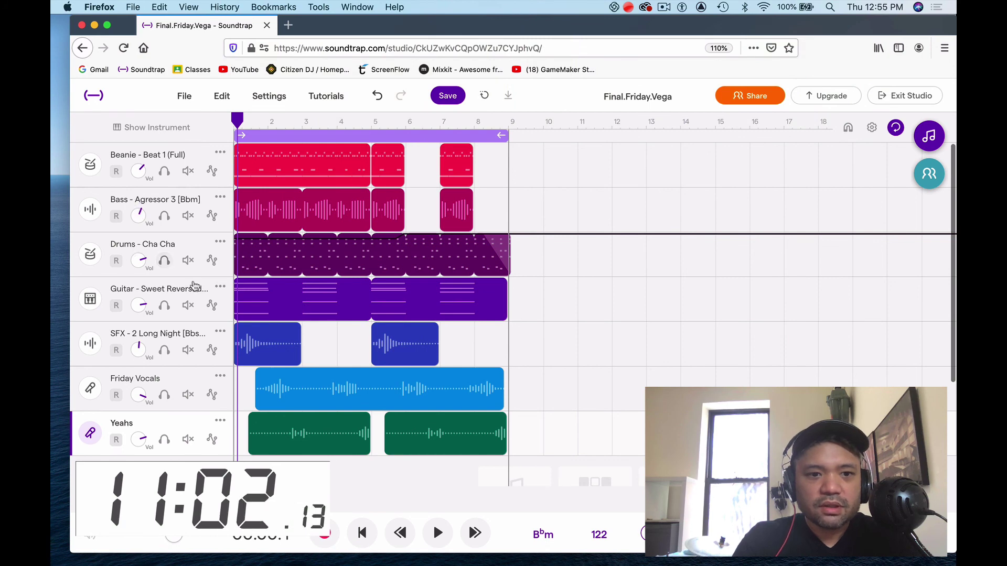
Change the Friday Vocals track's color to orange
left_click(222, 380)
mouse_move(315, 504)
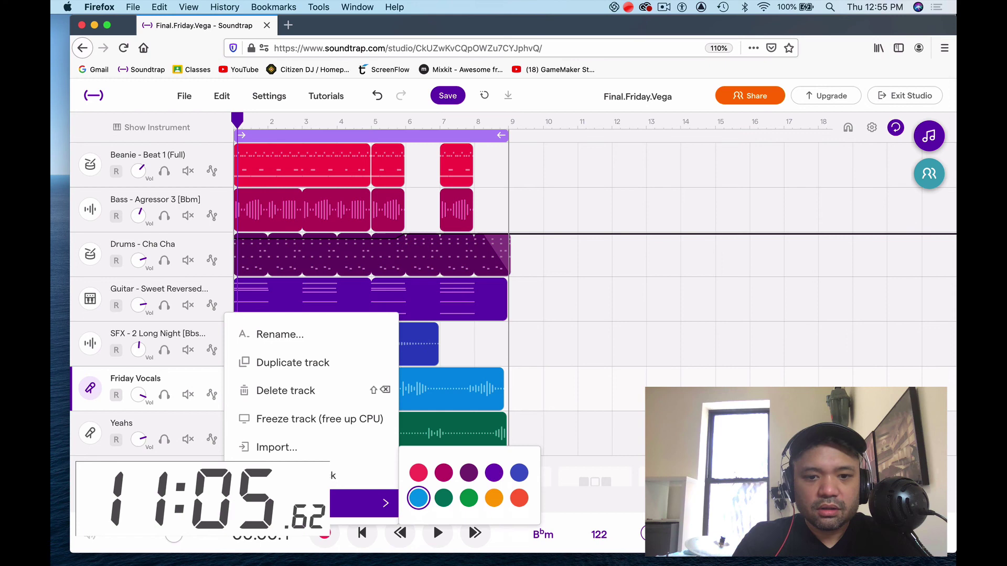
left_click(493, 498)
left_click(560, 455)
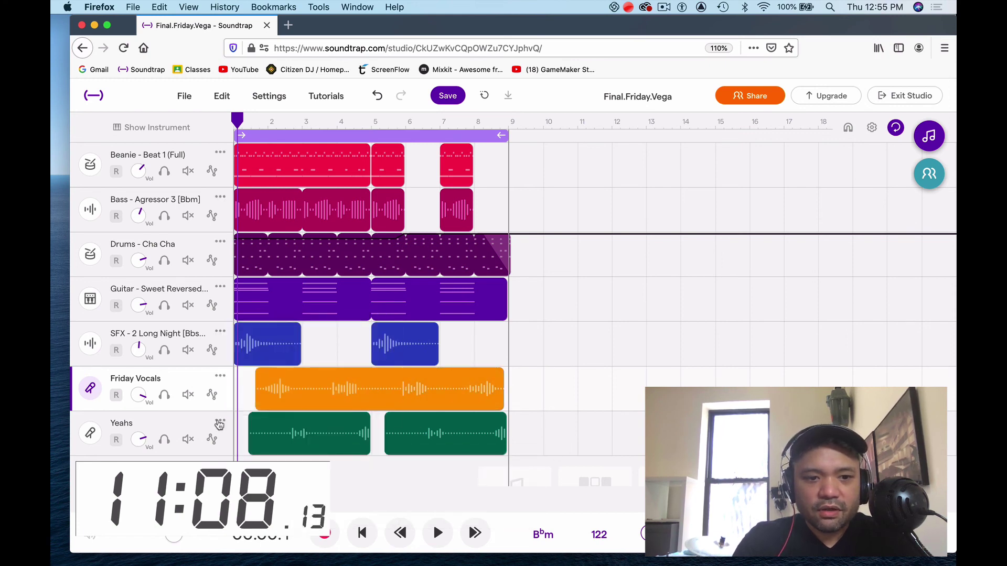
Change the Yeahs track's color to orange to match the Friday Vocals track
left_click(220, 423)
mouse_move(367, 503)
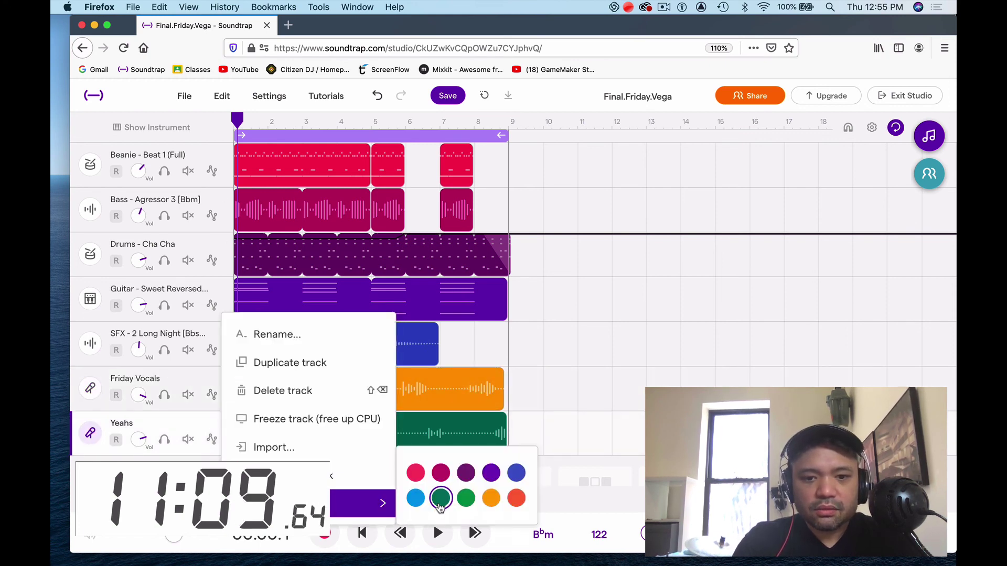
left_click(501, 497)
left_click(566, 437)
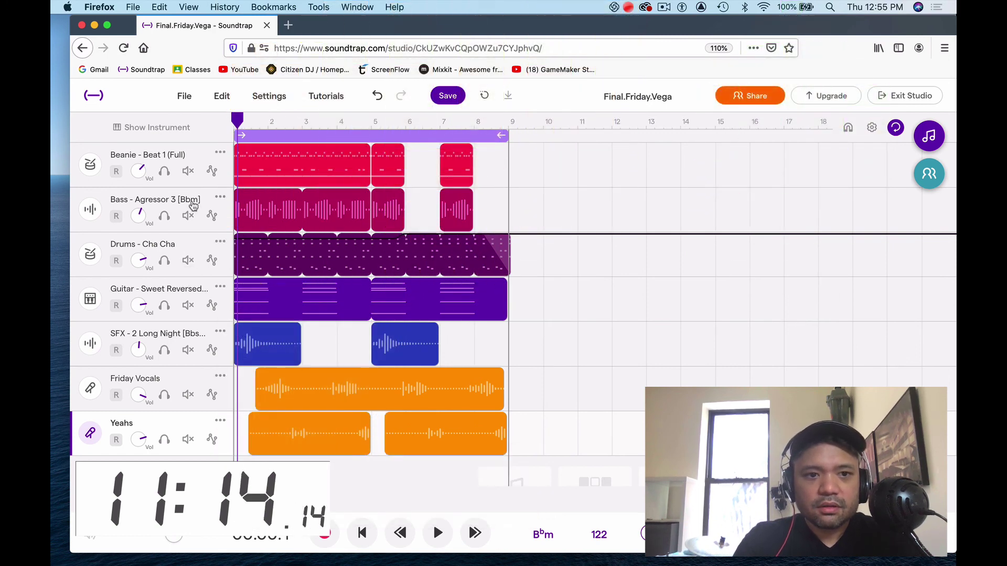
Move the Drums - Cha Cha track directly below Beanie - Beat 1 (Full) and color both drum tracks light blue
left_click_drag(196, 242, 197, 199)
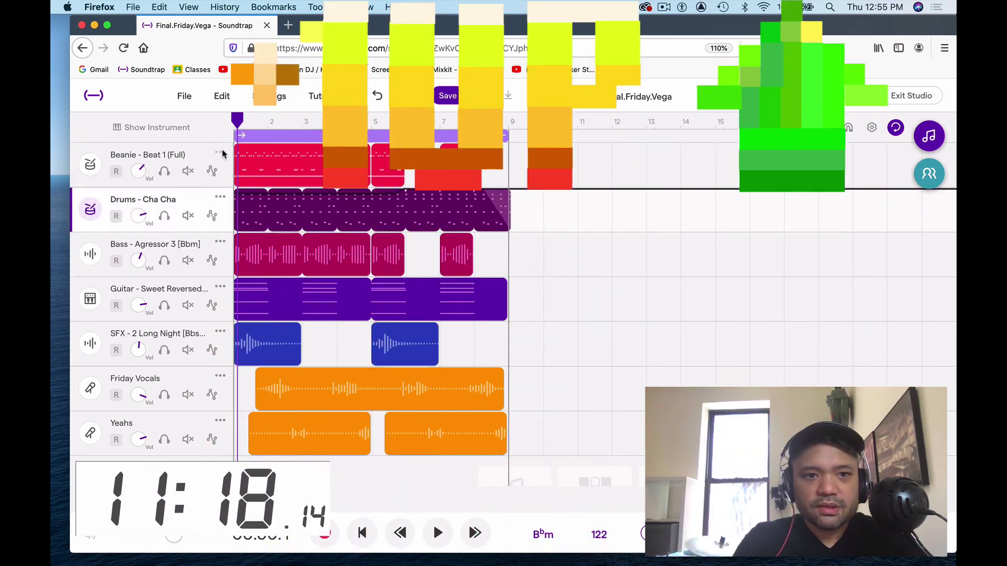
left_click(219, 151)
mouse_move(382, 343)
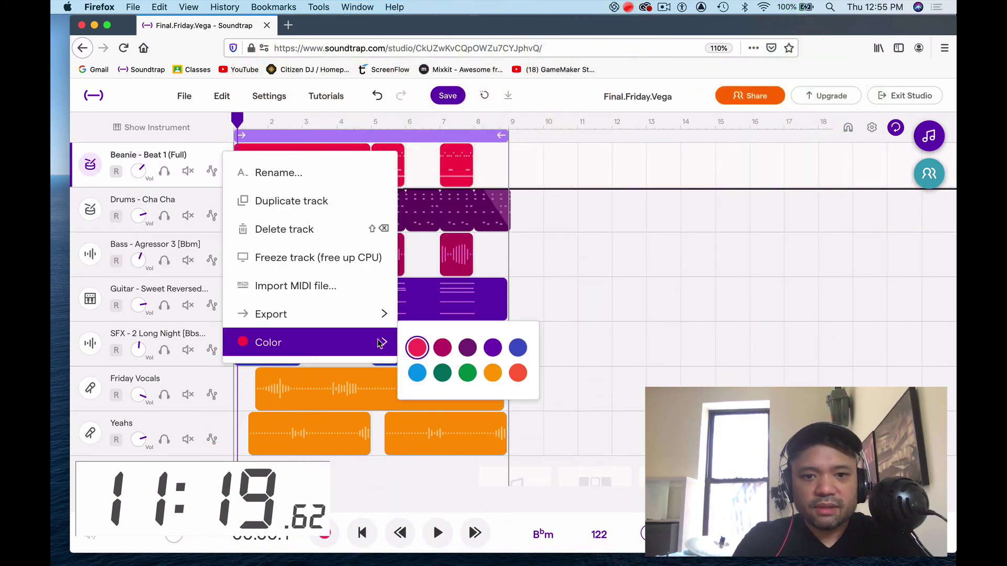
left_click(417, 373)
left_click(222, 200)
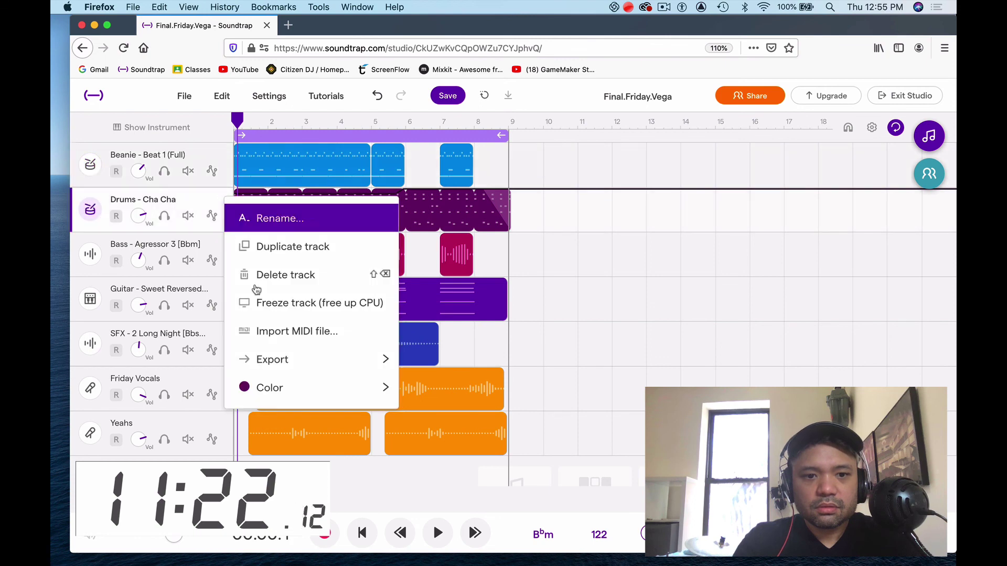
mouse_move(362, 388)
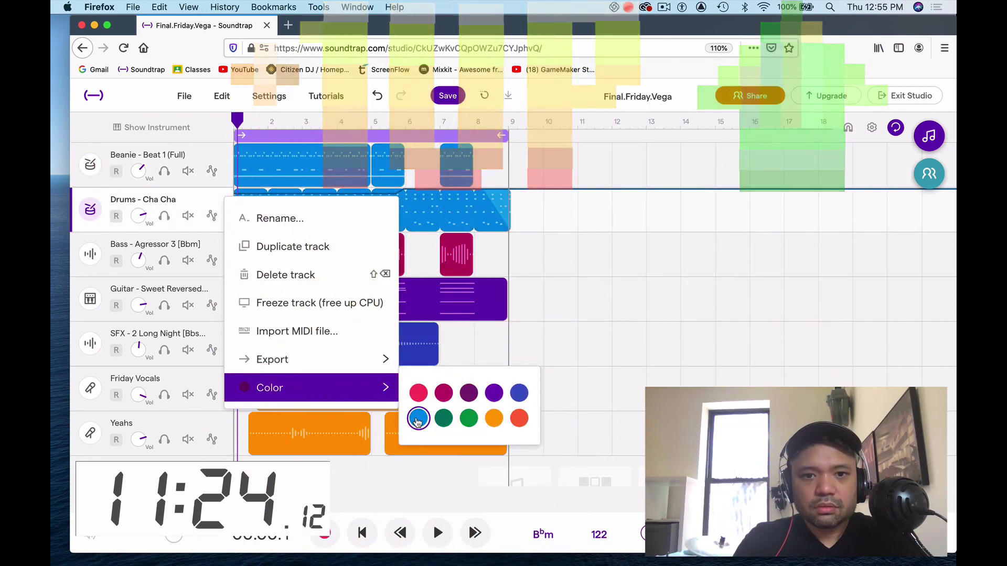
left_click(418, 418)
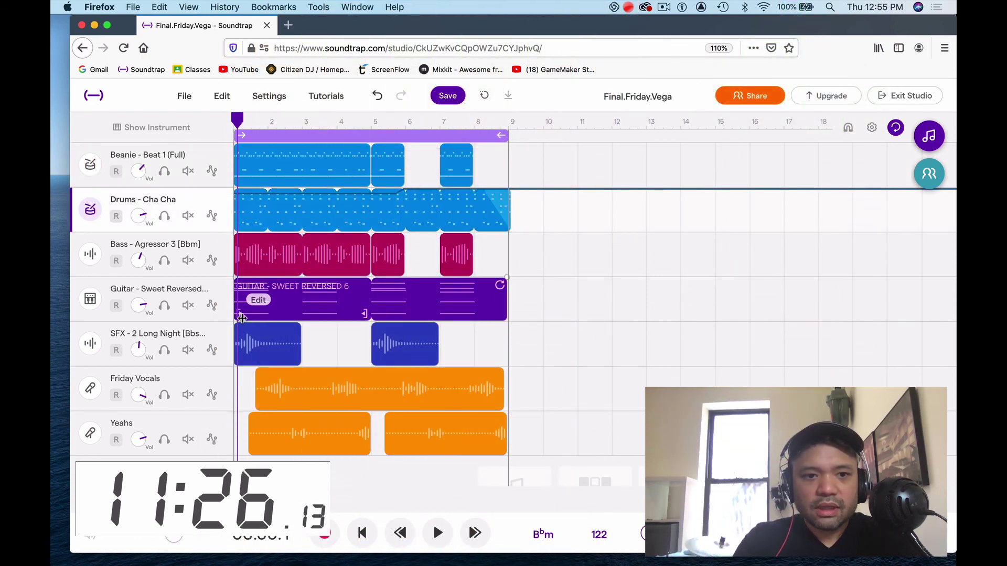
Move the SFX - 2 Long Night track below the Yeahs track and save the song with the playhead at the start
left_click_drag(213, 334, 218, 456)
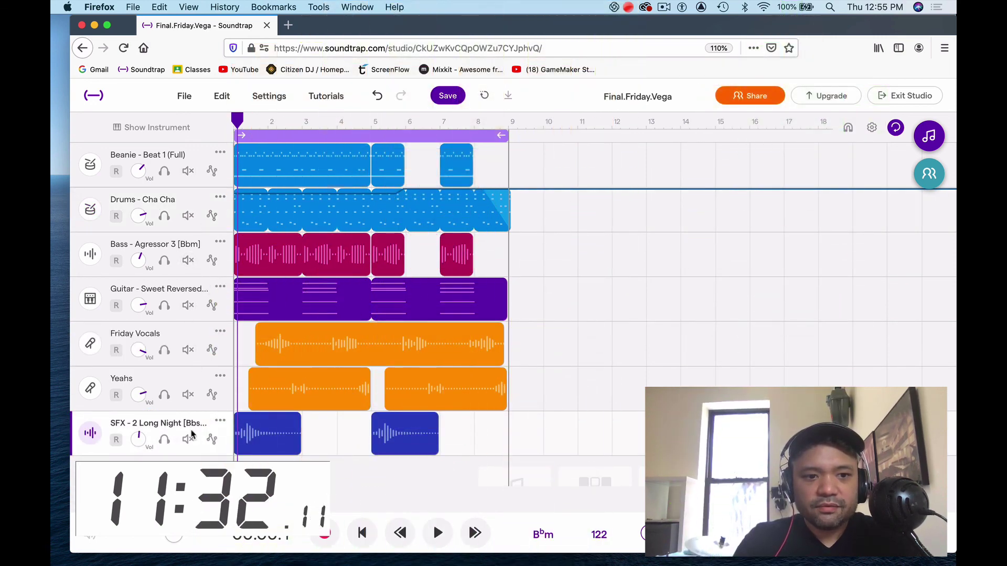
left_click_drag(237, 123, 222, 123)
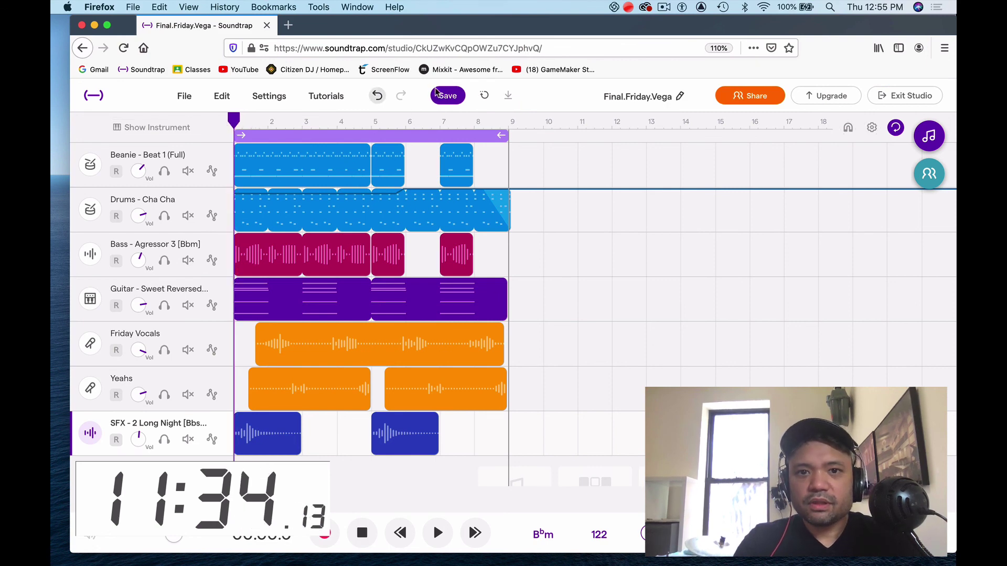
left_click(437, 94)
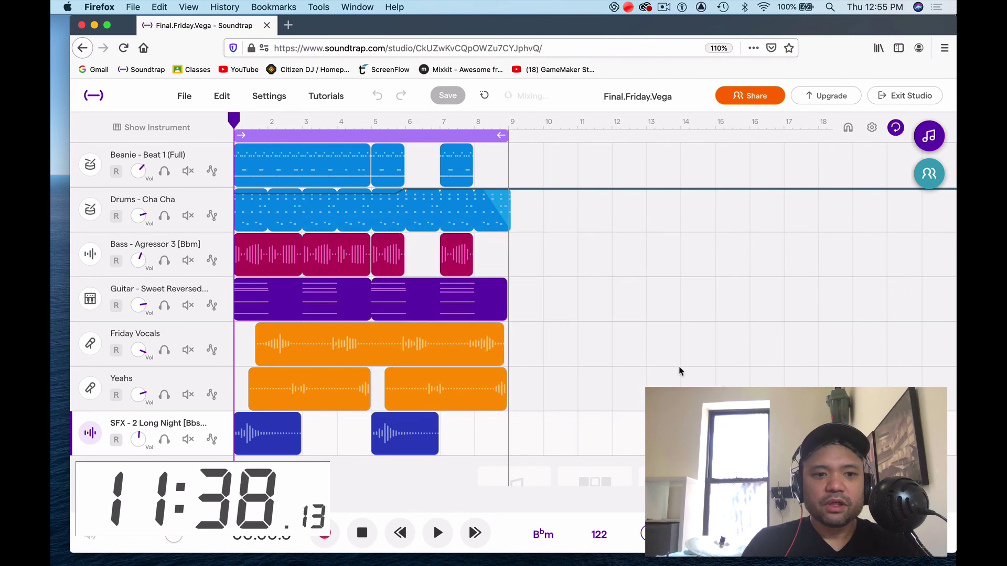
Play the finished song through from the start and stop playback
key("space")
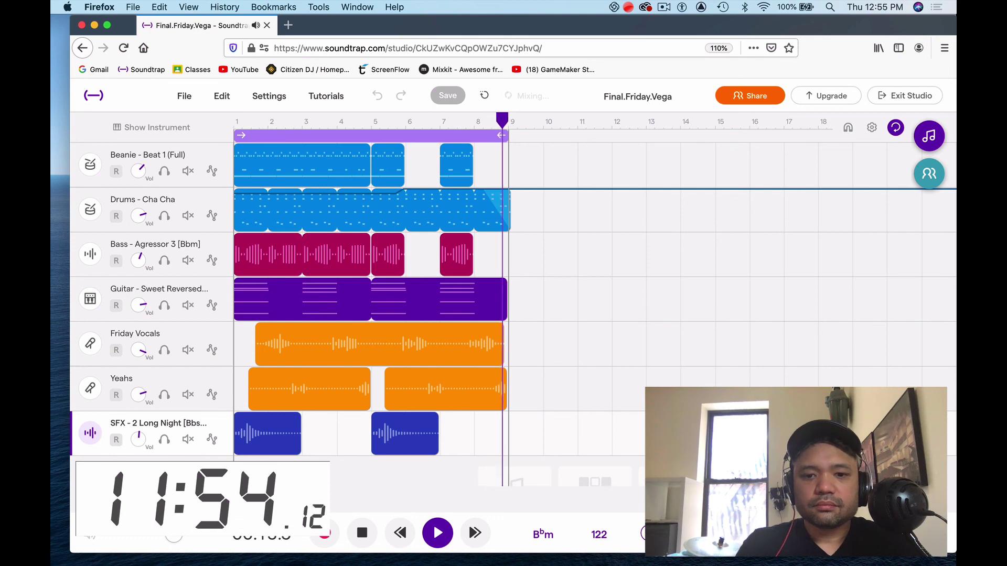
key("space")
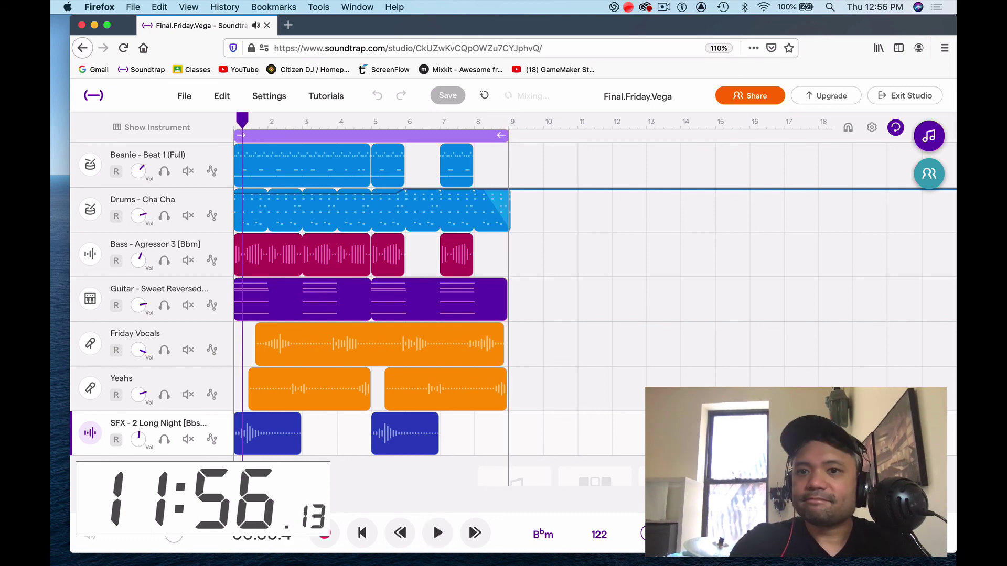